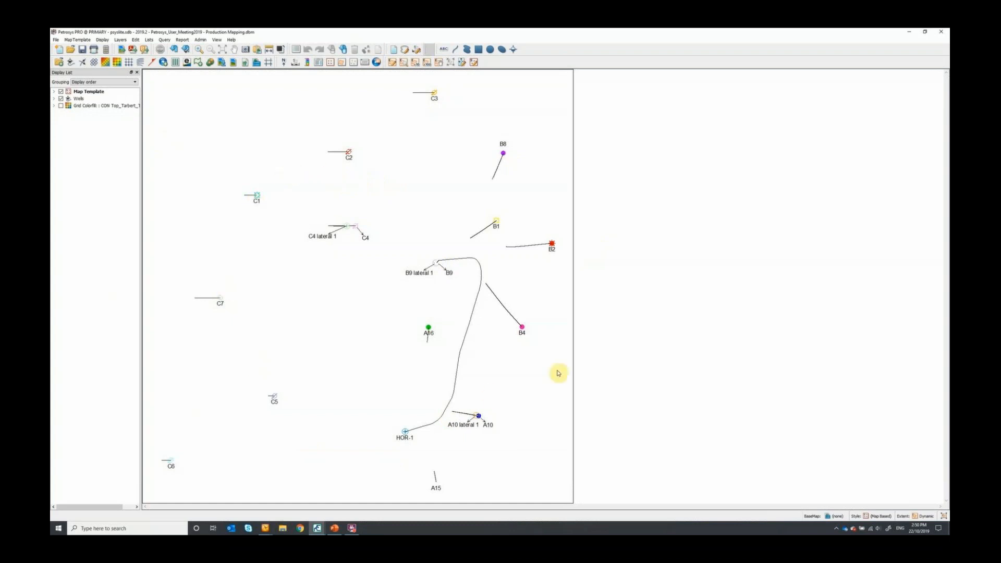
- Open the Wells layer's display settings and examine its data source, well symbol colours, annotation and path options
{"action": "left_click", "coordinate": [79, 98]}
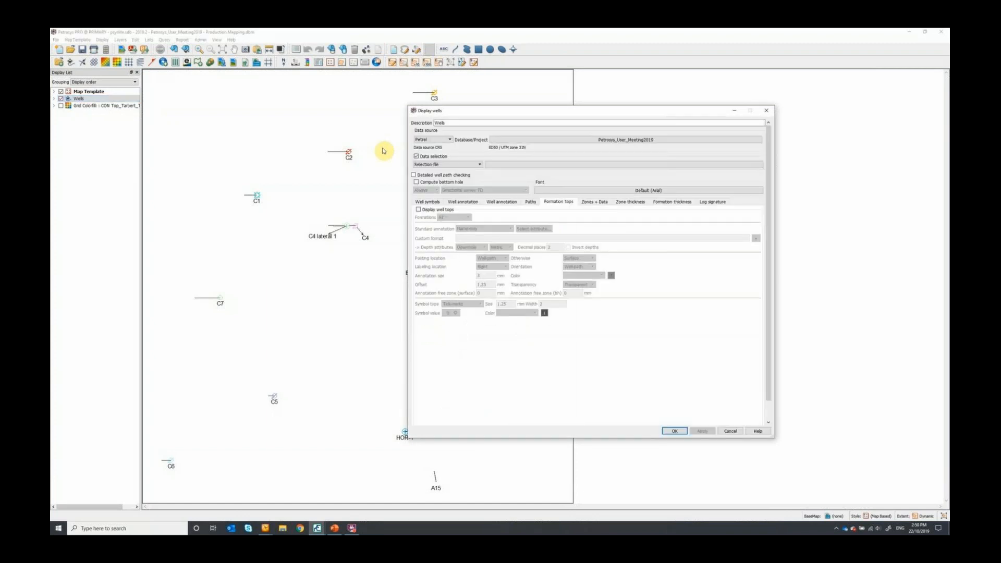
{"action": "left_click", "coordinate": [438, 140]}
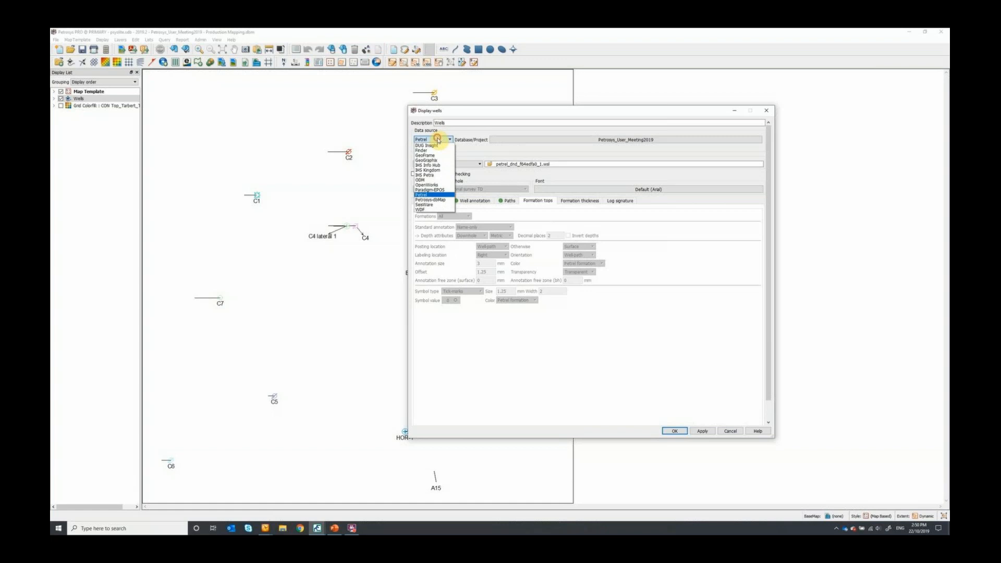
{"action": "left_click", "coordinate": [438, 140]}
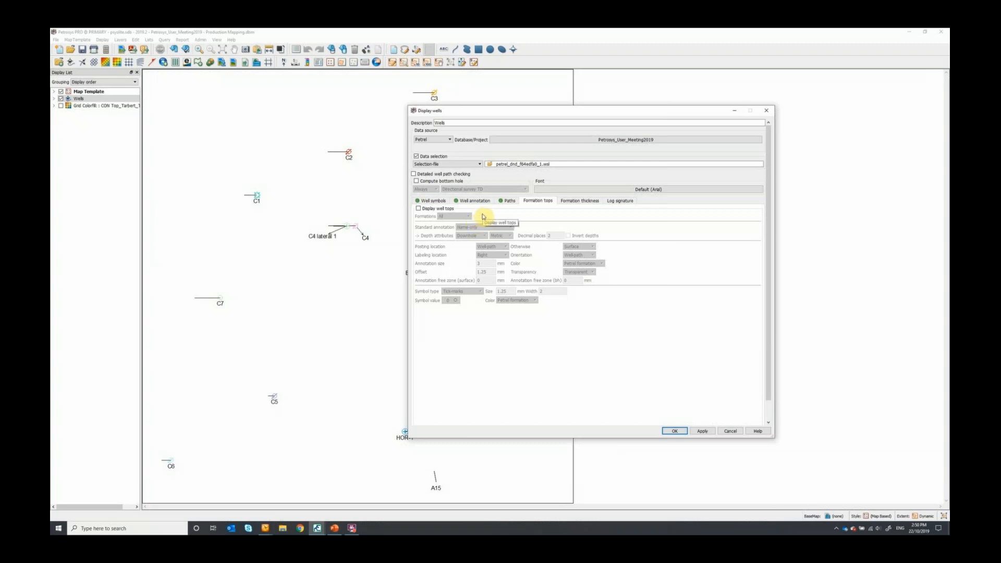
{"action": "left_click", "coordinate": [434, 201]}
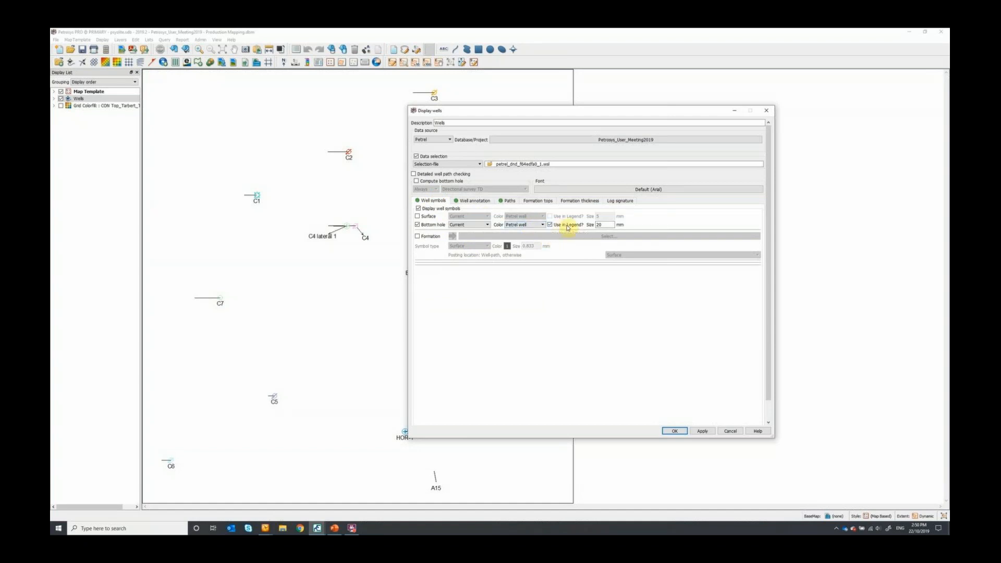
{"action": "left_click", "coordinate": [527, 225]}
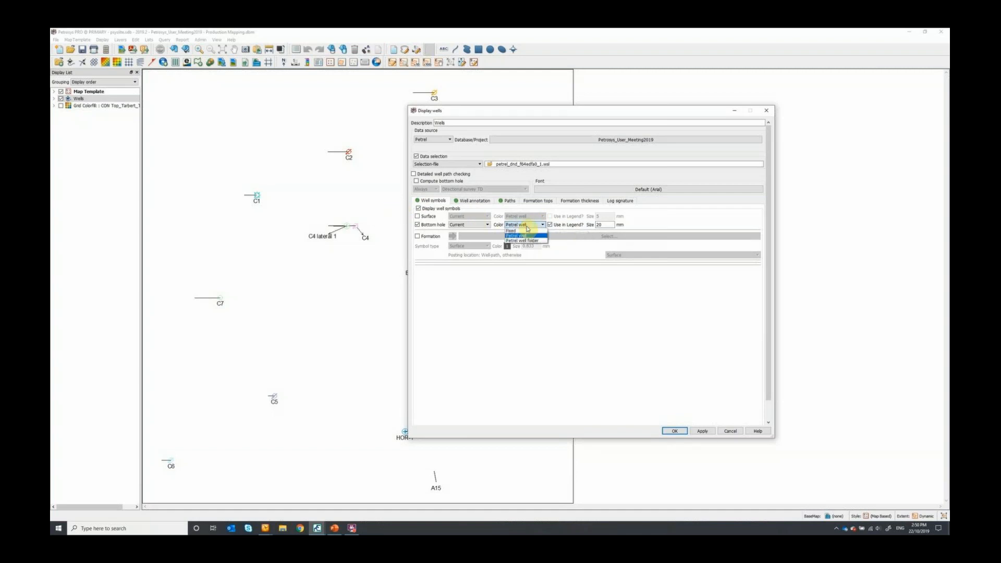
{"action": "left_click", "coordinate": [528, 228]}
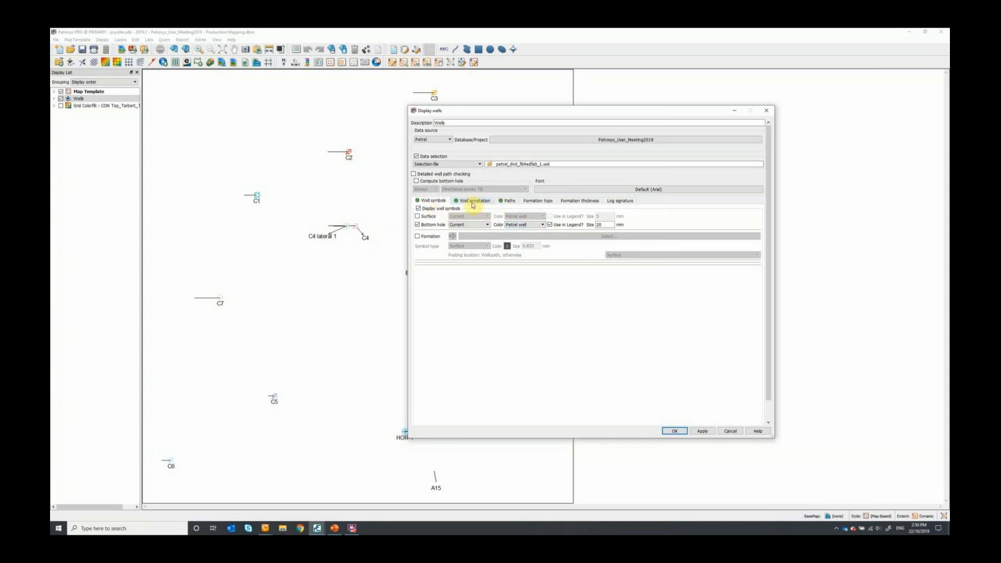
{"action": "left_click", "coordinate": [472, 203]}
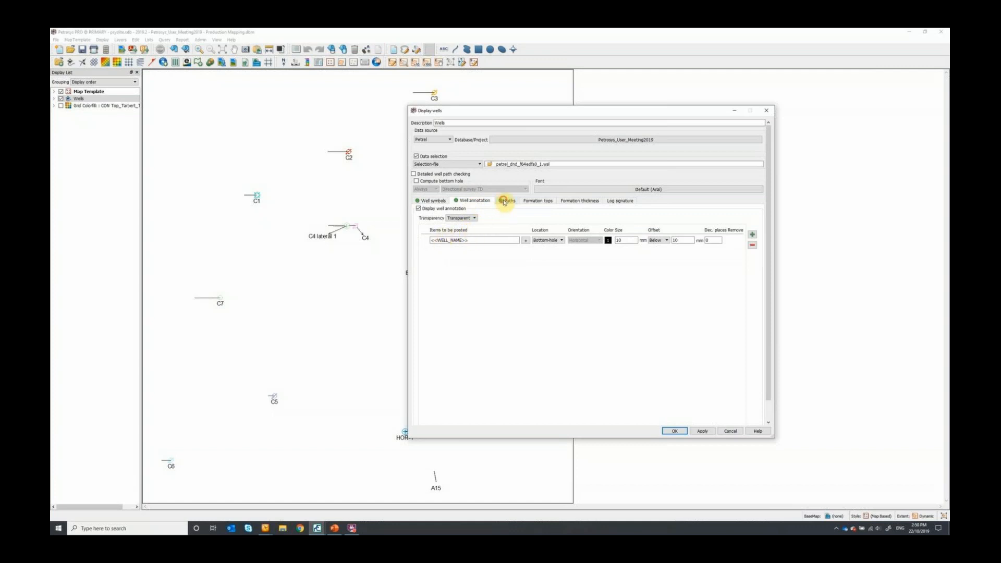
{"action": "left_click", "coordinate": [503, 202]}
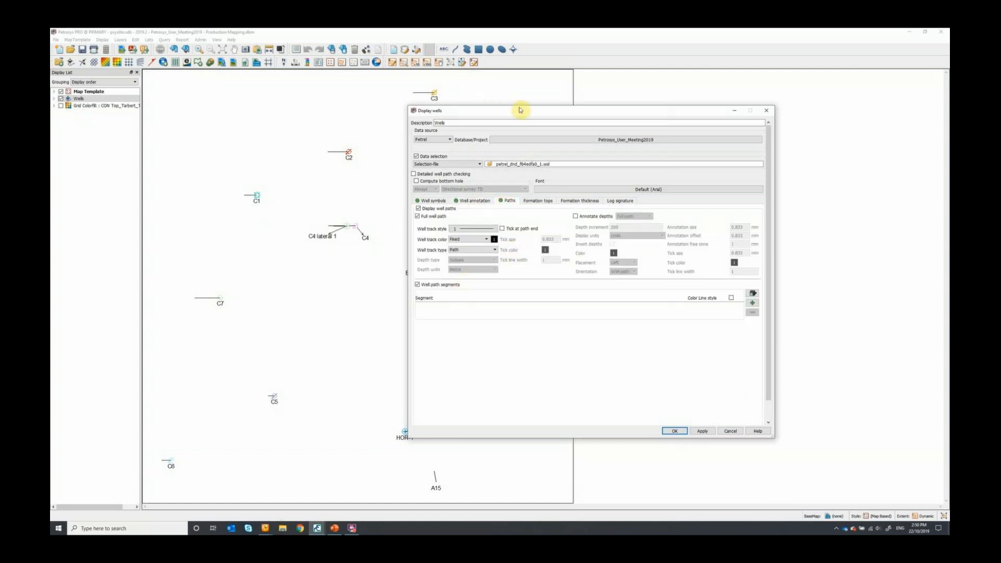
- Add a well path segment to the Wells layer, bounded by Zone Top at both its start and its end
{"action": "left_click_drag", "start_coordinate": [525, 112], "coordinate": [601, 83]}
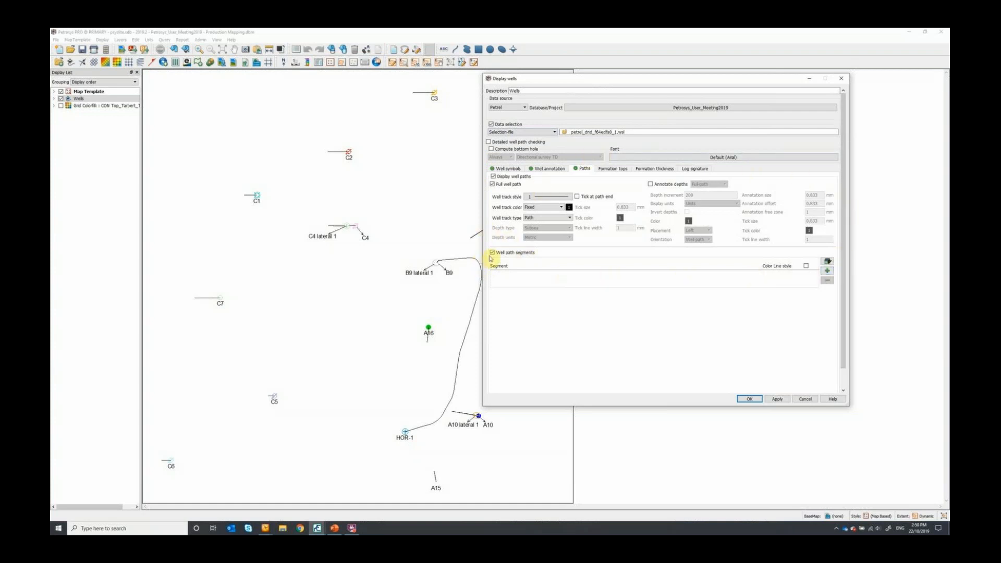
{"action": "left_click", "coordinate": [492, 254]}
{"action": "left_click", "coordinate": [829, 272]}
{"action": "left_click", "coordinate": [528, 291]}
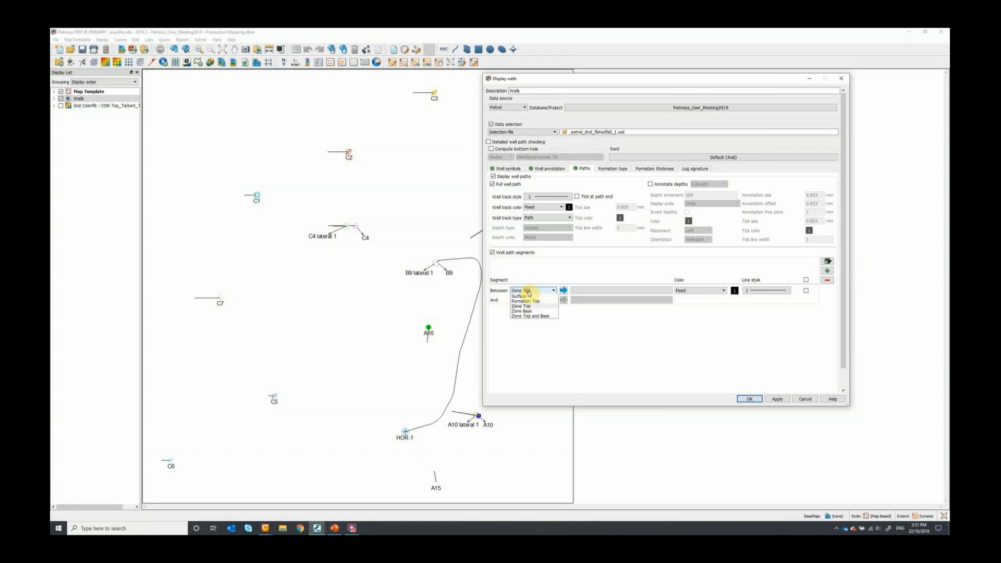
{"action": "left_click", "coordinate": [530, 347]}
{"action": "left_click", "coordinate": [536, 302]}
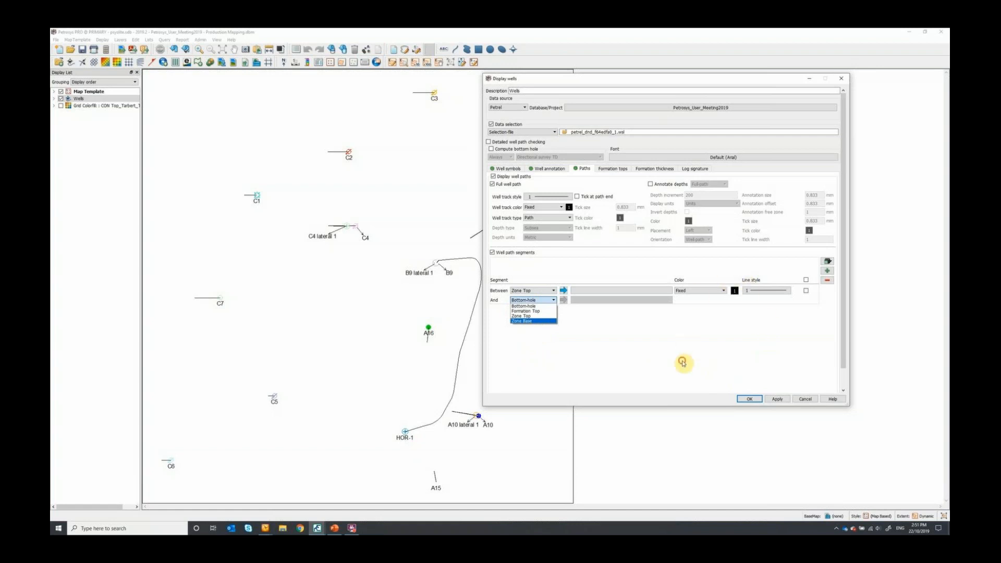
{"action": "left_click", "coordinate": [682, 362]}
{"action": "left_click", "coordinate": [537, 301]}
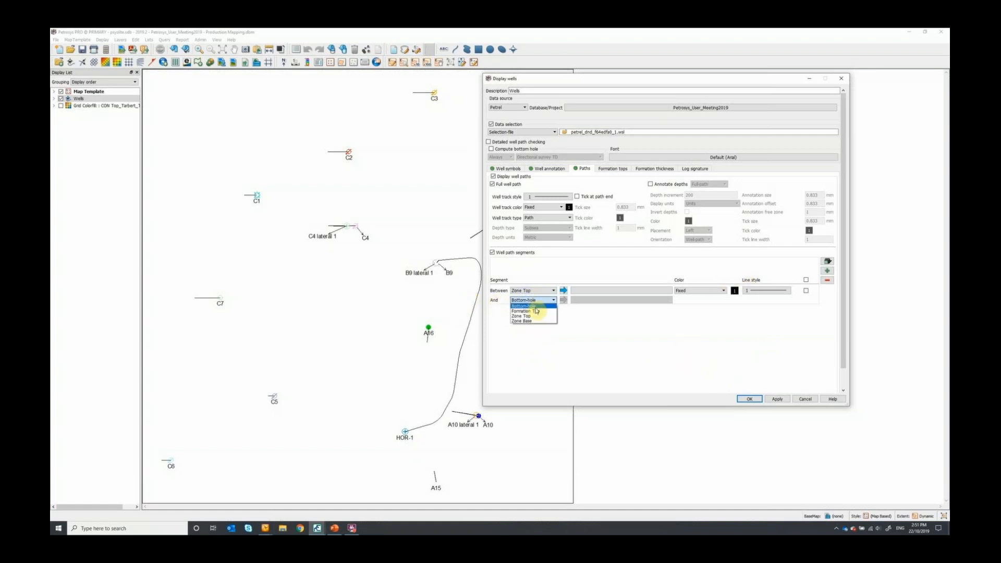
{"action": "left_click", "coordinate": [536, 306]}
- Set the segment's start zone to Tarbert and its end zone to Ness
{"action": "left_click", "coordinate": [619, 291]}
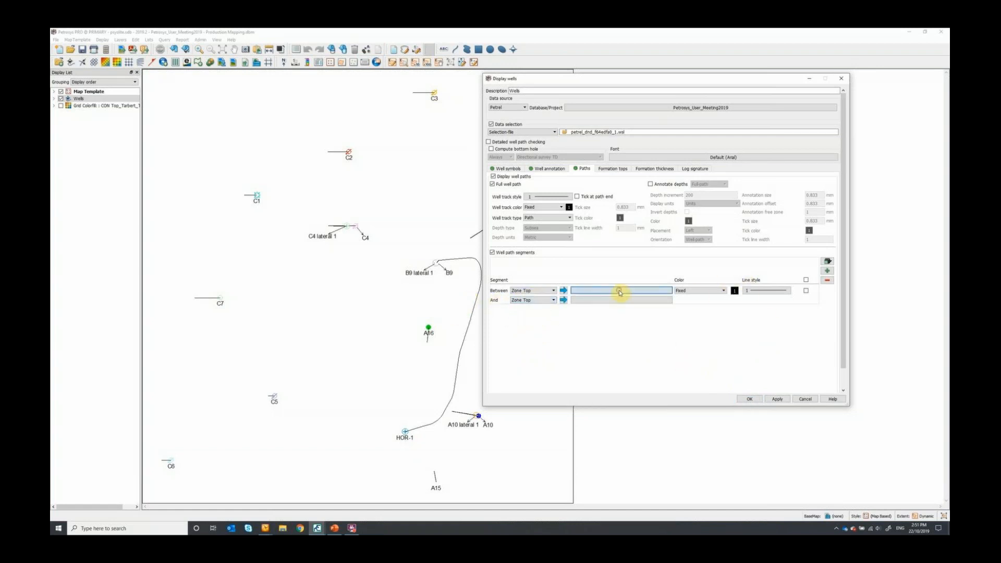
{"action": "double_click", "coordinate": [587, 222]}
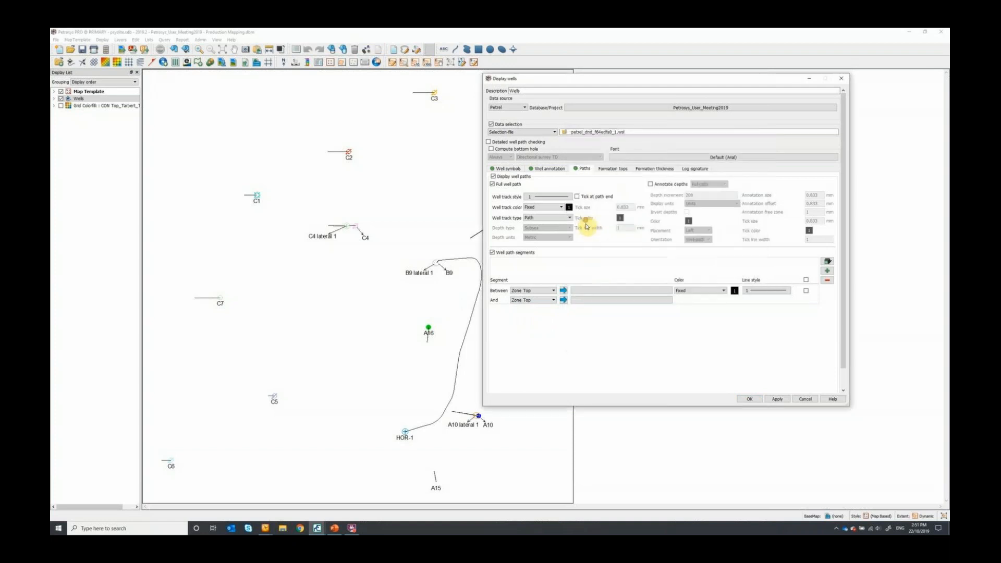
{"action": "left_click", "coordinate": [604, 301]}
{"action": "left_click", "coordinate": [582, 199]}
{"action": "double_click", "coordinate": [582, 200]}
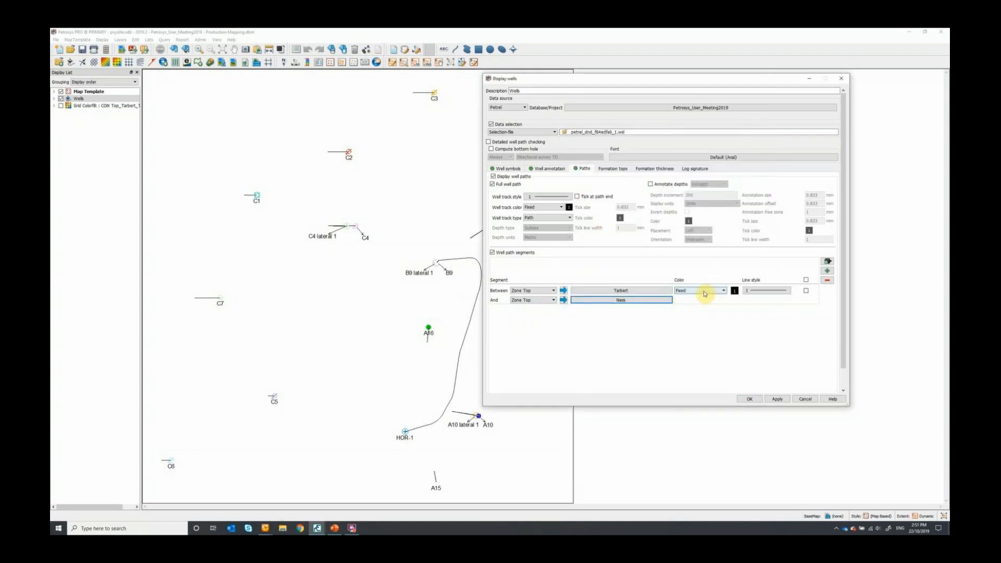
- Give the Tarbert to Ness segment a red colour and a thicker line, applying the change to the map
{"action": "left_click", "coordinate": [735, 293]}
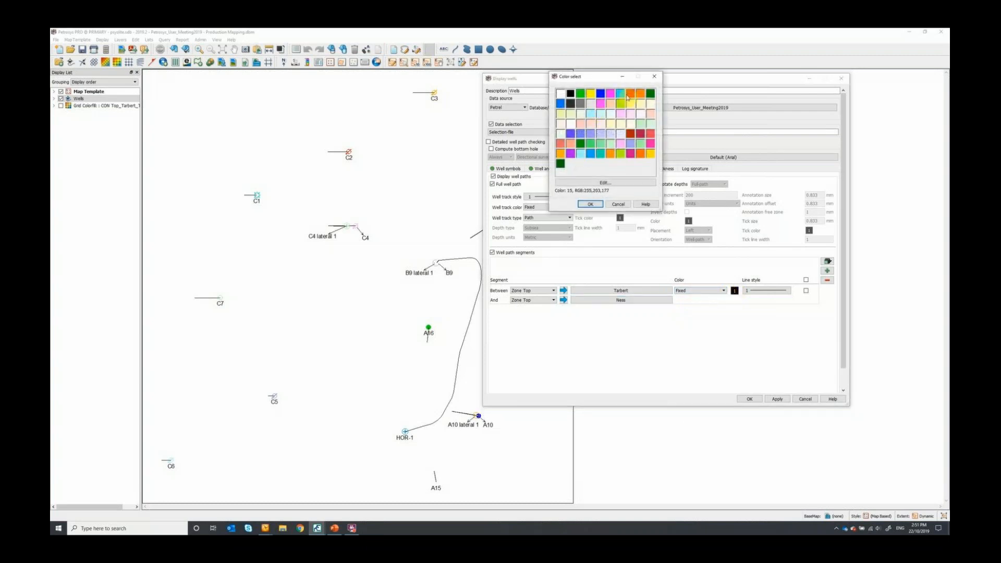
{"action": "double_click", "coordinate": [629, 96]}
{"action": "left_click", "coordinate": [764, 291]}
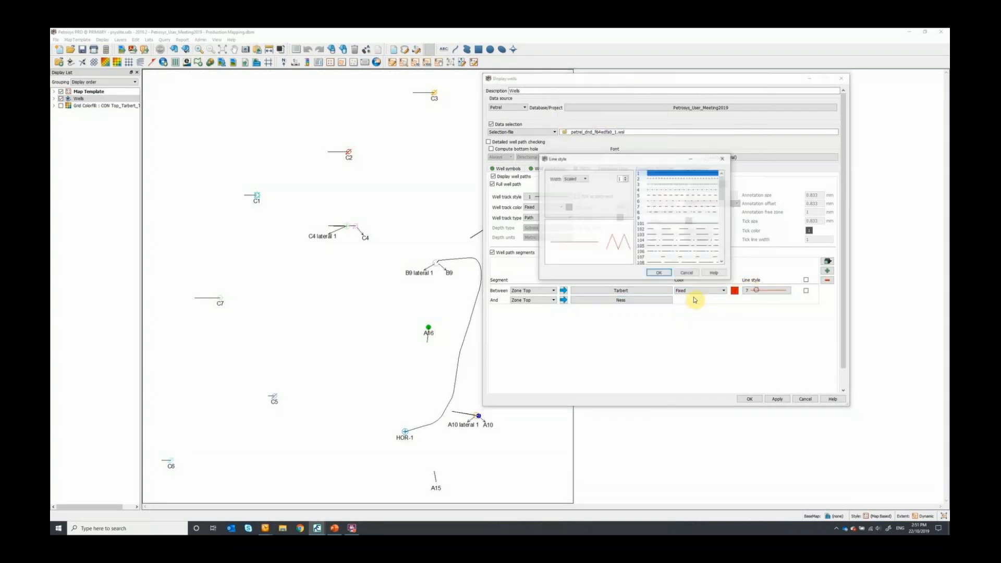
{"action": "left_click", "coordinate": [625, 177]}
{"action": "left_click", "coordinate": [625, 177]}
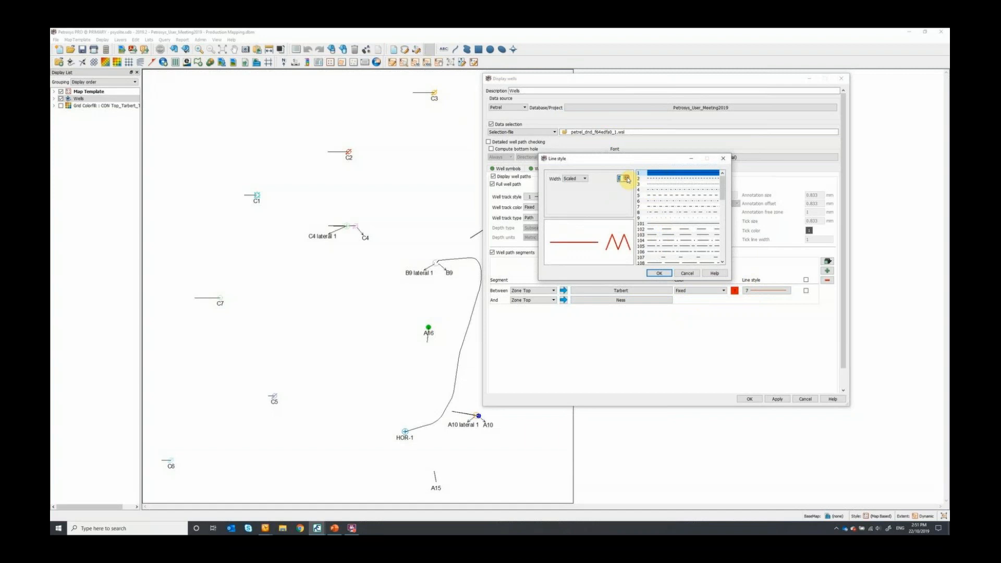
{"action": "left_click", "coordinate": [661, 273]}
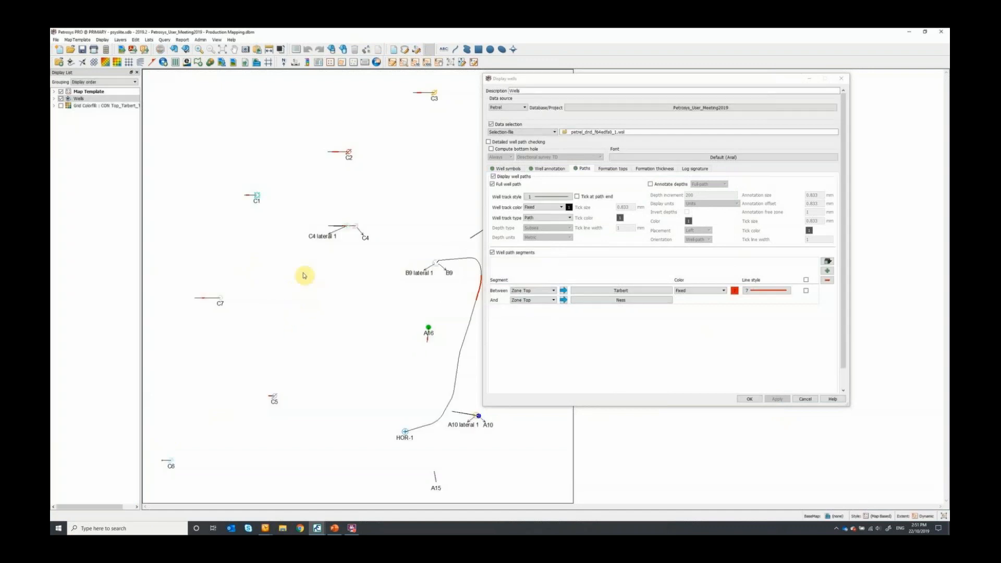
- Display well tops on the Wells layer for only the Top Ness and Top Tarbert formations
{"action": "scroll", "coordinate": [242, 146], "scroll_direction": "up", "scroll_amount": 3}
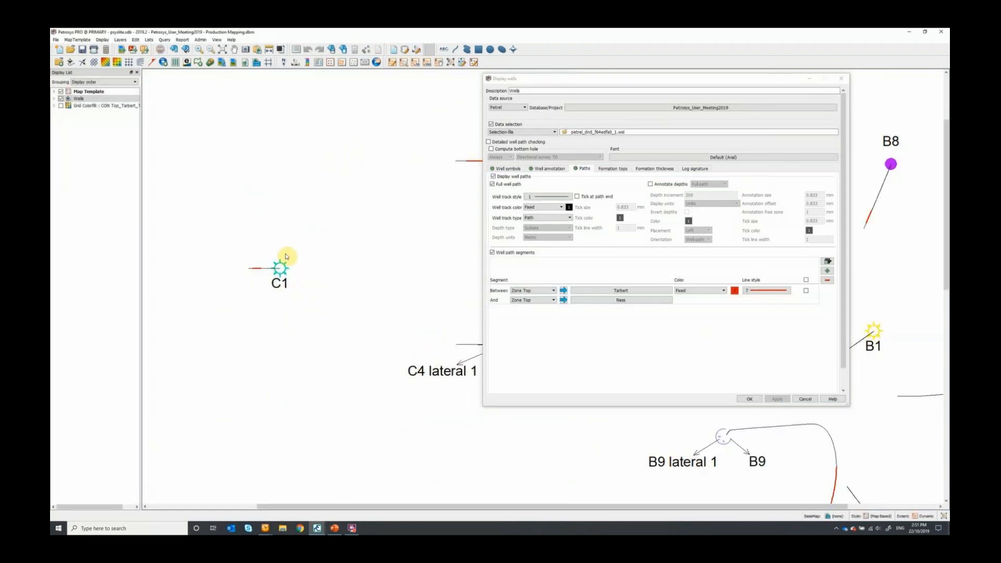
{"action": "scroll", "coordinate": [251, 279], "scroll_direction": "up", "scroll_amount": 2}
{"action": "scroll", "coordinate": [264, 277], "scroll_direction": "up", "scroll_amount": 2}
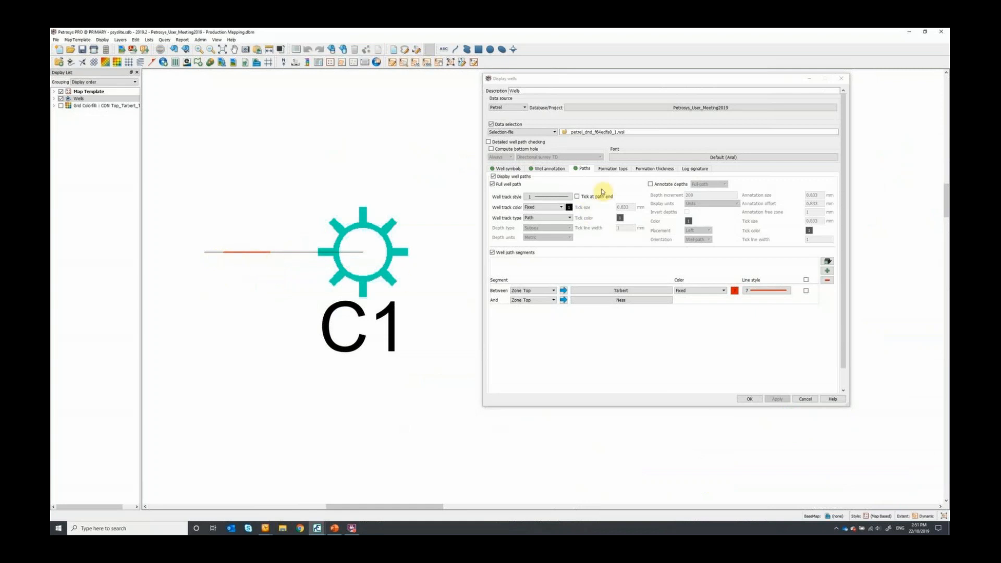
{"action": "left_click", "coordinate": [612, 169]}
{"action": "left_click", "coordinate": [512, 177]}
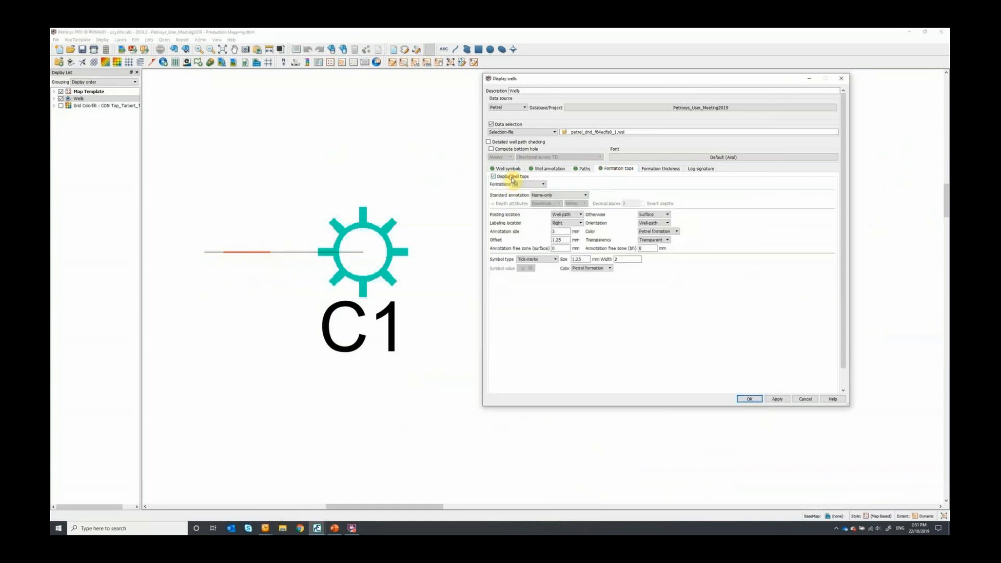
{"action": "left_click", "coordinate": [524, 185]}
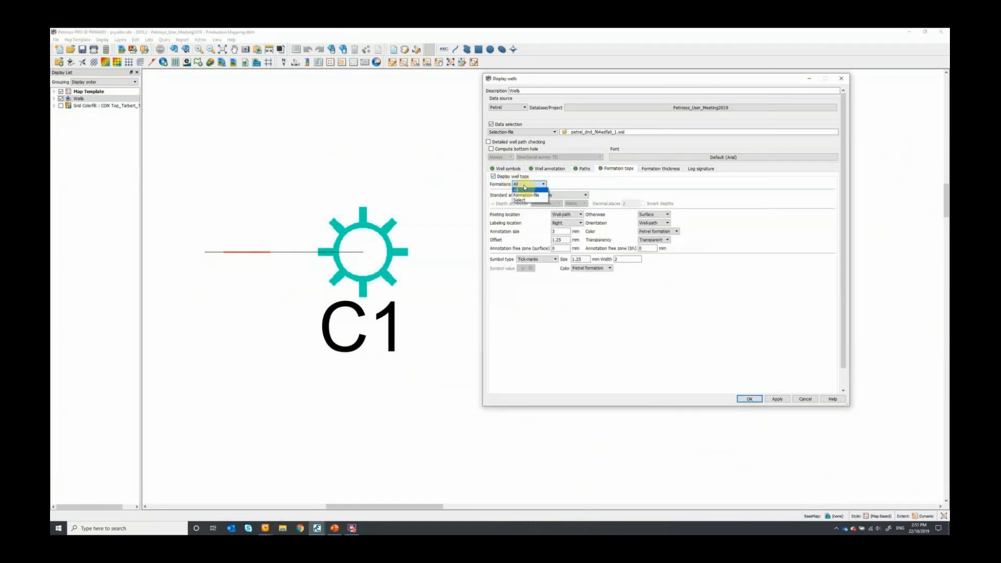
{"action": "left_click", "coordinate": [524, 202]}
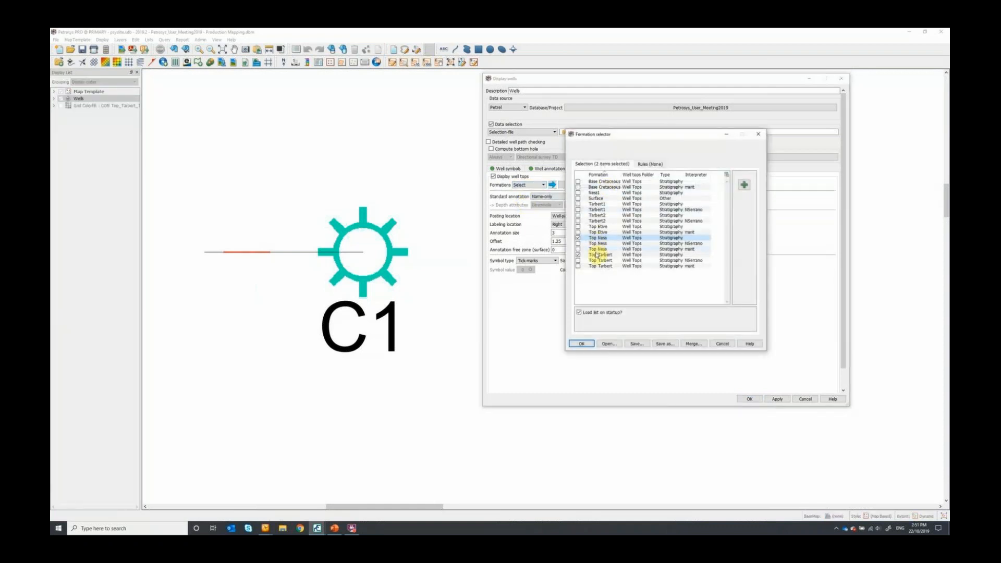
{"action": "left_click", "coordinate": [586, 344]}
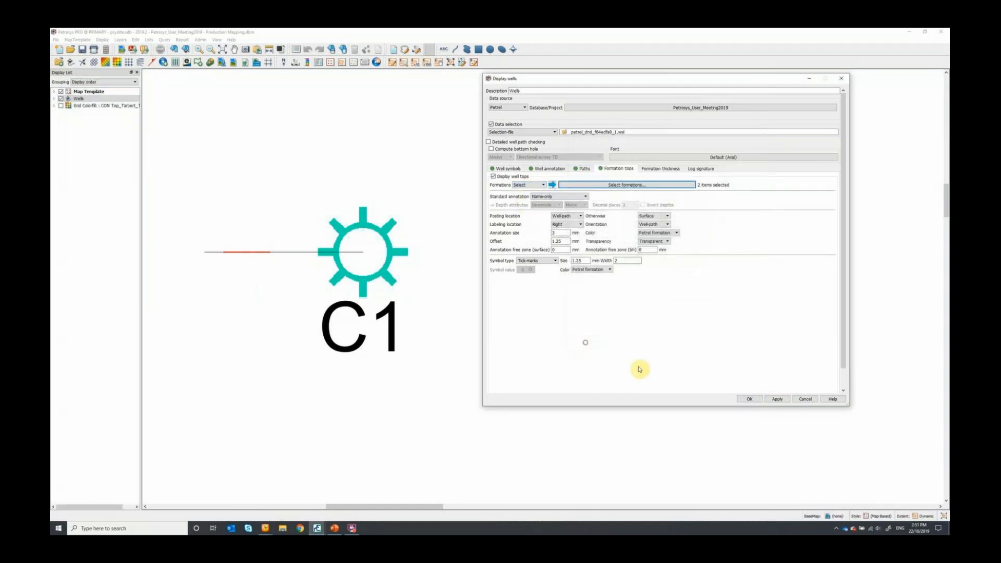
{"action": "left_click", "coordinate": [748, 400]}
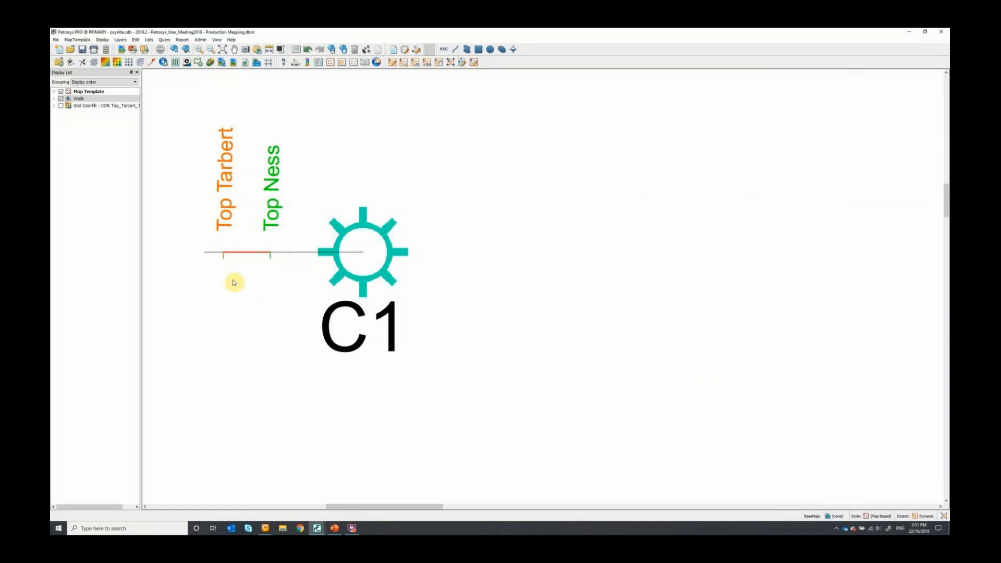
- Examine the formation top labels and highlighted path segments on the wells, from C1 across to B8
{"action": "scroll", "coordinate": [282, 237], "scroll_direction": "down", "scroll_amount": 1}
{"action": "scroll", "coordinate": [282, 237], "scroll_direction": "down", "scroll_amount": 1}
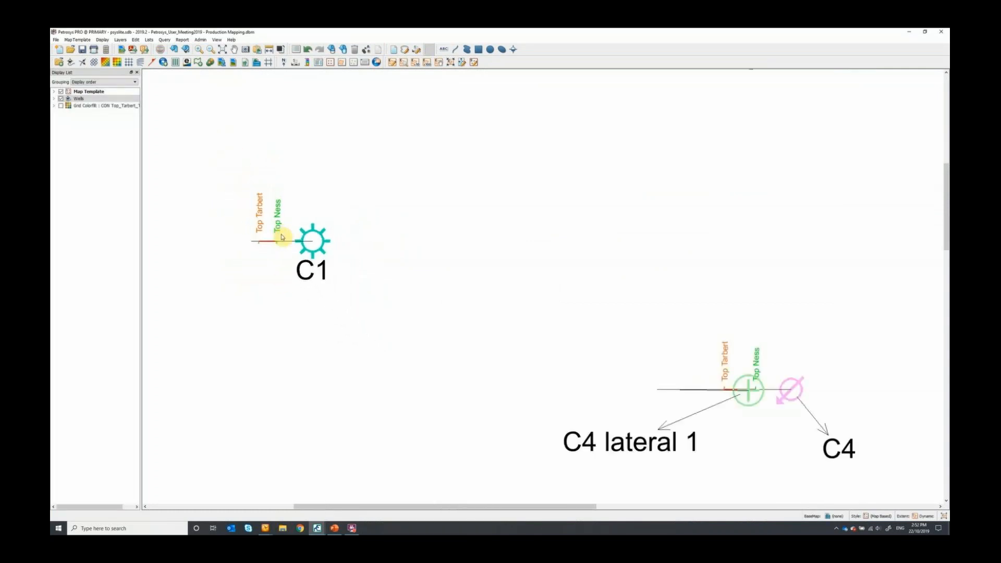
{"action": "scroll", "coordinate": [193, 235], "scroll_direction": "down", "scroll_amount": 1}
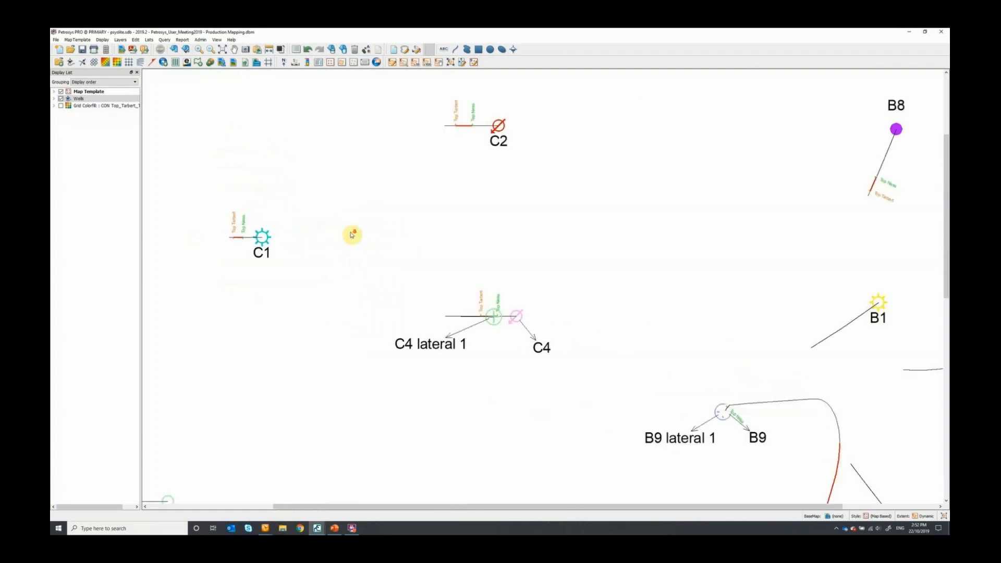
{"action": "scroll", "coordinate": [351, 233], "scroll_direction": "down", "scroll_amount": 1}
{"action": "scroll", "coordinate": [549, 154], "scroll_direction": "up", "scroll_amount": 3}
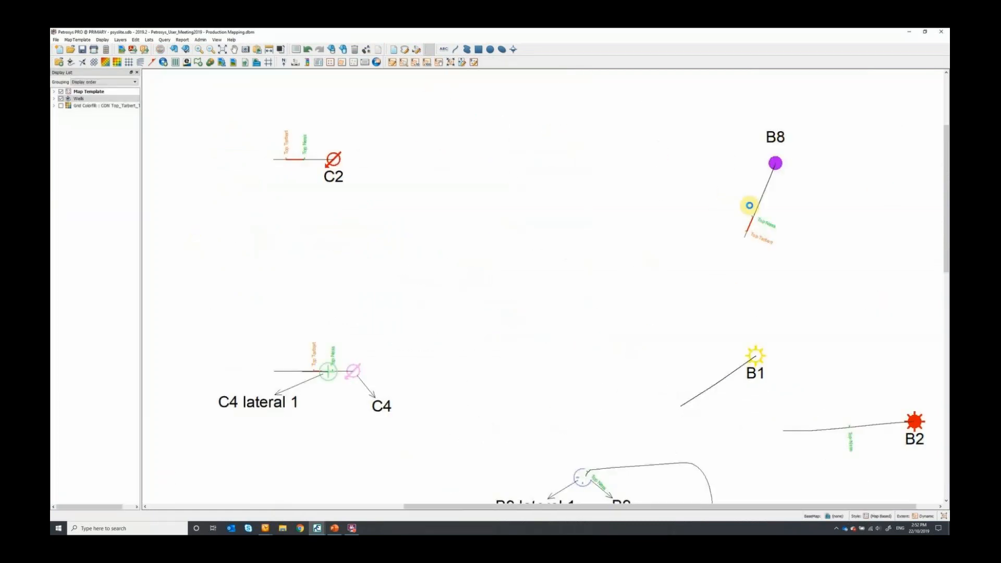
{"action": "scroll", "coordinate": [798, 224], "scroll_direction": "up", "scroll_amount": 3}
{"action": "scroll", "coordinate": [651, 201], "scroll_direction": "up", "scroll_amount": 1}
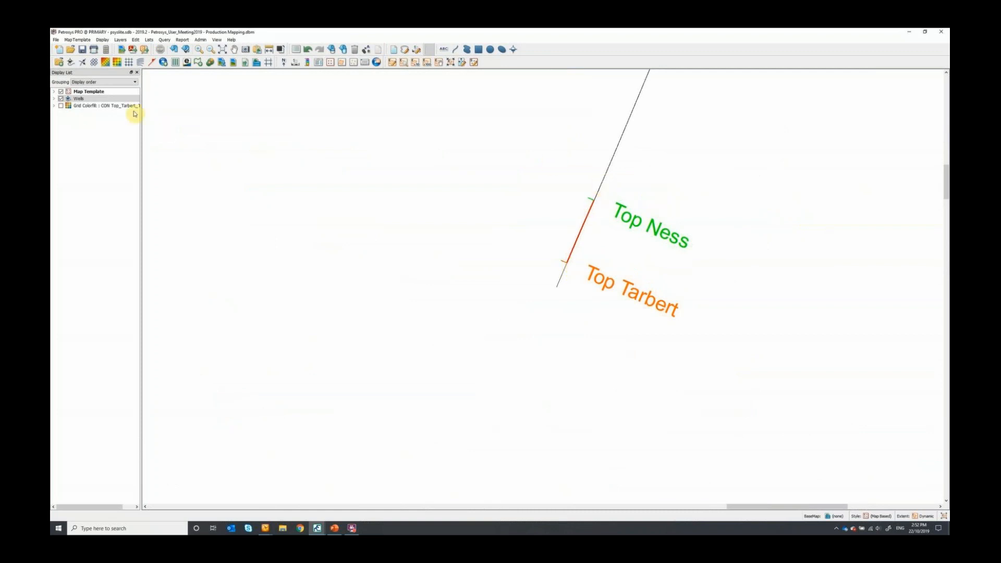
- Redefine the red well path segment on the Wells layer to run from Surface to the zone top of Tarbert
{"action": "double_click", "coordinate": [574, 221]}
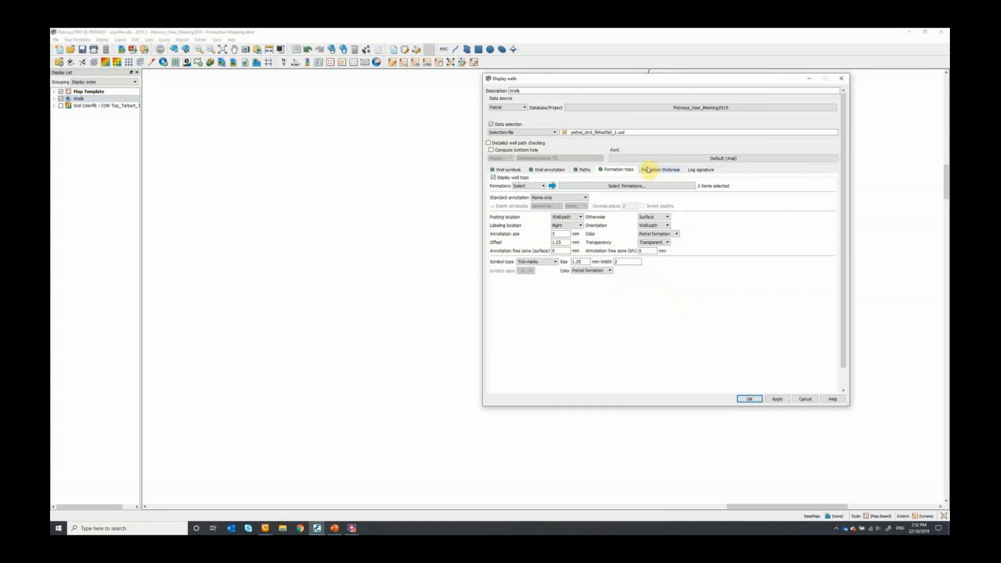
{"action": "left_click", "coordinate": [583, 171]}
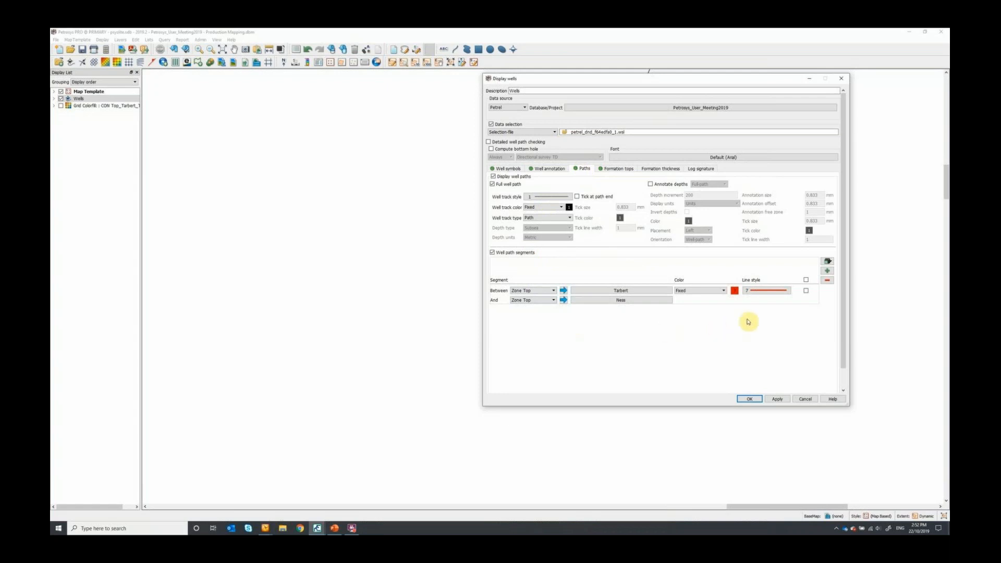
{"action": "left_click", "coordinate": [533, 292]}
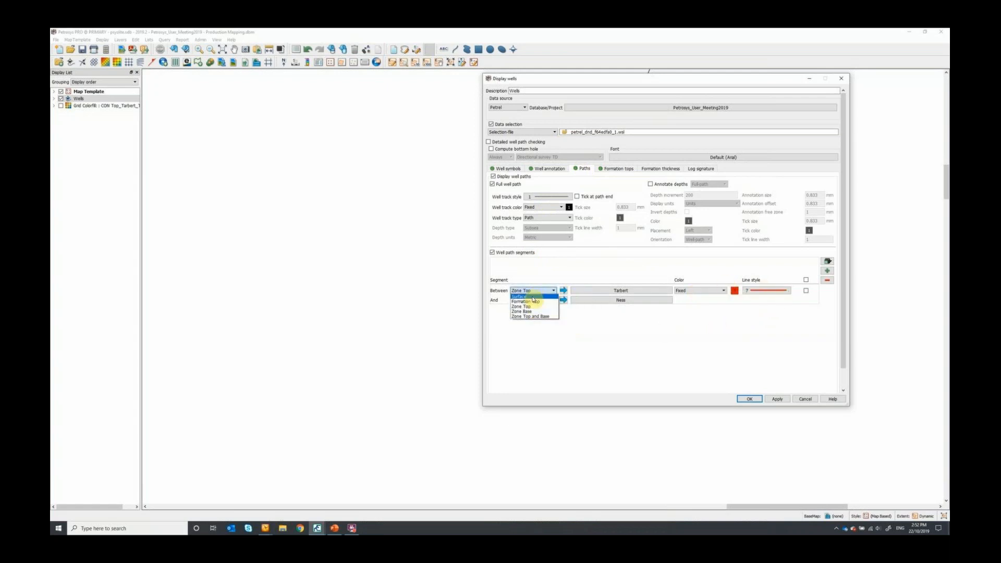
{"action": "left_click", "coordinate": [532, 296]}
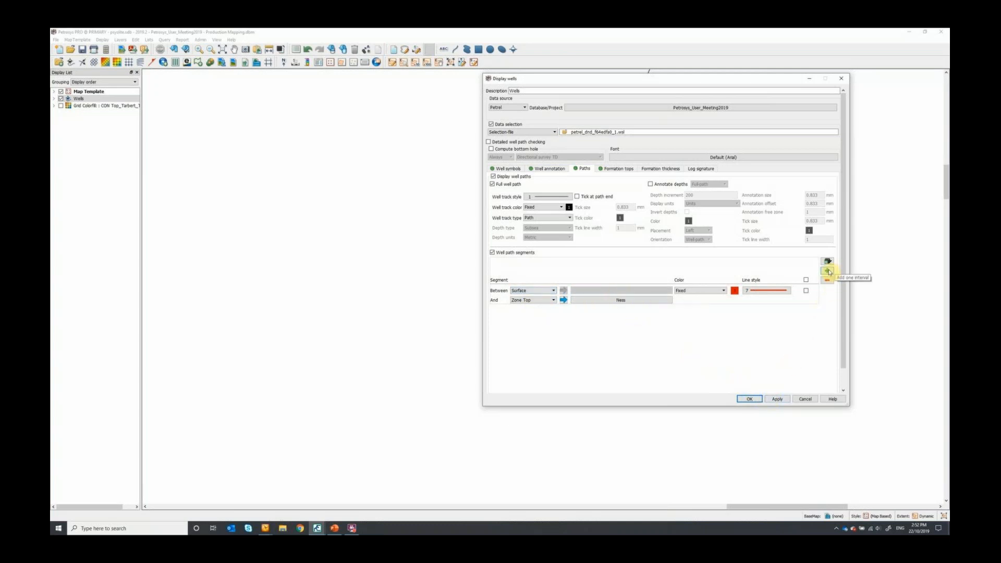
{"action": "left_click", "coordinate": [605, 301]}
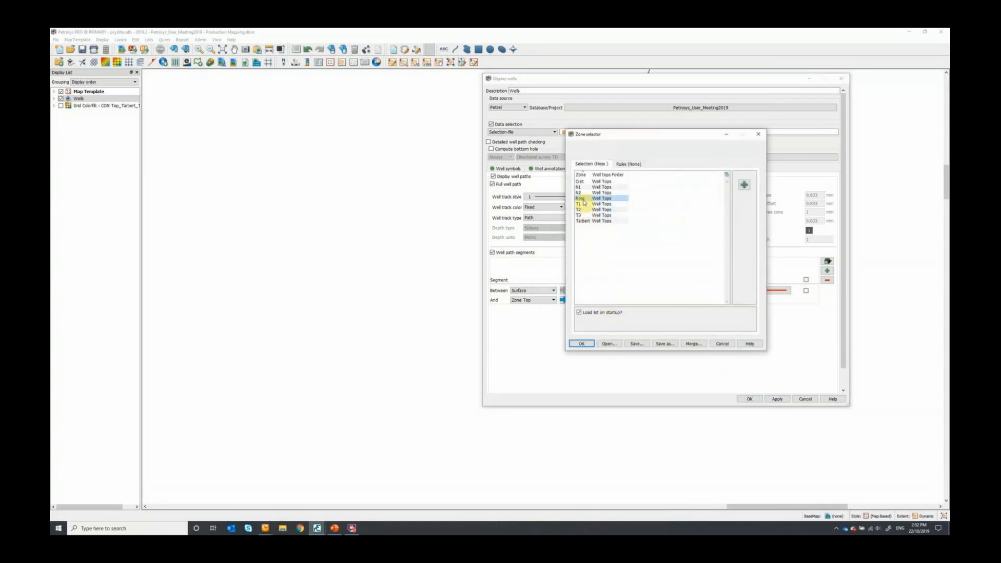
{"action": "double_click", "coordinate": [583, 221]}
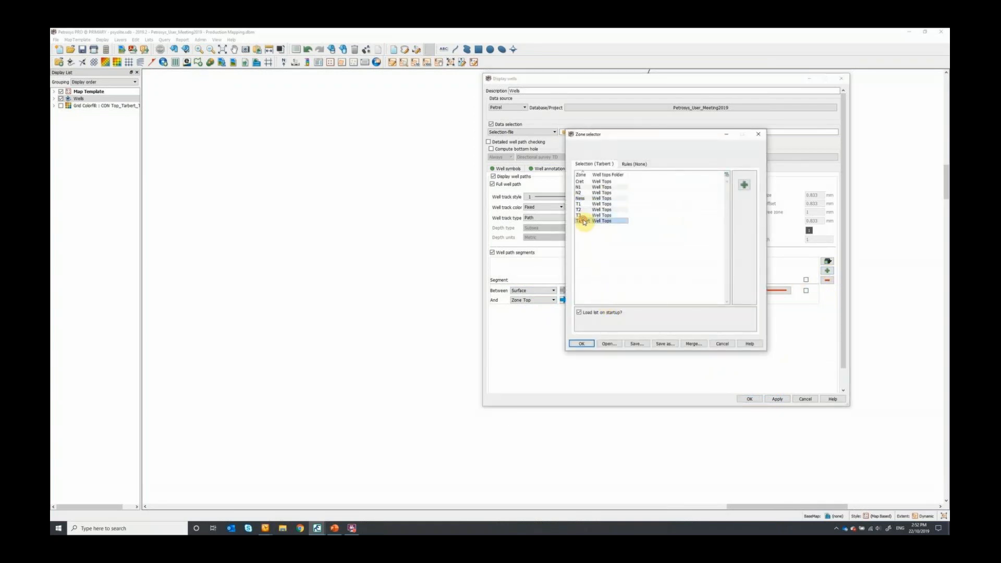
- Add a second well path segment running from the zone top of Tarbert to Bottom-hole
{"action": "left_click", "coordinate": [827, 271]}
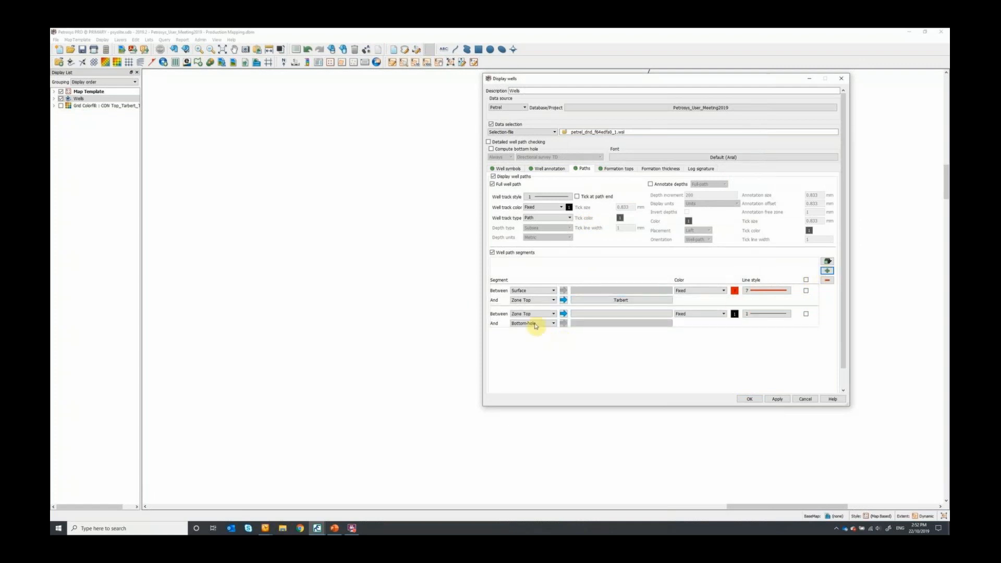
{"action": "left_click", "coordinate": [604, 314]}
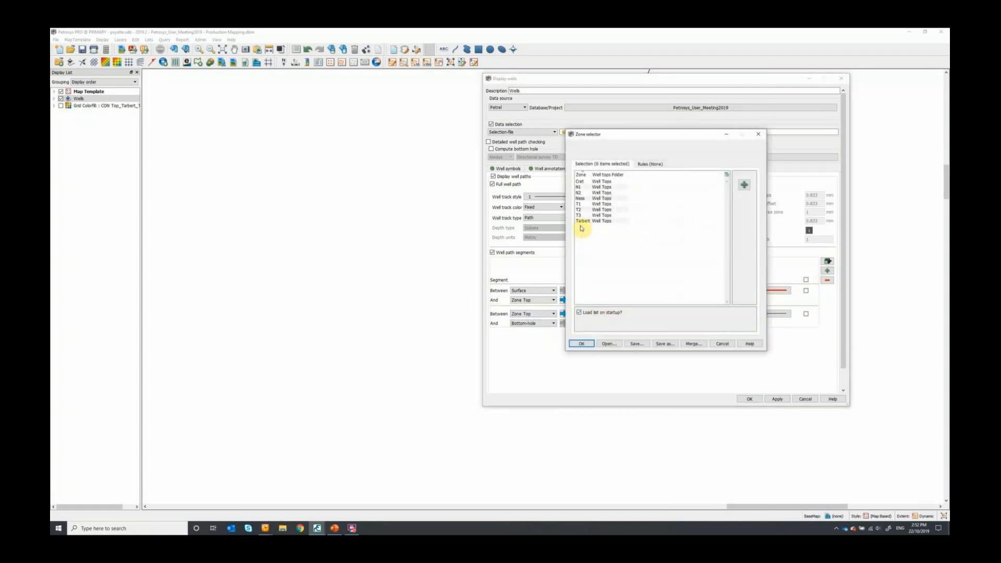
{"action": "double_click", "coordinate": [583, 221]}
{"action": "left_click", "coordinate": [527, 324]}
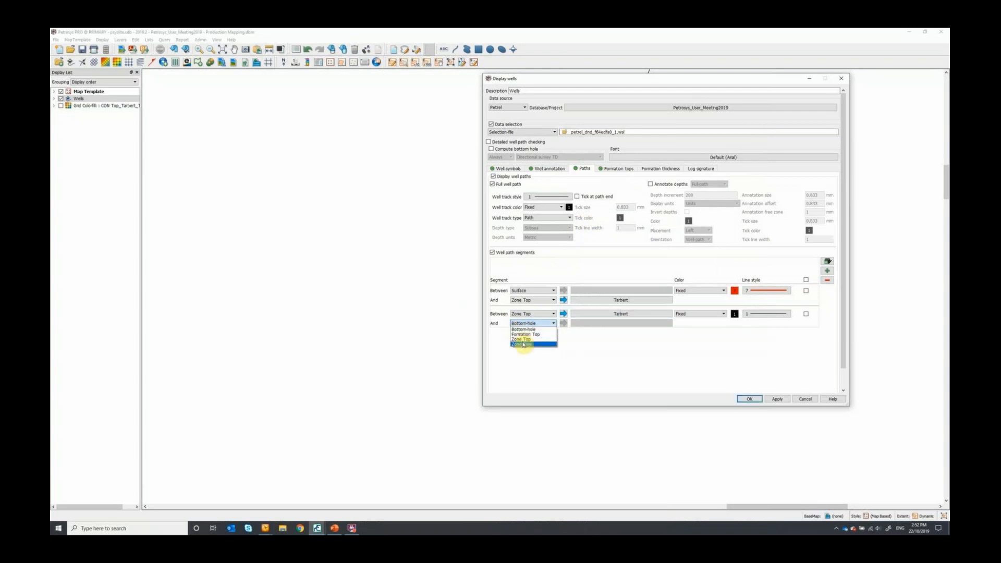
{"action": "left_click", "coordinate": [524, 330]}
- Give the Tarbert to Bottom-hole segment a dark green colour and a thicker line, and update the map with it
{"action": "left_click", "coordinate": [734, 314]}
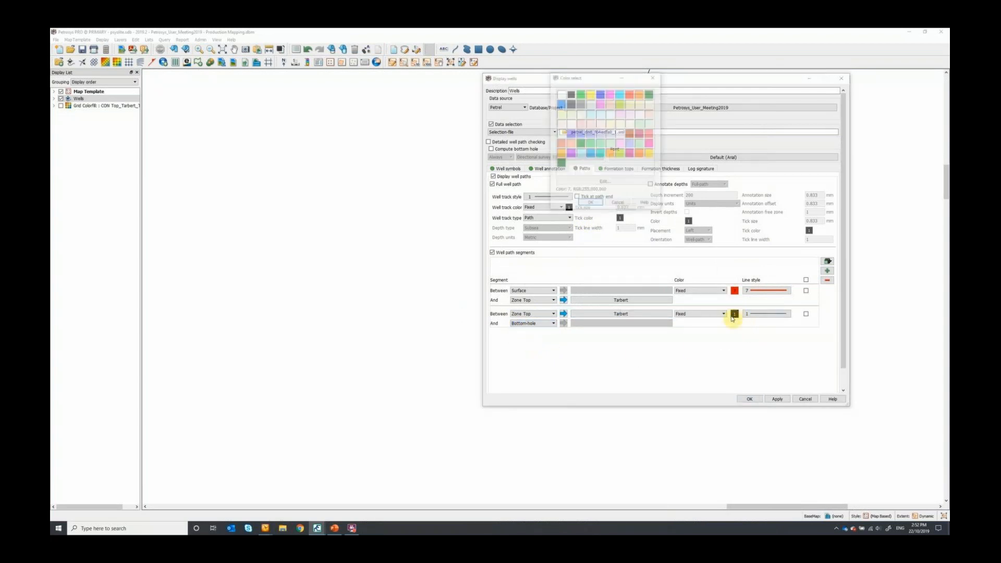
{"action": "double_click", "coordinate": [651, 93]}
{"action": "left_click", "coordinate": [759, 311]}
{"action": "left_click", "coordinate": [625, 179]}
{"action": "left_click", "coordinate": [658, 271]}
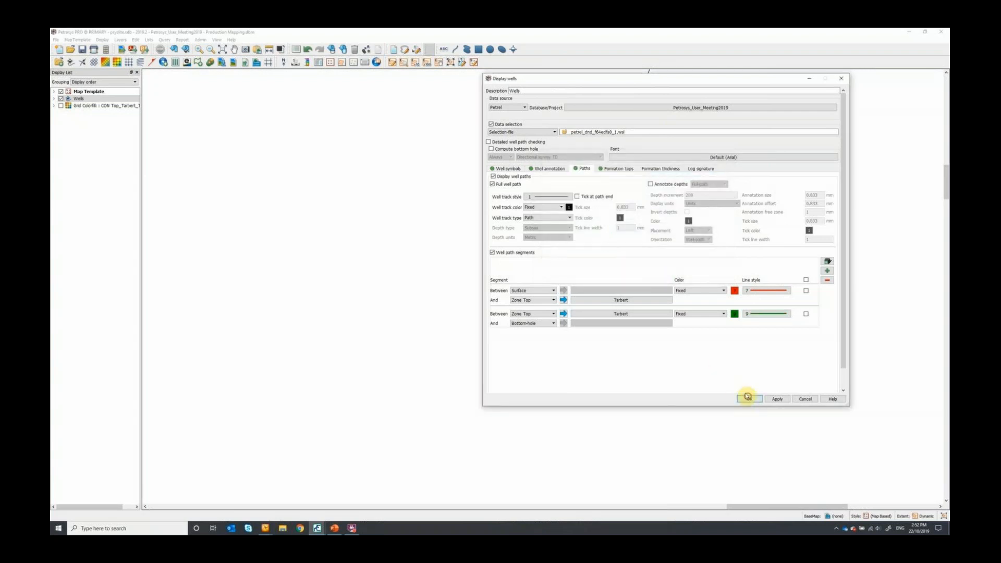
{"action": "left_click", "coordinate": [749, 398]}
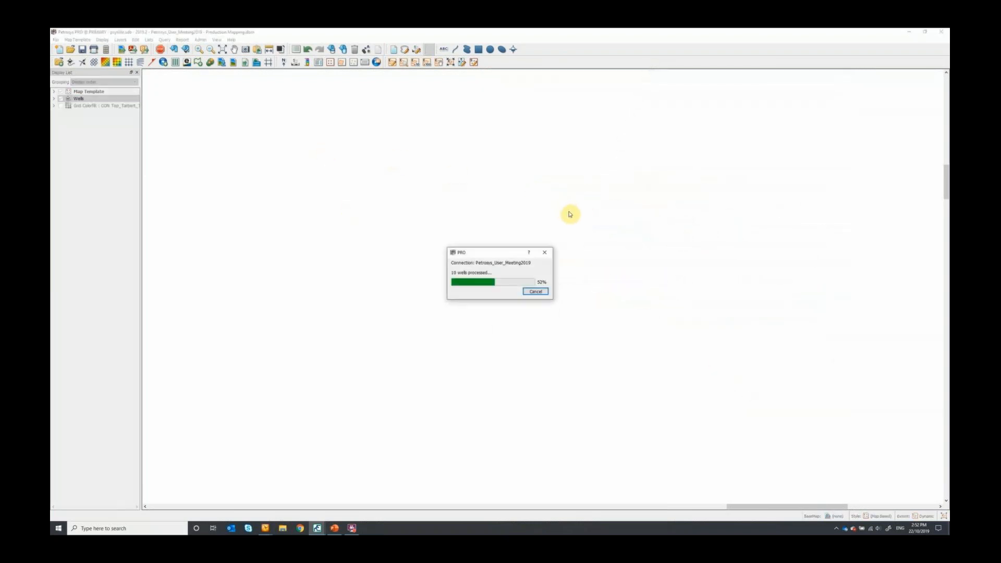
{"action": "scroll", "coordinate": [693, 175], "scroll_direction": "down", "scroll_amount": 3}
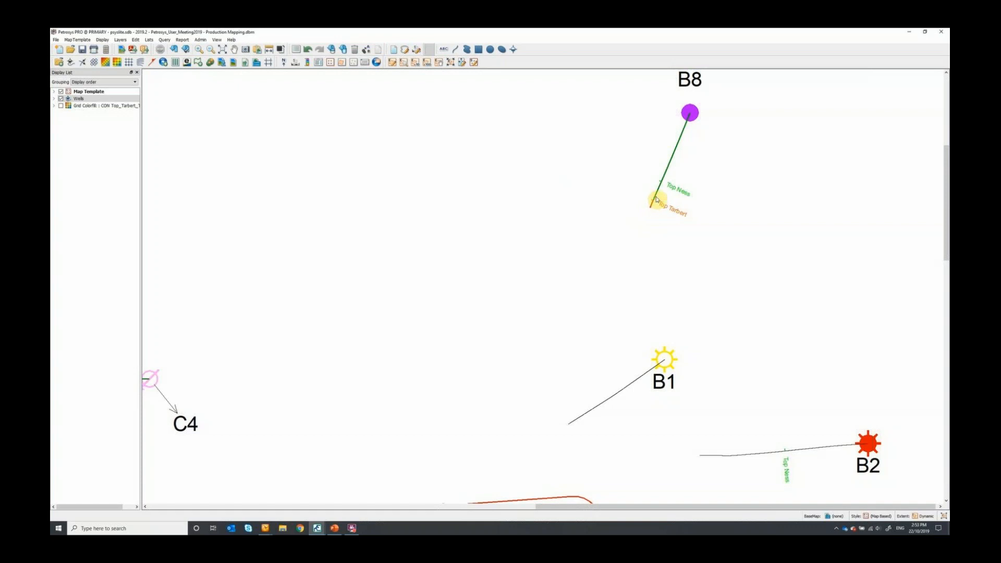
- Reopen the display settings from well B8 and remove all existing well path segments
{"action": "left_click", "coordinate": [688, 125]}
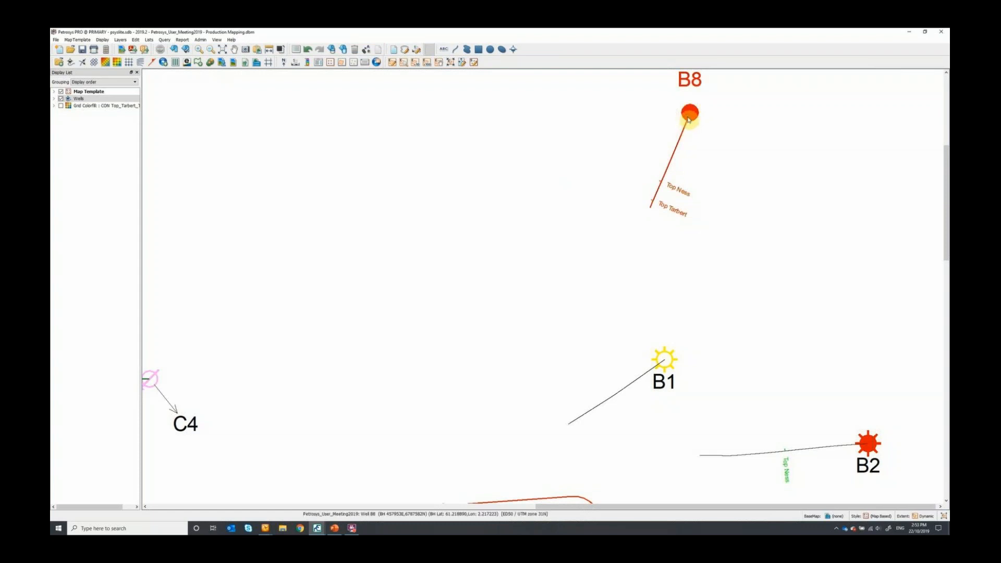
{"action": "double_click", "coordinate": [688, 119]}
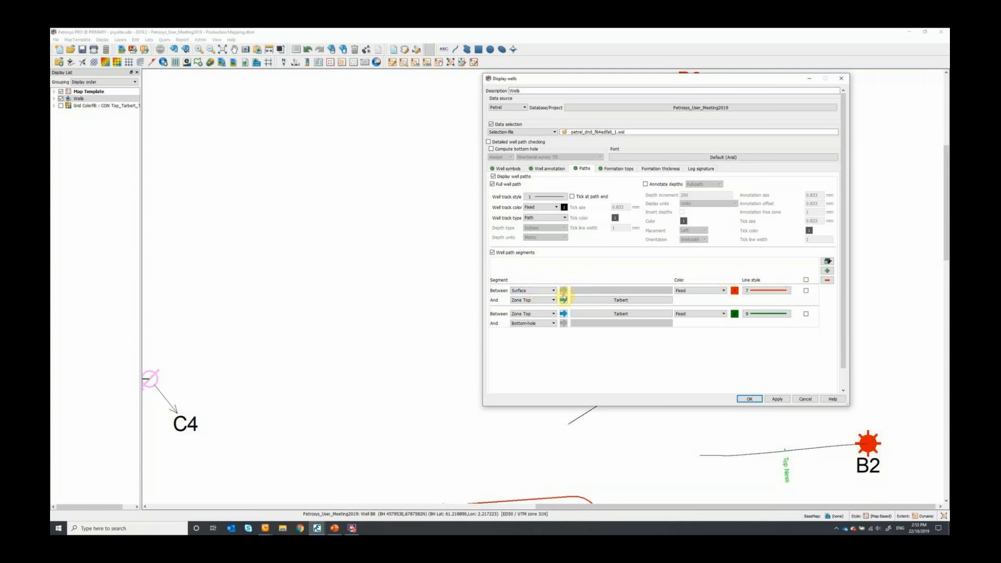
{"action": "left_click", "coordinate": [806, 280]}
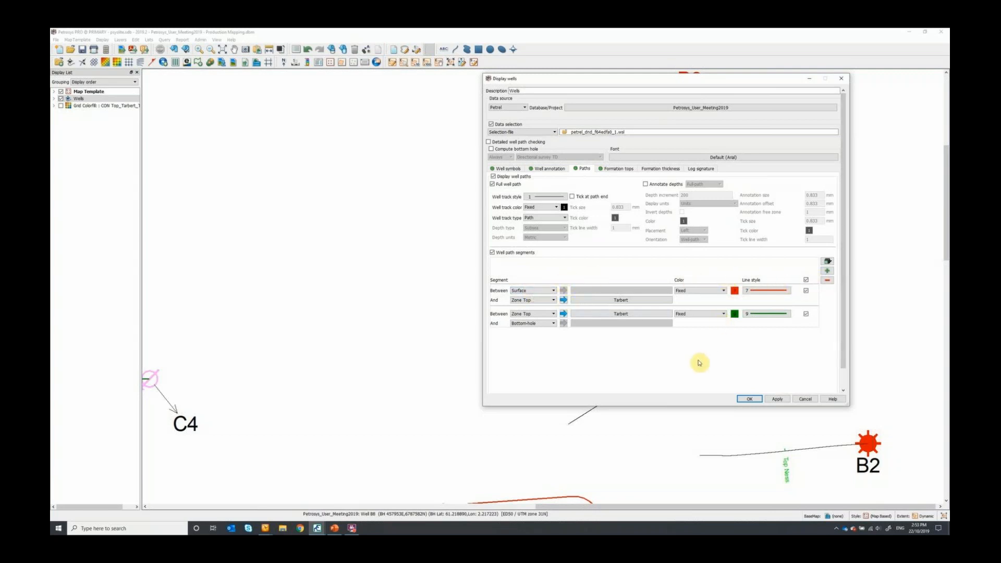
{"action": "left_click", "coordinate": [826, 281]}
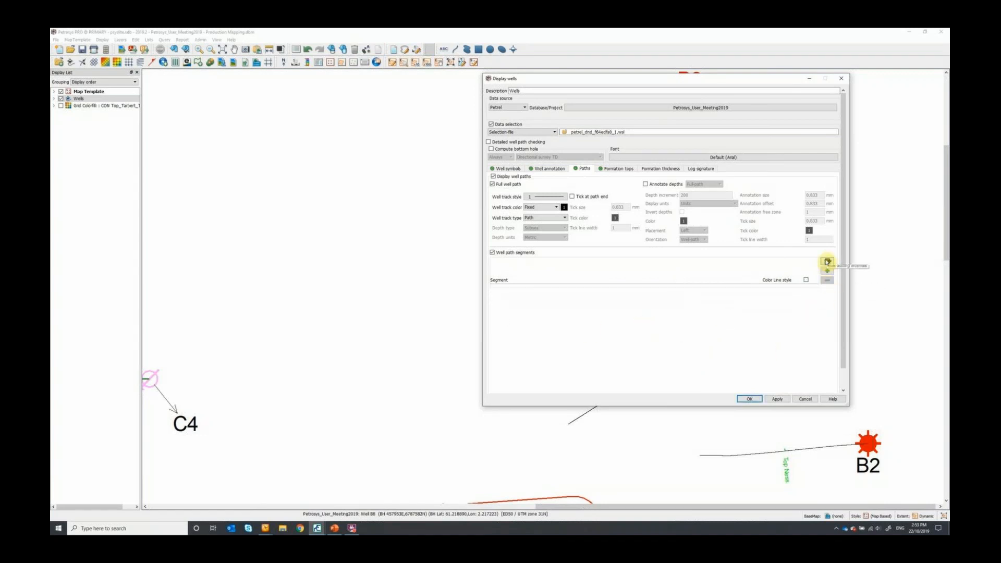
- Create top-base well path segments for all zones at once and apply them to the map, keeping well B8 in view
{"action": "left_click", "coordinate": [827, 263]}
{"action": "left_click", "coordinate": [831, 271]}
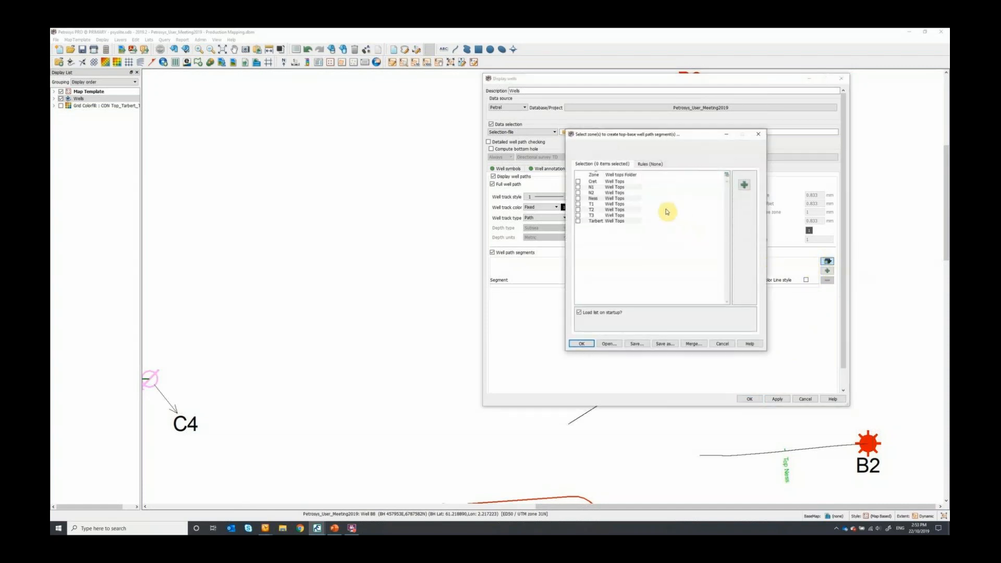
{"action": "right_click", "coordinate": [640, 248]}
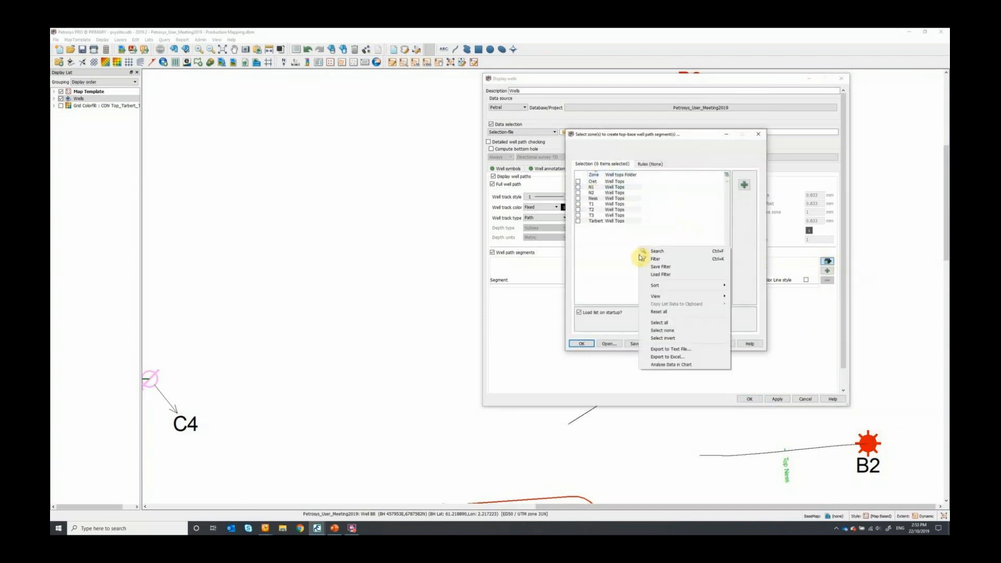
{"action": "left_click", "coordinate": [642, 322]}
{"action": "left_click", "coordinate": [581, 344]}
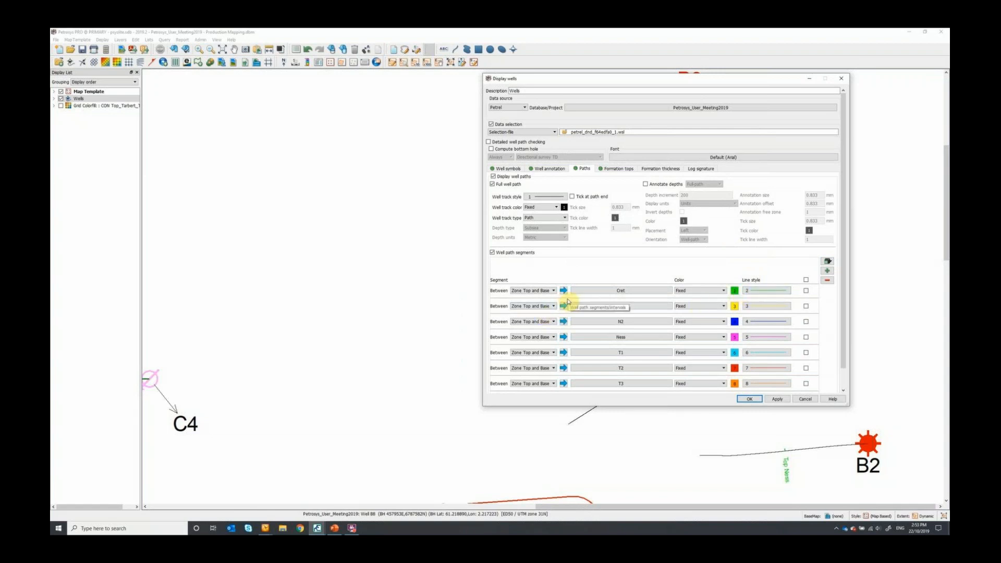
{"action": "scroll", "coordinate": [568, 301], "scroll_direction": "down", "scroll_amount": 1}
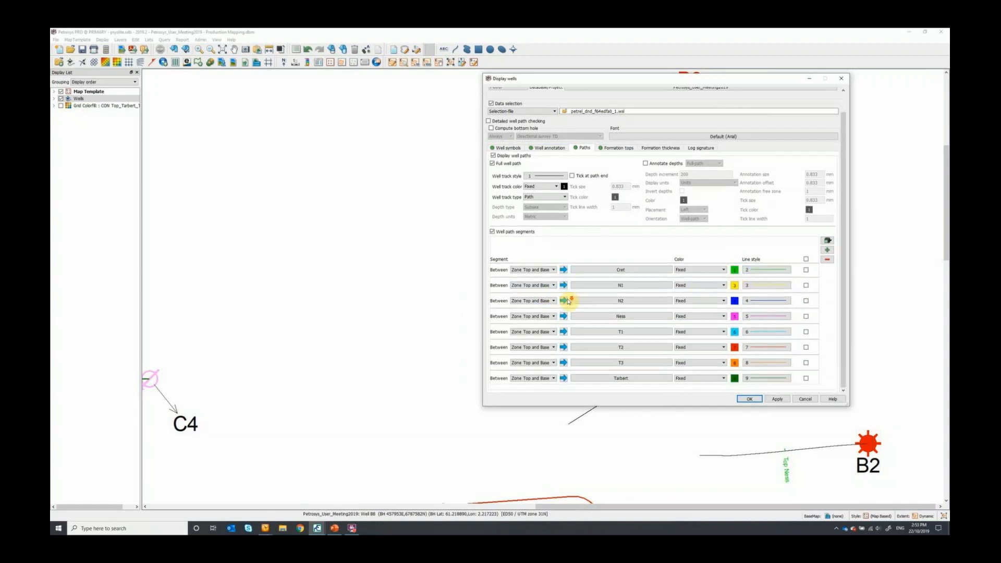
{"action": "left_click", "coordinate": [777, 400]}
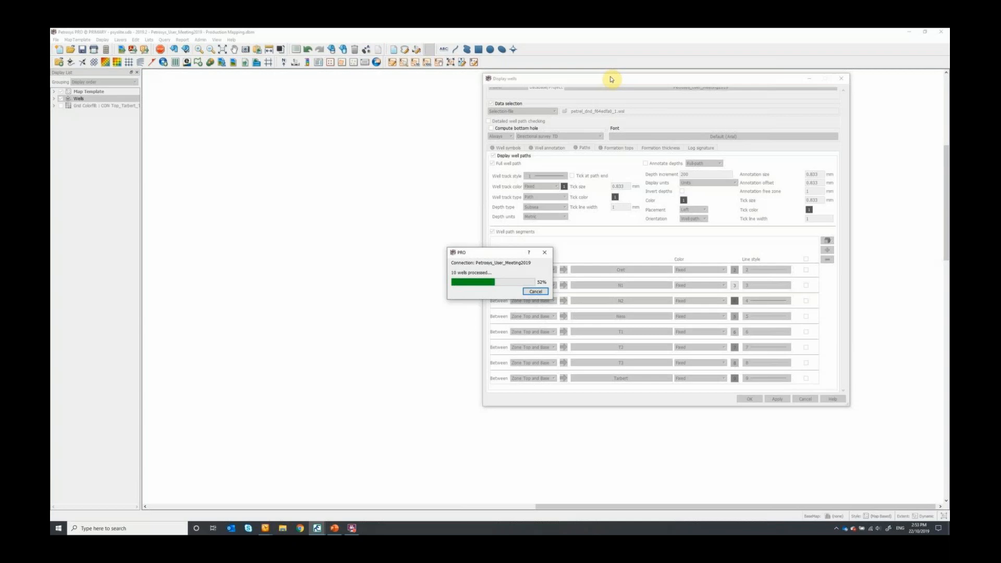
{"action": "left_click_drag", "start_coordinate": [612, 78], "coordinate": [338, 98]}
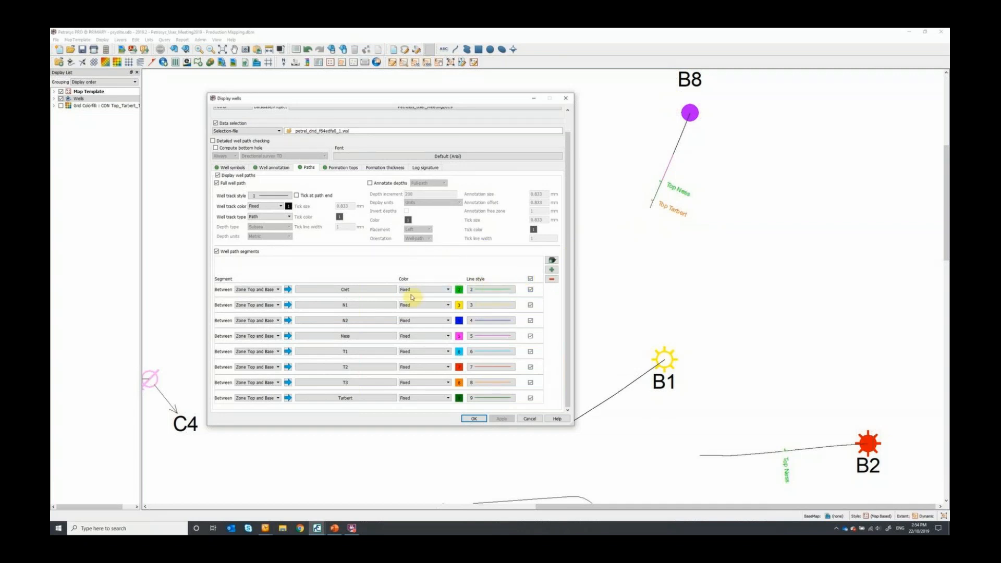
- Colour all the well path segments by Petrel zone and give them a thicker line
{"action": "left_click", "coordinate": [435, 290]}
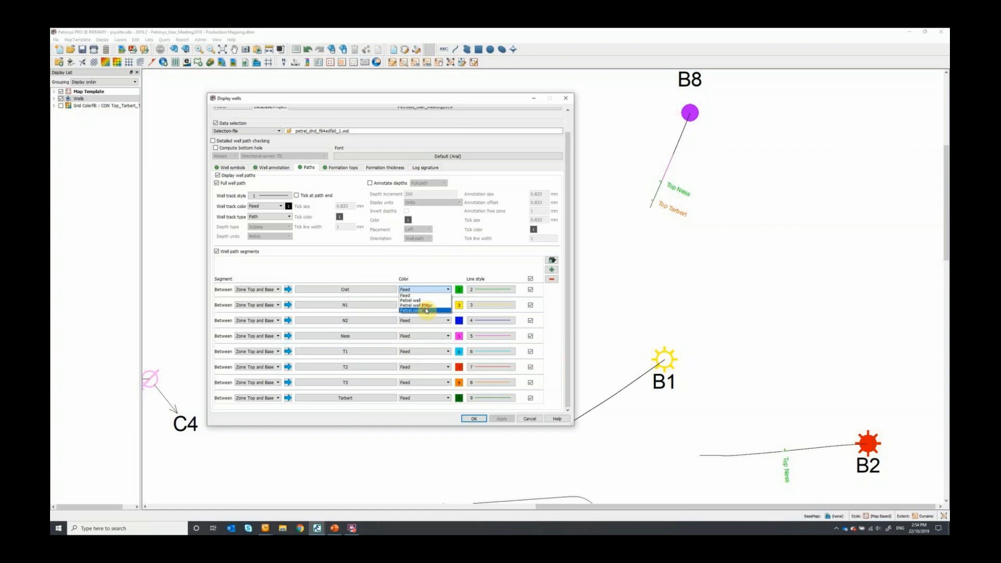
{"action": "left_click", "coordinate": [427, 310]}
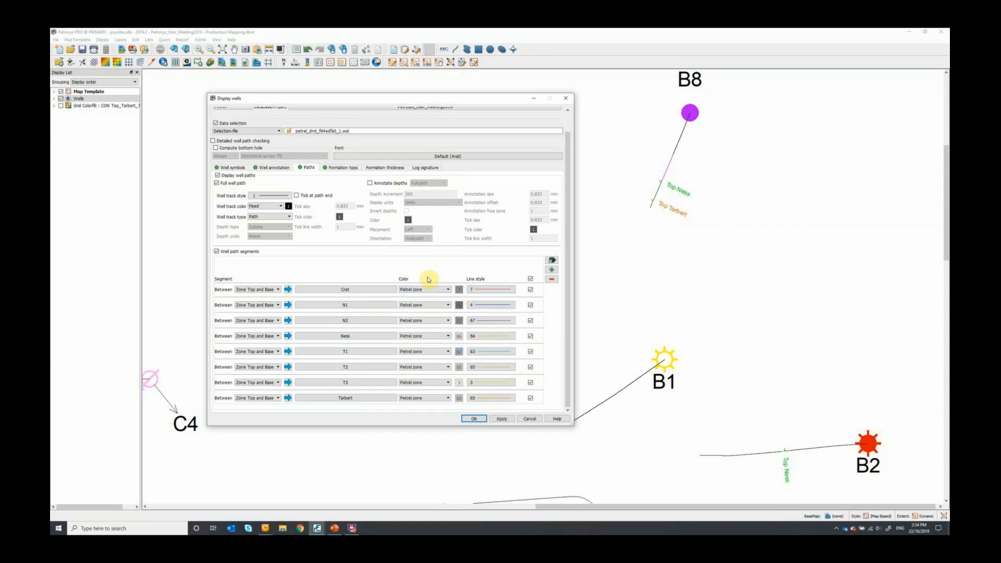
{"action": "left_click", "coordinate": [477, 290]}
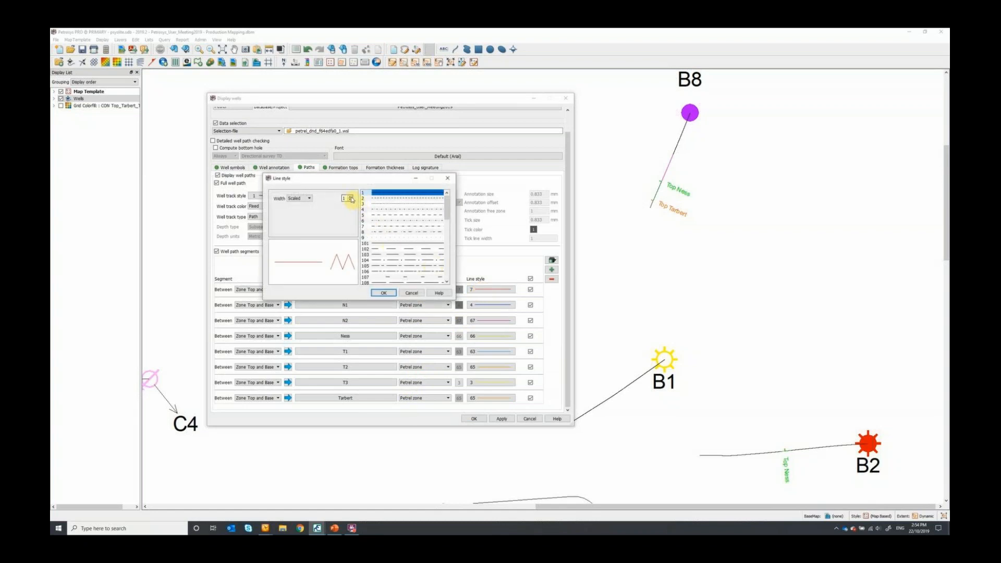
{"action": "left_click", "coordinate": [384, 293]}
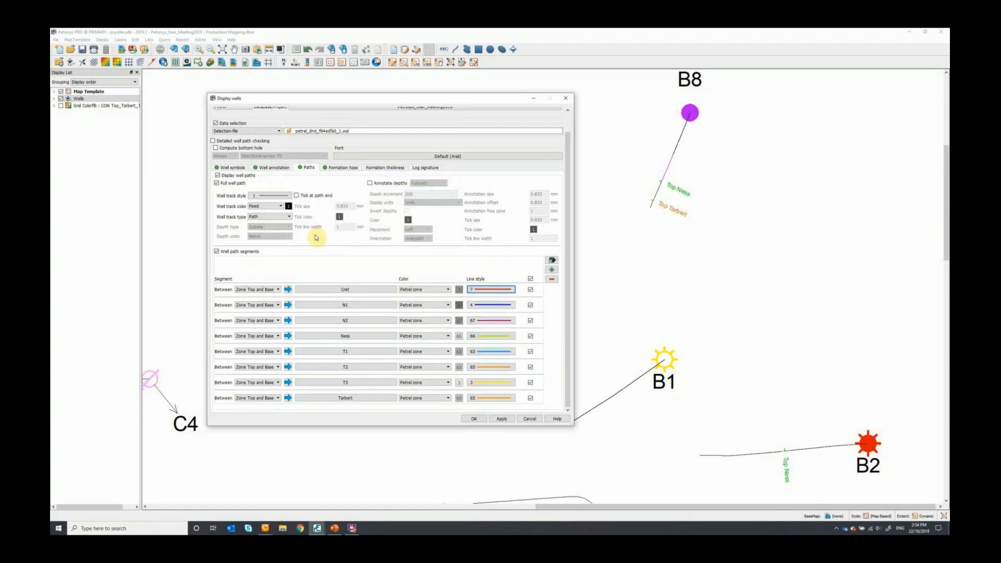
- Set the well tops display to all formations and apply the formation and segment changes to the map
{"action": "left_click", "coordinate": [340, 168]}
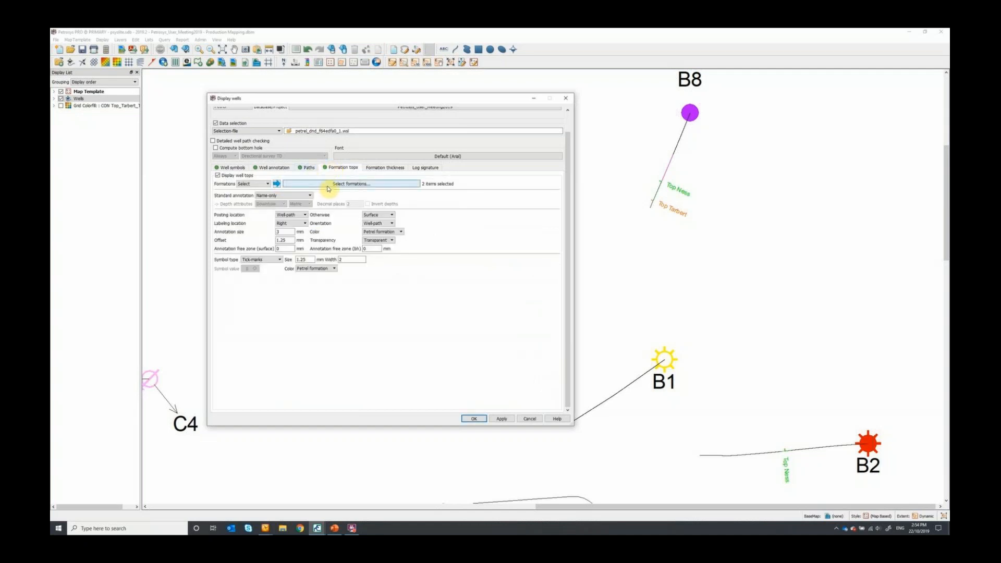
{"action": "left_click", "coordinate": [254, 184]}
{"action": "left_click", "coordinate": [255, 190]}
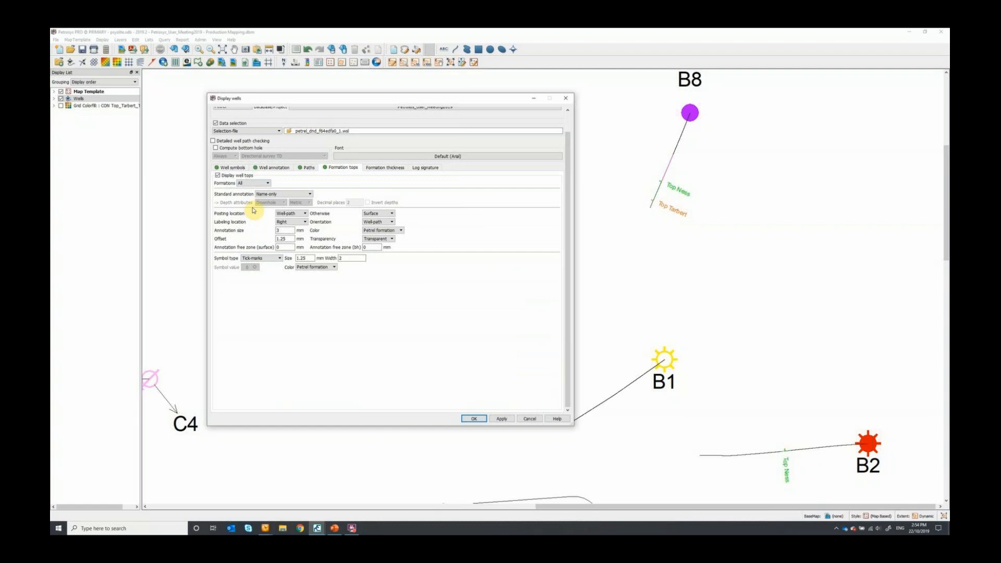
{"action": "left_click", "coordinate": [377, 233]}
{"action": "left_click", "coordinate": [376, 233]}
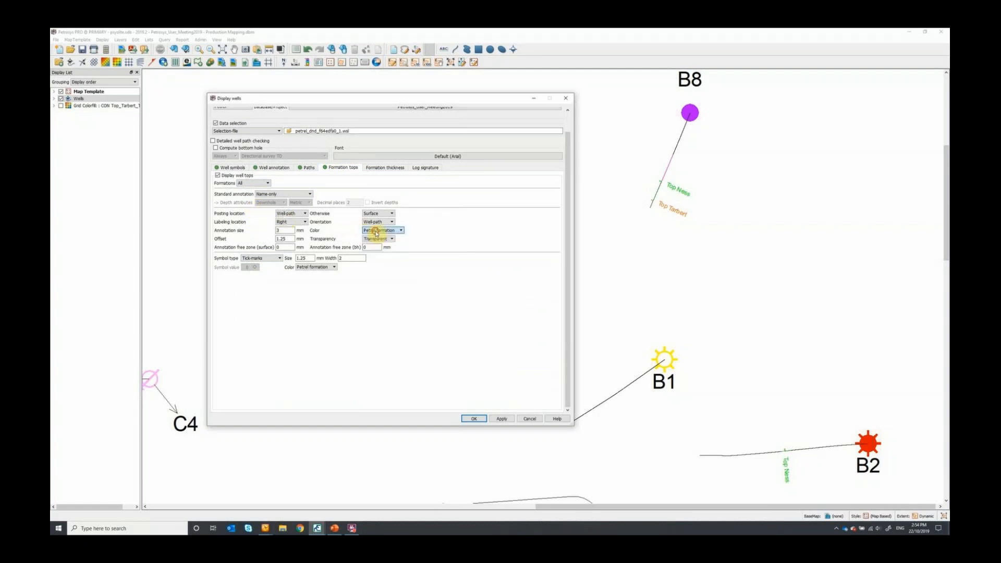
{"action": "left_click", "coordinate": [306, 168]}
{"action": "left_click", "coordinate": [501, 419]}
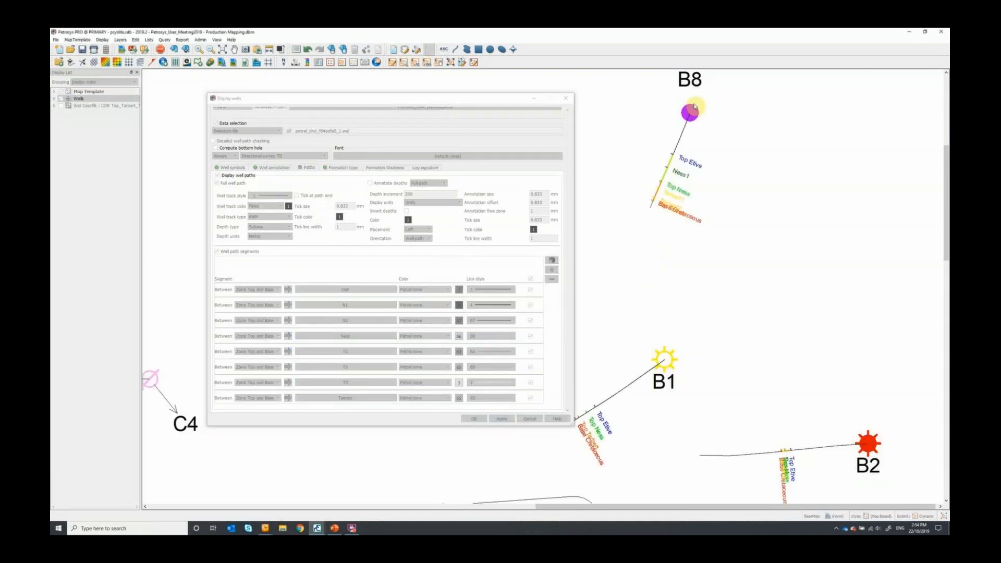
- Examine the zone-coloured path segments and formation top labels on the wells, from B8 across to C1
{"action": "scroll", "coordinate": [700, 152], "scroll_direction": "up", "scroll_amount": 1}
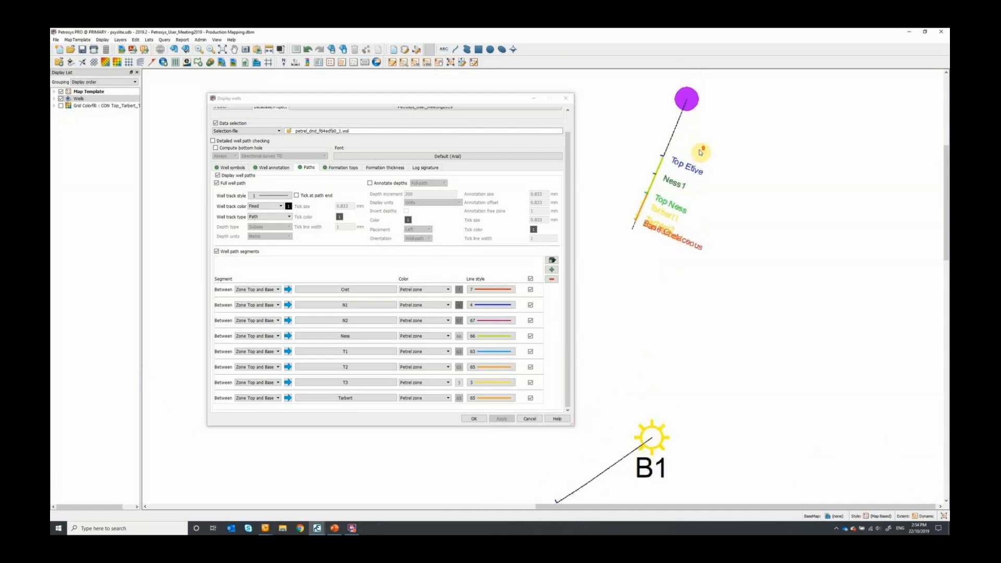
{"action": "scroll", "coordinate": [700, 152], "scroll_direction": "up", "scroll_amount": 1}
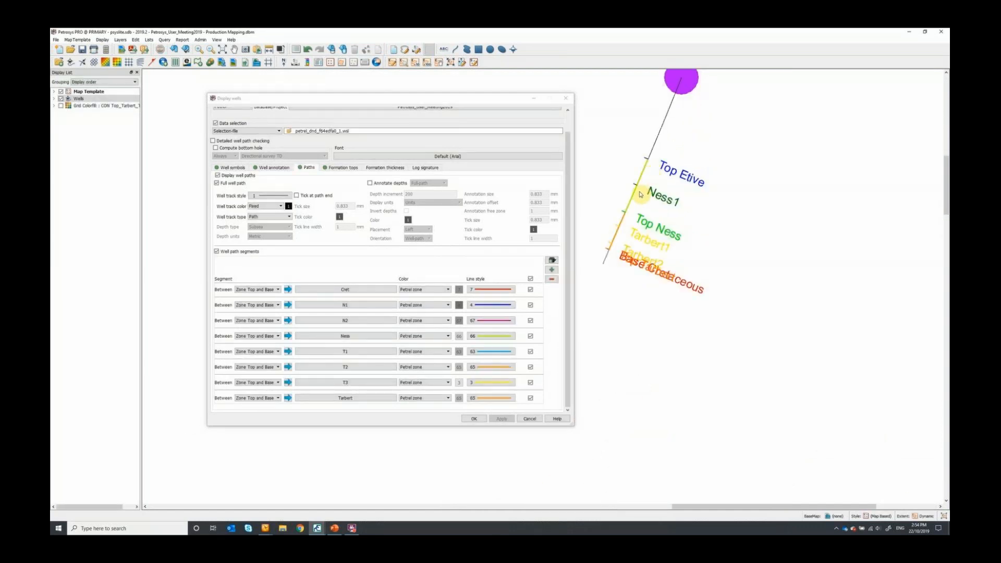
{"action": "scroll", "coordinate": [621, 264], "scroll_direction": "down", "scroll_amount": 3}
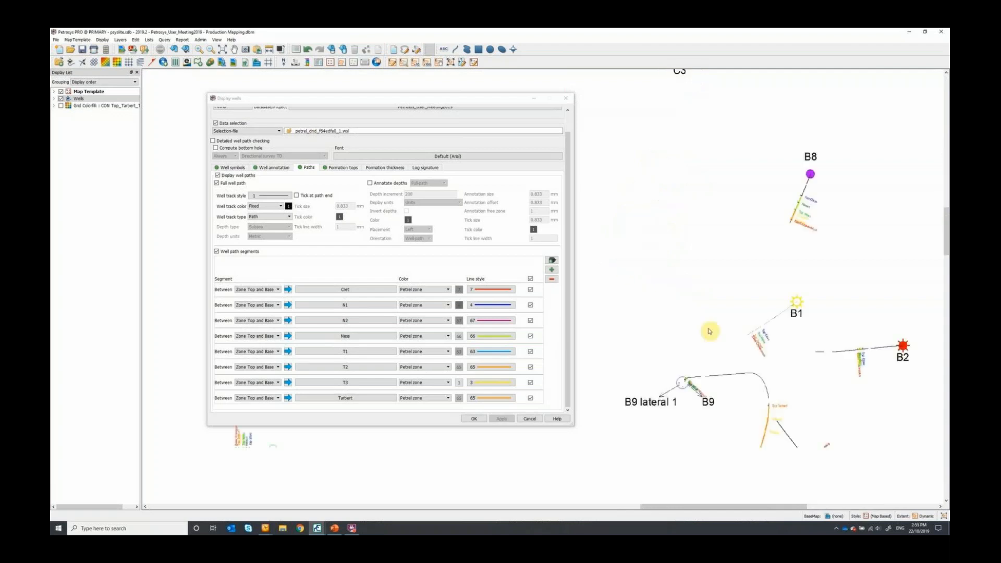
{"action": "scroll", "coordinate": [679, 180], "scroll_direction": "down", "scroll_amount": 3}
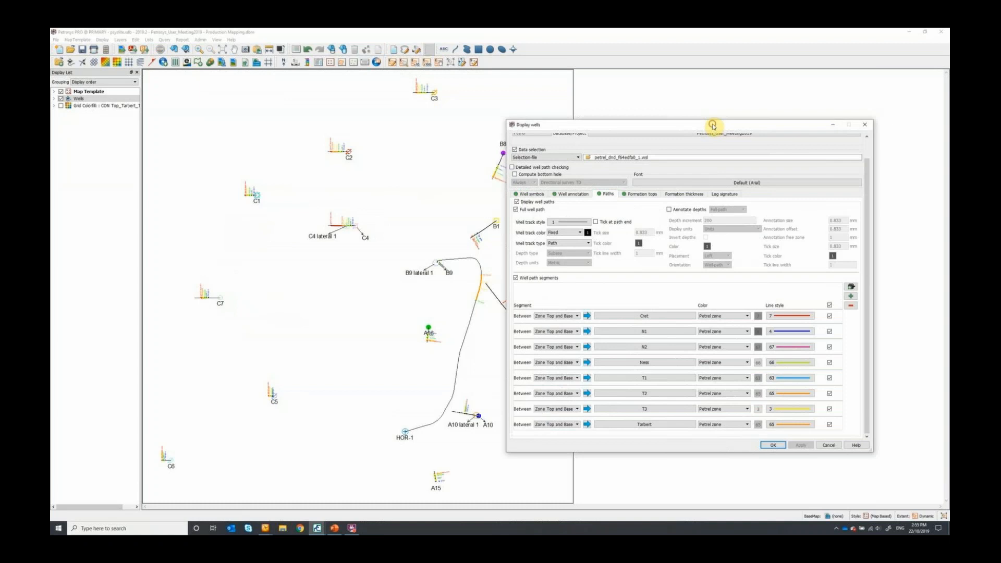
{"action": "scroll", "coordinate": [336, 143], "scroll_direction": "up", "scroll_amount": 3}
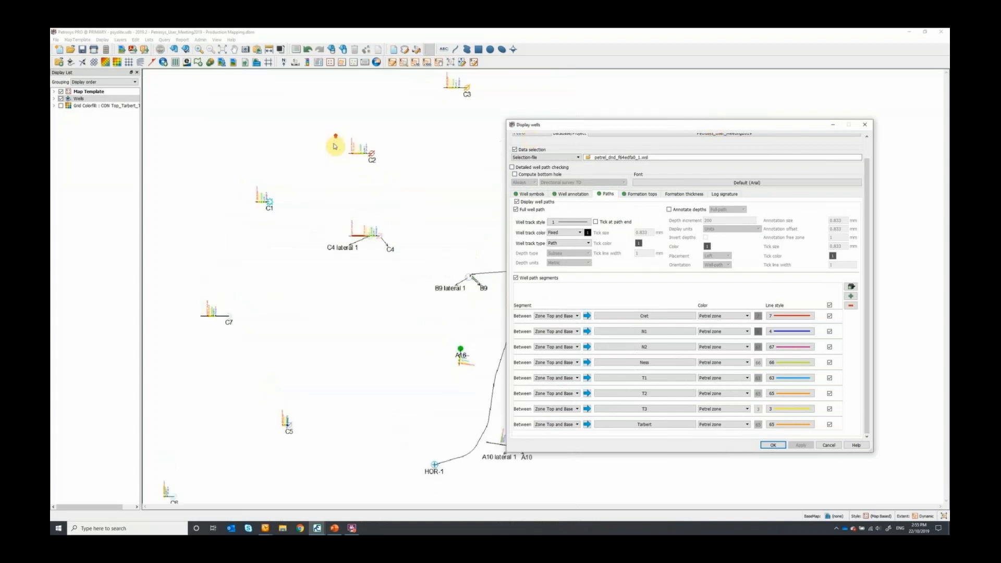
{"action": "scroll", "coordinate": [323, 243], "scroll_direction": "up", "scroll_amount": 2}
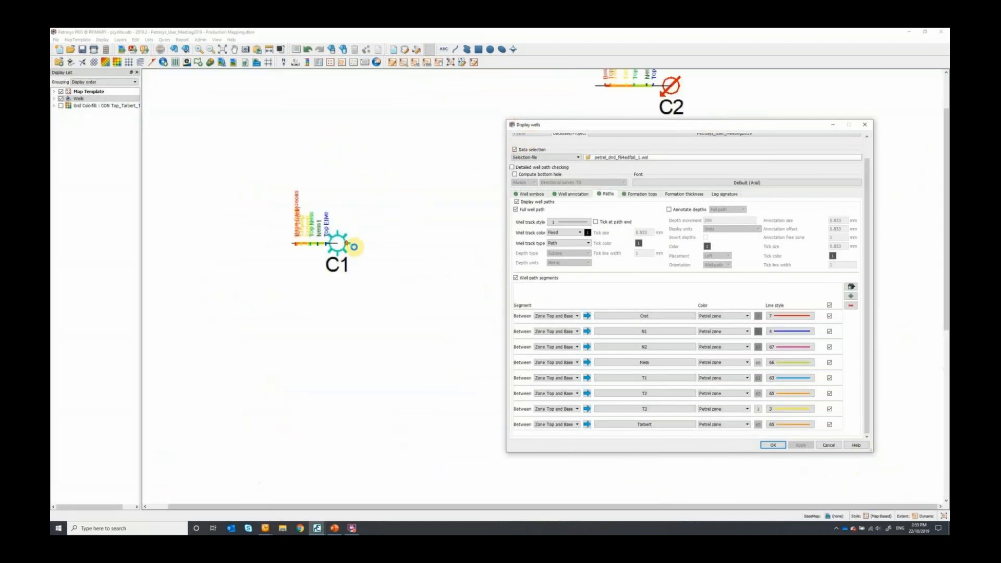
- Remove only the Cret zone from the well path segments and apply the change, keeping well C1 in close view
{"action": "scroll", "coordinate": [322, 244], "scroll_direction": "up", "scroll_amount": 2}
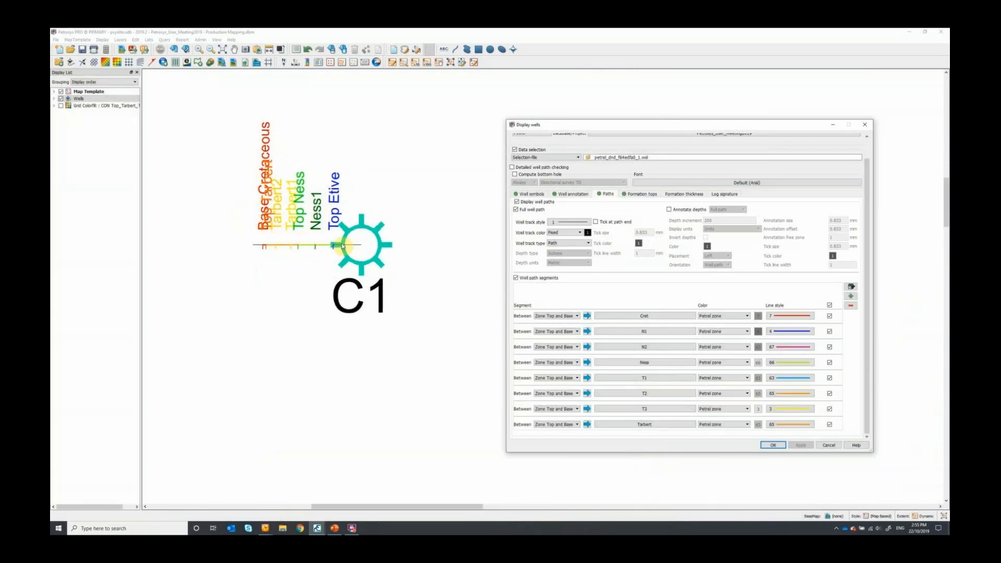
{"action": "scroll", "coordinate": [319, 254], "scroll_direction": "up", "scroll_amount": 3}
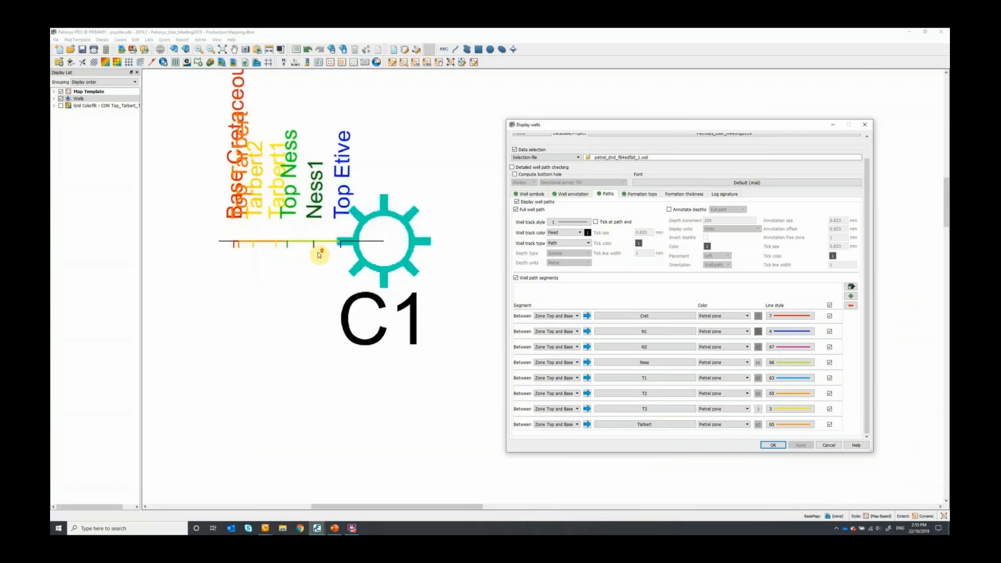
{"action": "scroll", "coordinate": [320, 255], "scroll_direction": "up", "scroll_amount": 1}
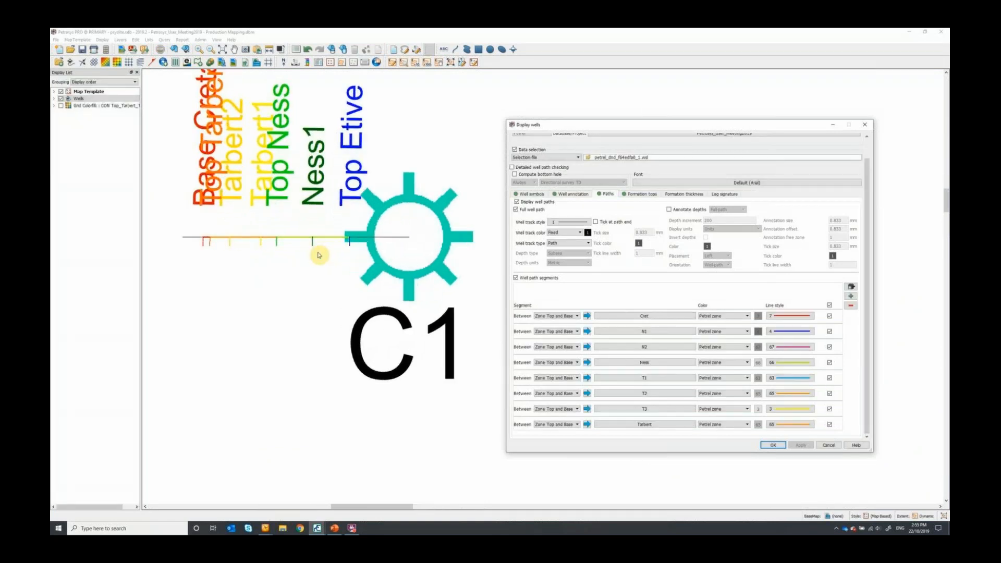
{"action": "left_click", "coordinate": [829, 305]}
{"action": "left_click", "coordinate": [830, 316]}
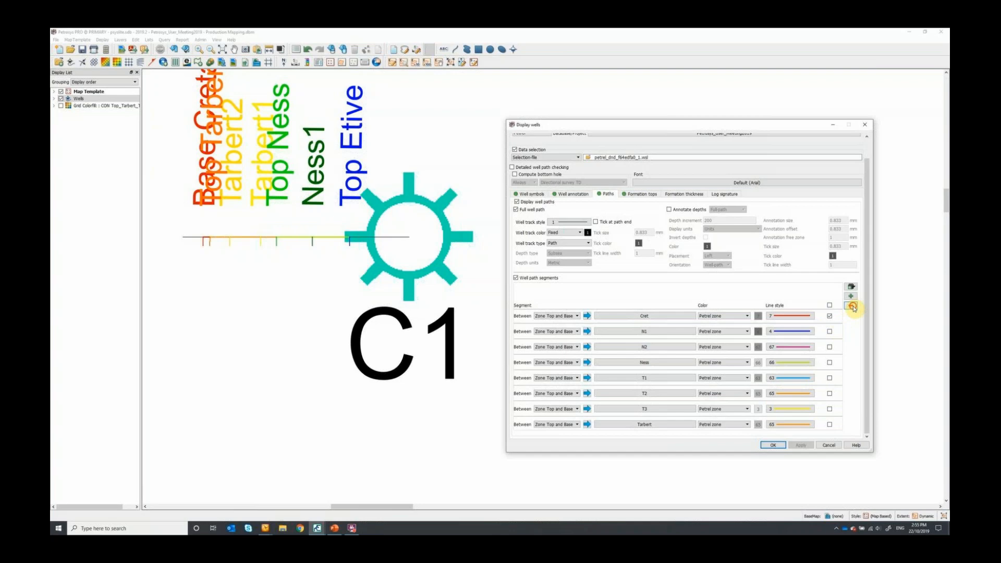
{"action": "left_click", "coordinate": [852, 306]}
{"action": "left_click", "coordinate": [798, 445]}
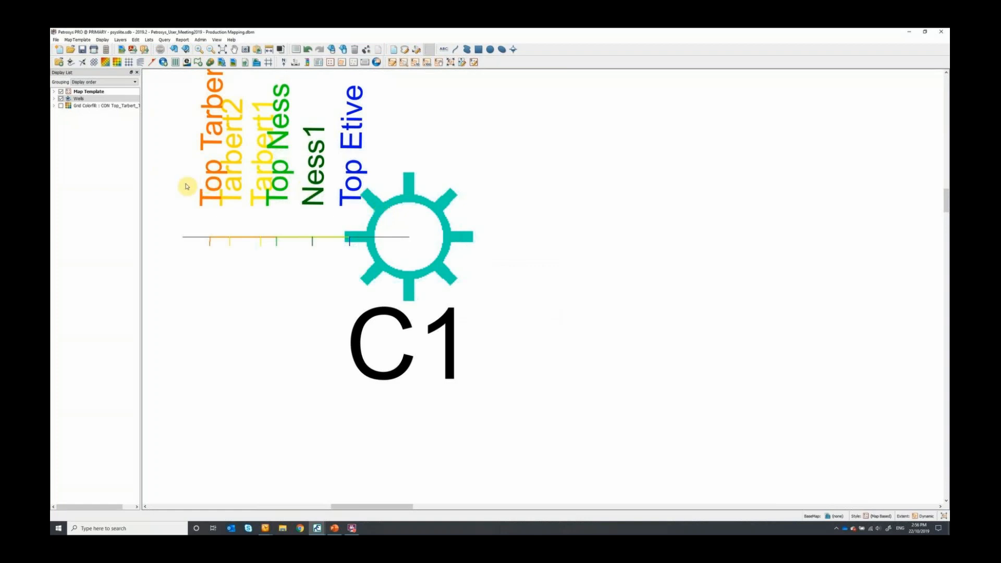
- Show the Top_Tarbert grid colorfill beneath the wells and apply the Powerpoint map template
{"action": "scroll", "coordinate": [451, 265], "scroll_direction": "down", "scroll_amount": 5}
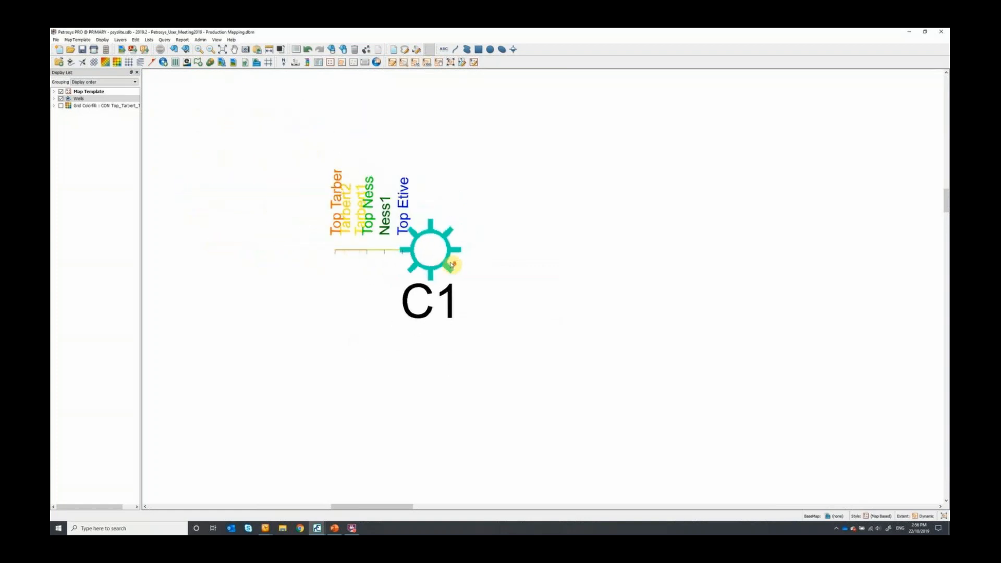
{"action": "scroll", "coordinate": [451, 265], "scroll_direction": "down", "scroll_amount": 8}
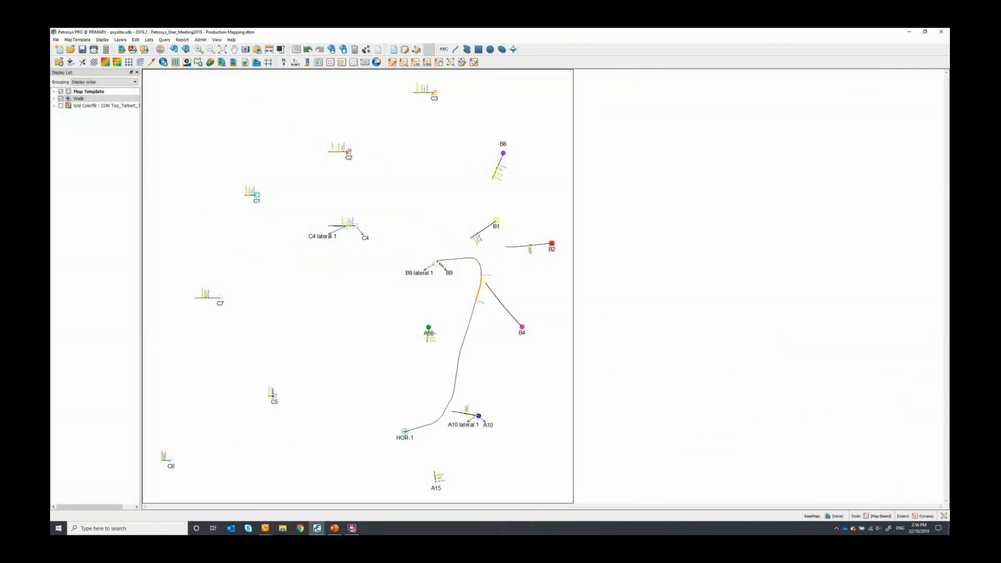
{"action": "left_click", "coordinate": [61, 106]}
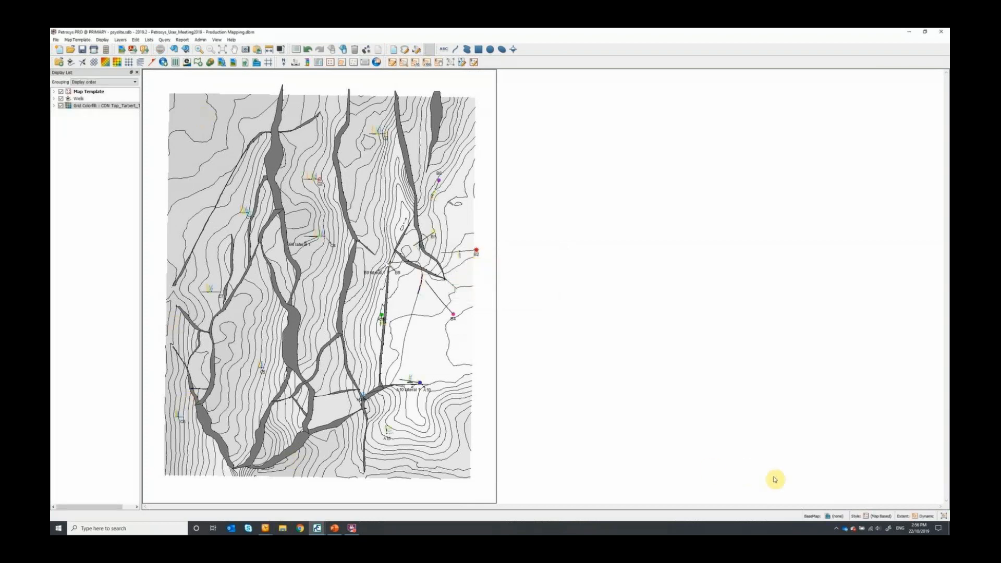
{"action": "left_click", "coordinate": [870, 515]}
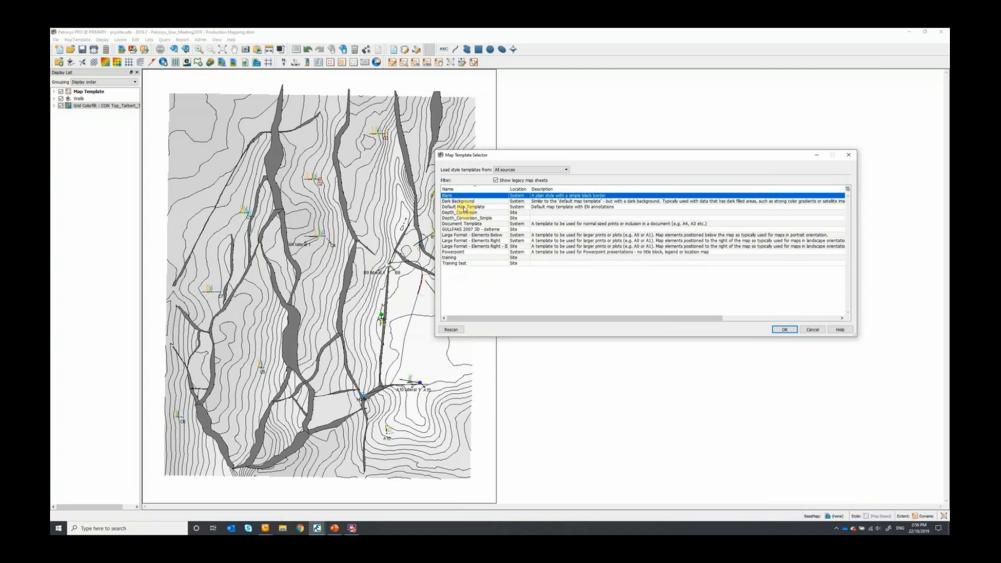
{"action": "double_click", "coordinate": [471, 252]}
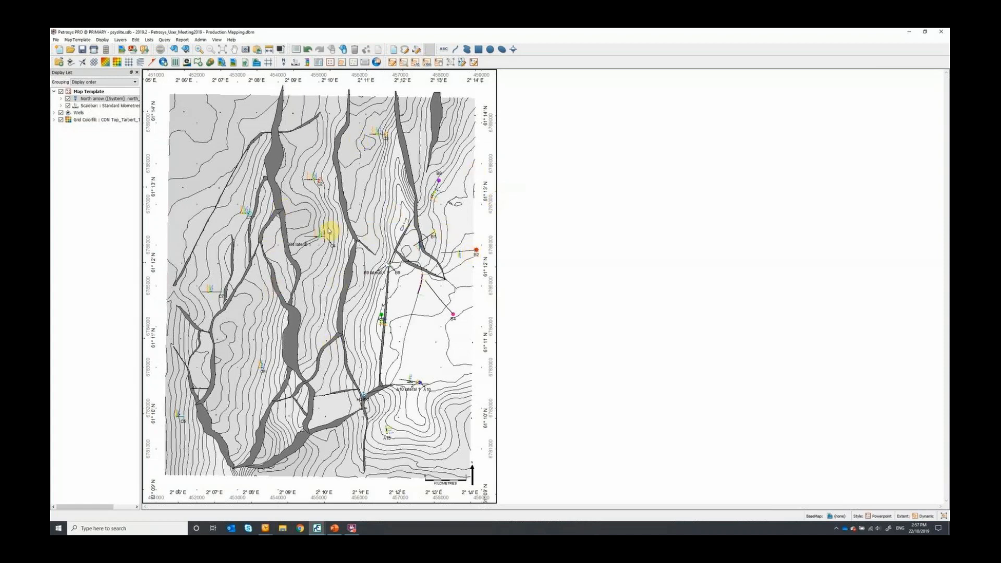
- Inspect wells C1, C2 and C4 over the grid and close the production map without saving its changes
{"action": "scroll", "coordinate": [322, 169], "scroll_direction": "up", "scroll_amount": 3}
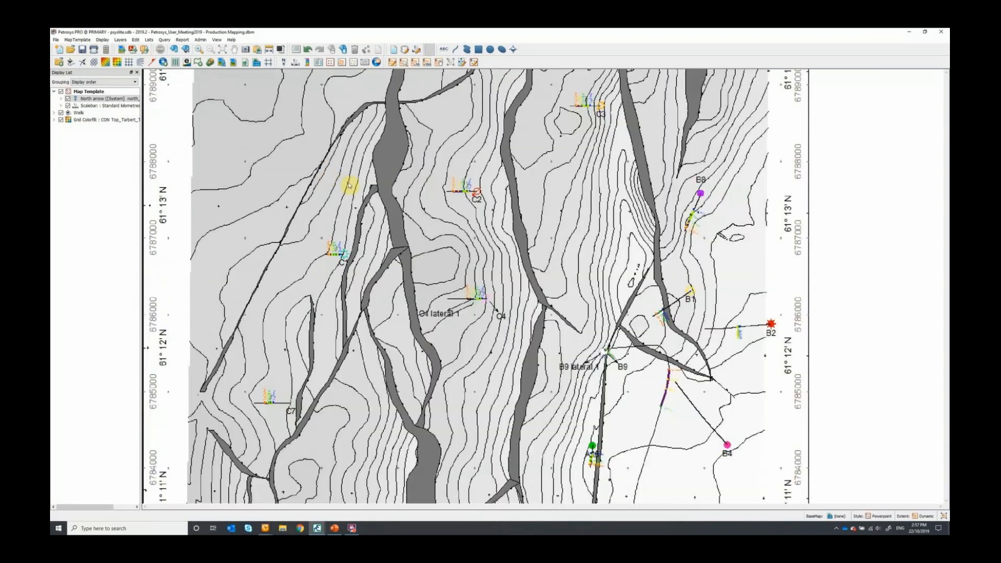
{"action": "scroll", "coordinate": [510, 190], "scroll_direction": "up", "scroll_amount": 3}
{"action": "scroll", "coordinate": [557, 179], "scroll_direction": "up", "scroll_amount": 1}
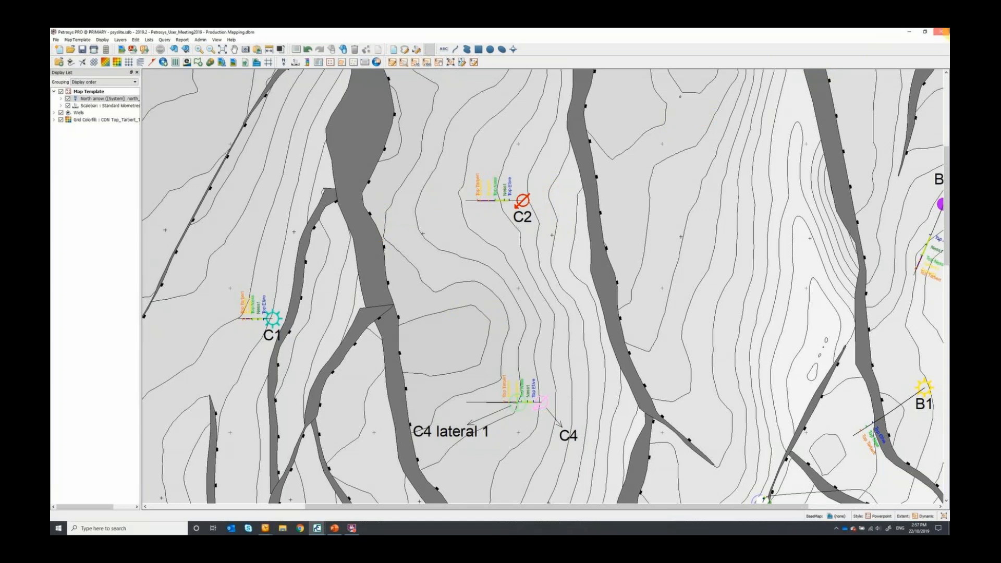
{"action": "left_click", "coordinate": [940, 32]}
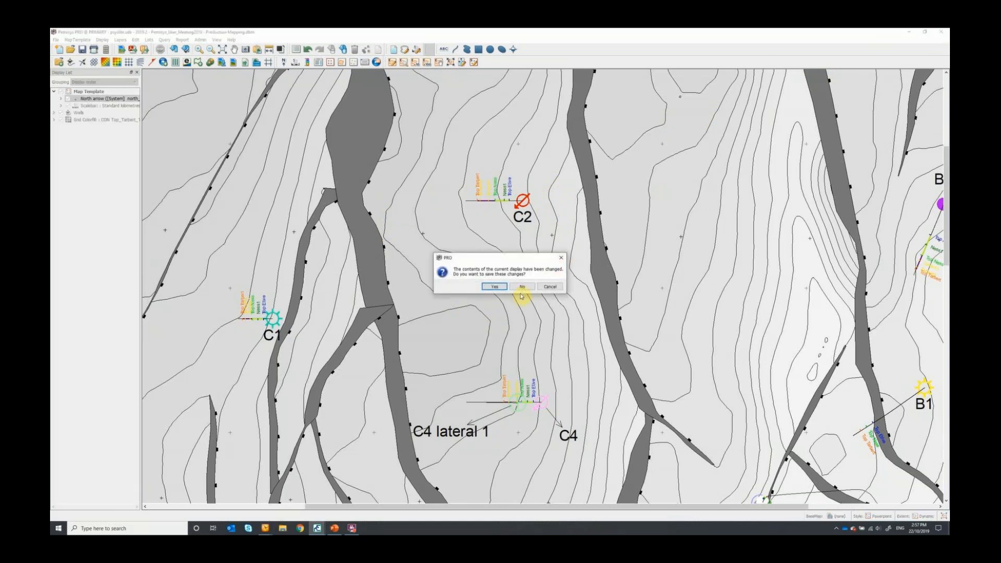
{"action": "left_click", "coordinate": [521, 286]}
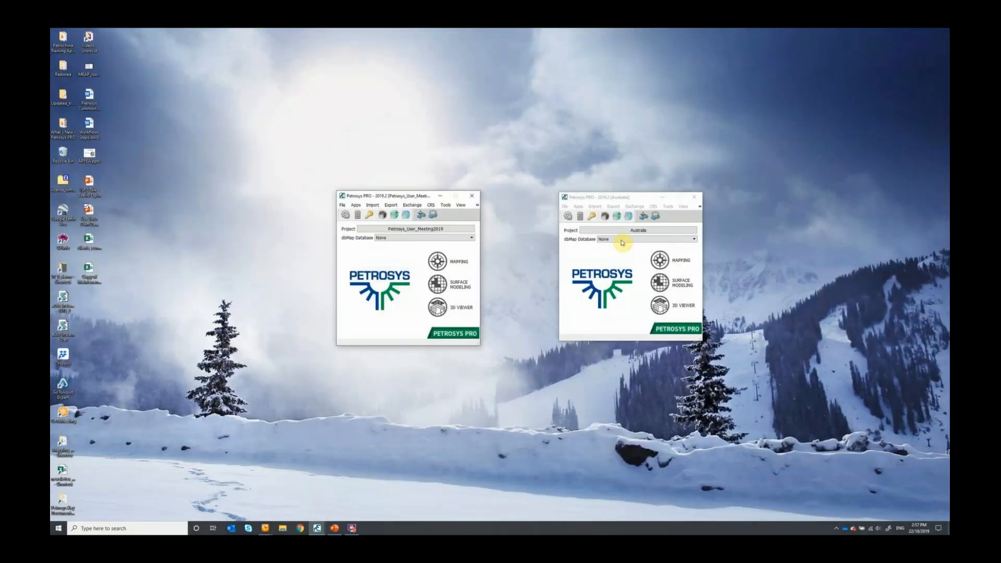
- Start mapping in the Australia project, maximize the map window and open the recent map Bubble Map - WFS.dbm
{"action": "left_click", "coordinate": [681, 261]}
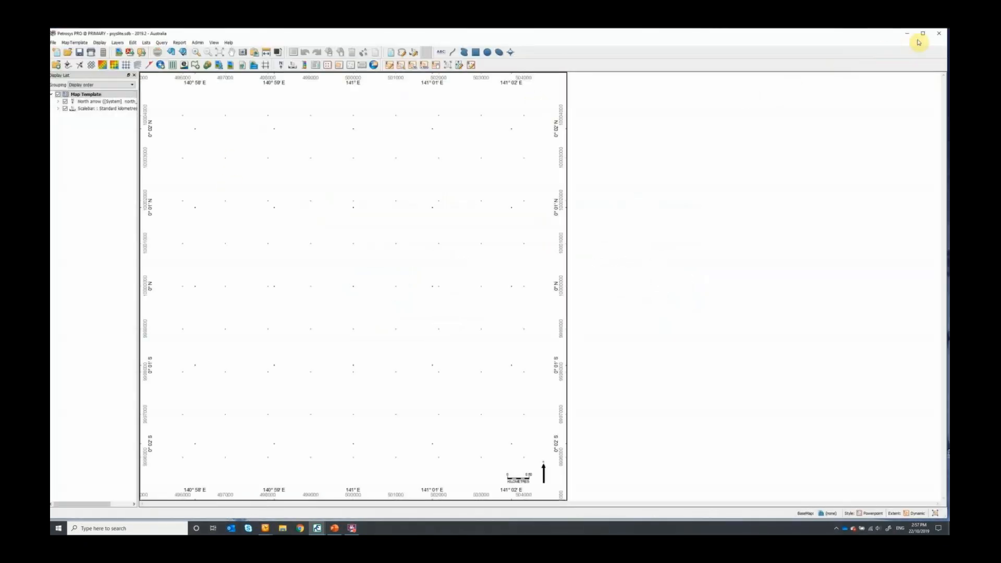
{"action": "left_click", "coordinate": [923, 33]}
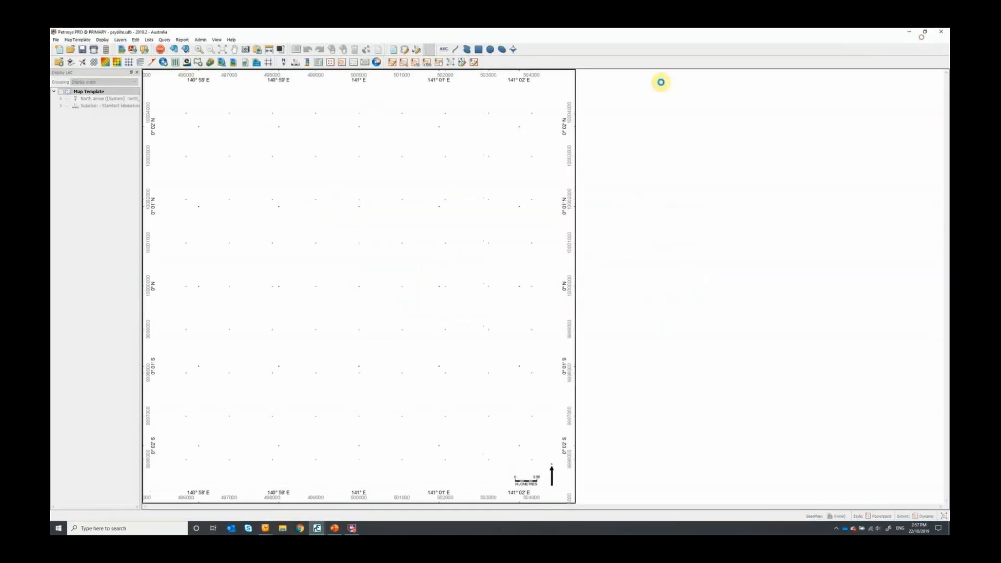
{"action": "left_click", "coordinate": [56, 39]}
{"action": "mouse_move", "coordinate": [64, 68]}
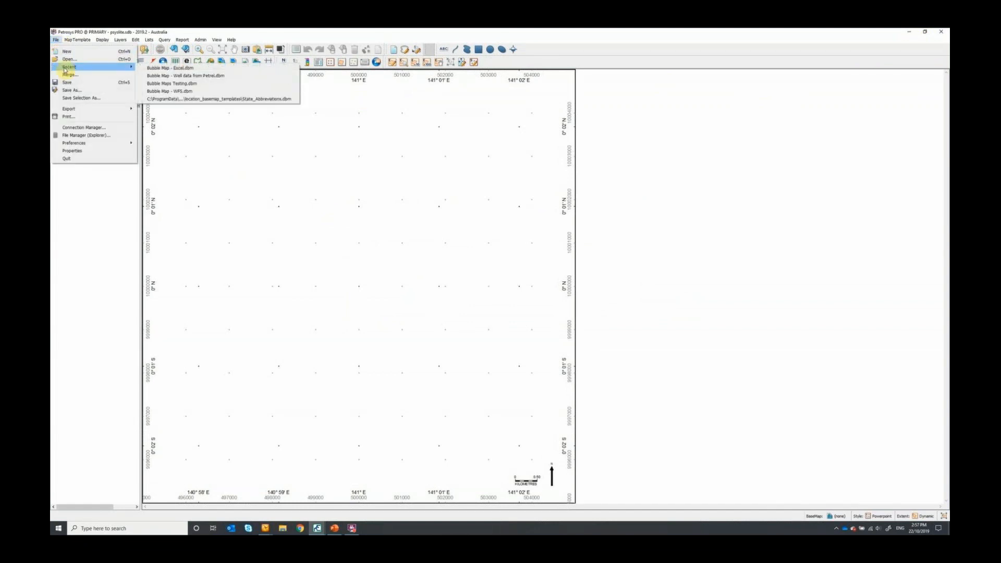
{"action": "left_click", "coordinate": [196, 91]}
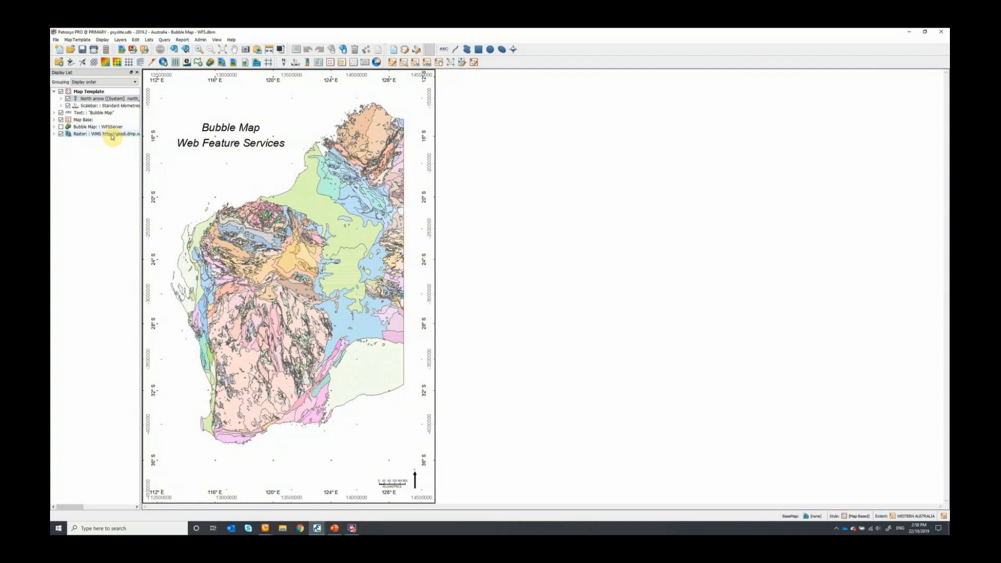
- Review the web map service settings of the WMS raster layer and close them
{"action": "left_click", "coordinate": [112, 135]}
{"action": "double_click", "coordinate": [112, 135]}
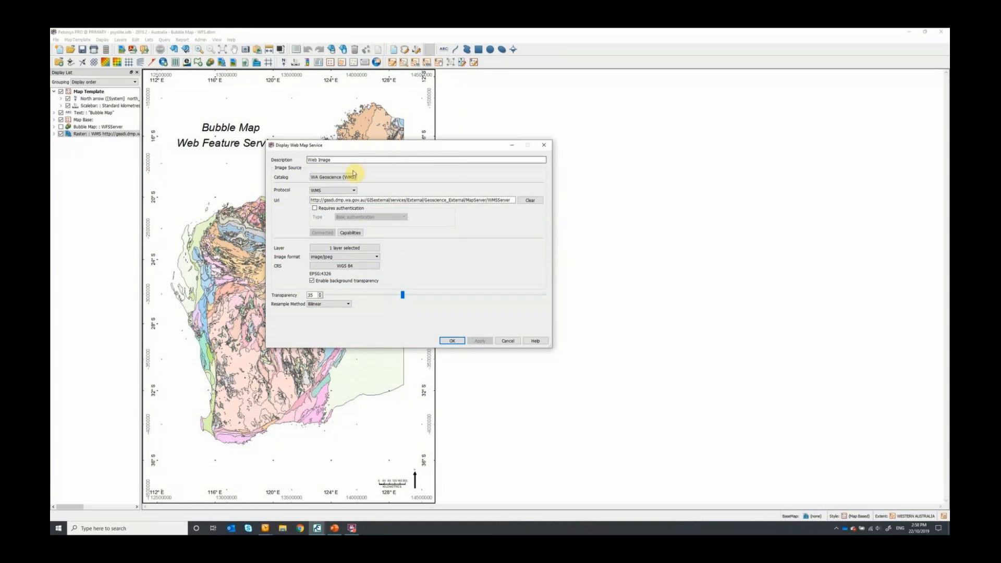
{"action": "left_click", "coordinate": [546, 146]}
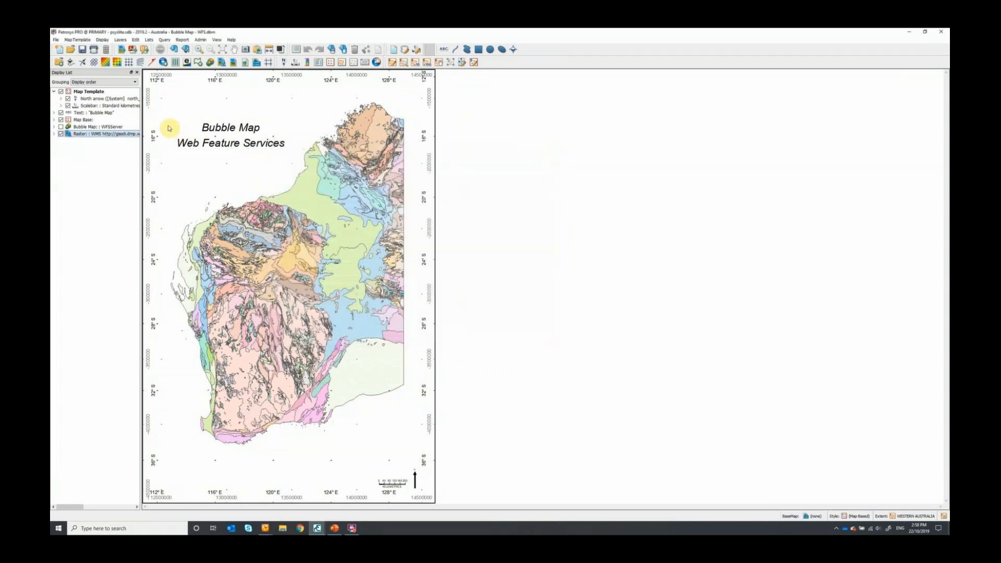
- Open the WFS bubble map layer's settings and review the available data sources and GIS formats
{"action": "left_click", "coordinate": [105, 128]}
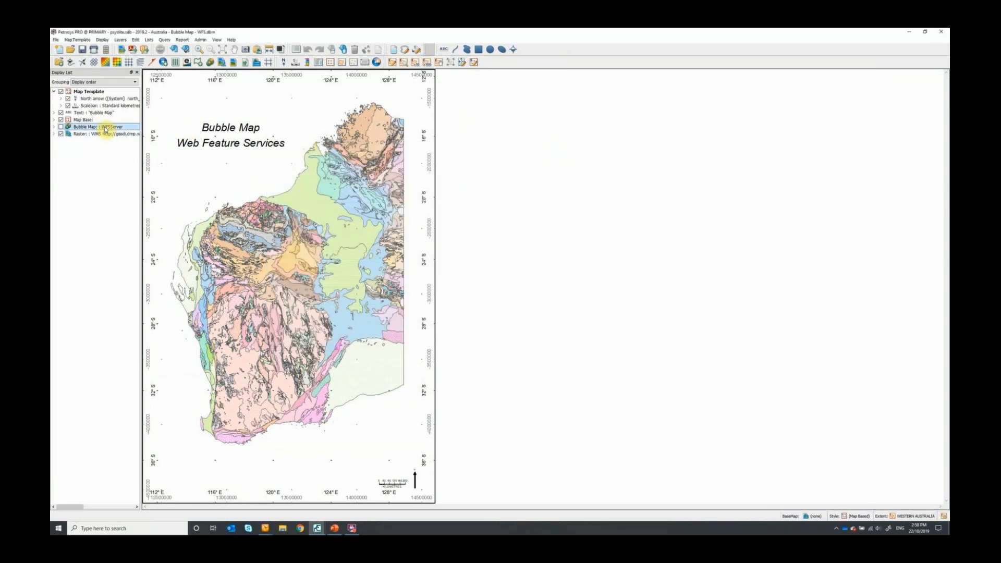
{"action": "double_click", "coordinate": [105, 128]}
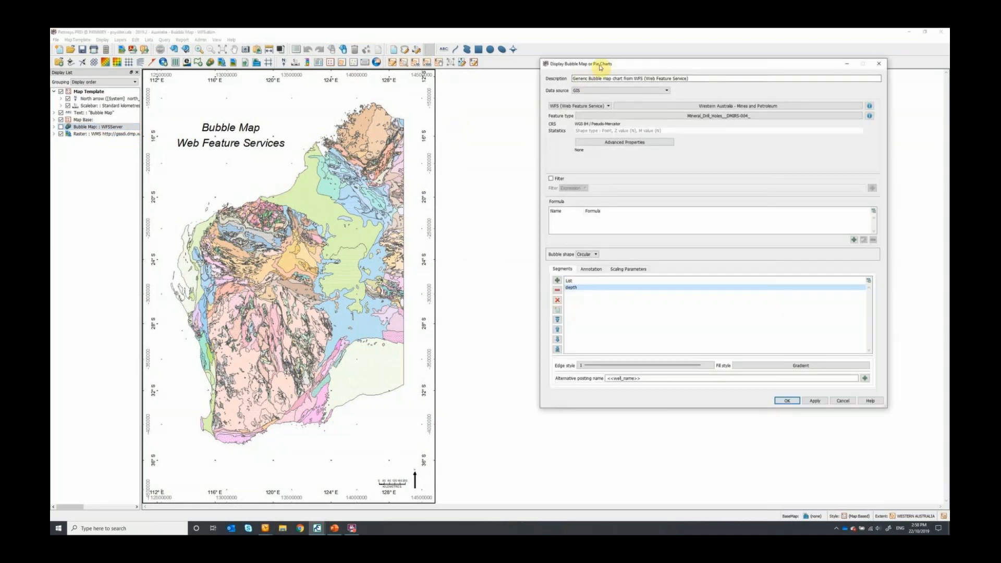
{"action": "left_click_drag", "start_coordinate": [582, 73], "coordinate": [509, 99]}
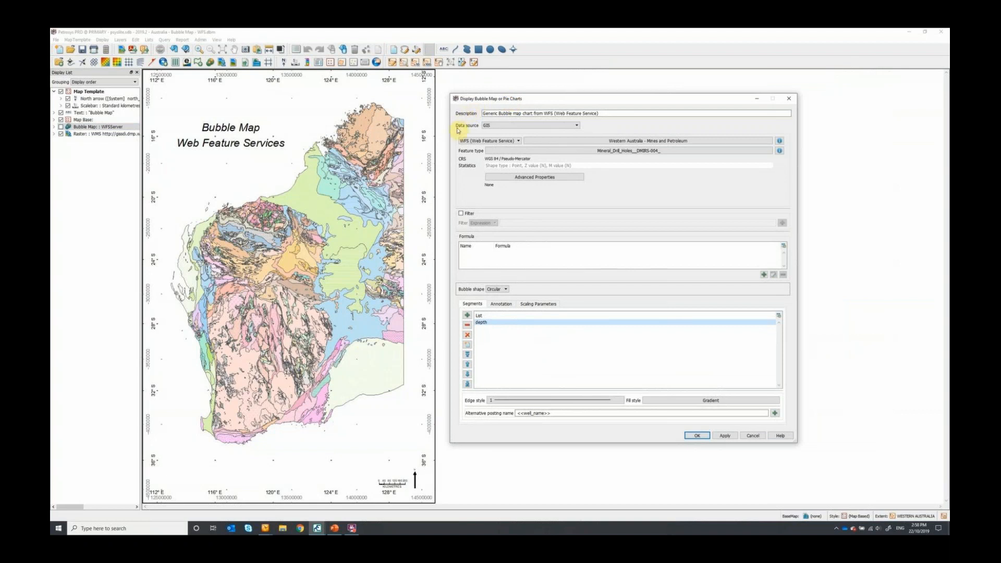
{"action": "left_click", "coordinate": [567, 126]}
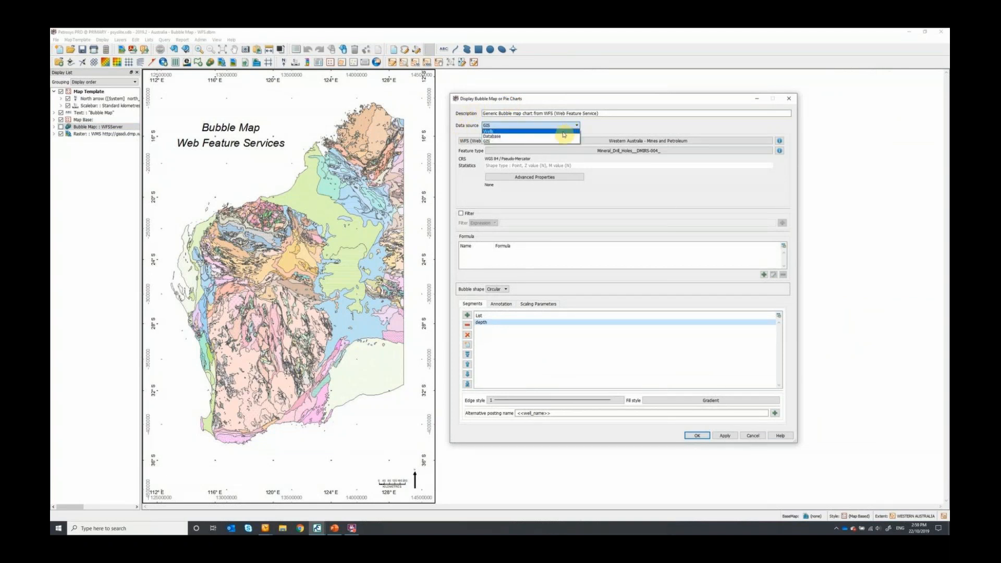
{"action": "left_click", "coordinate": [645, 127]}
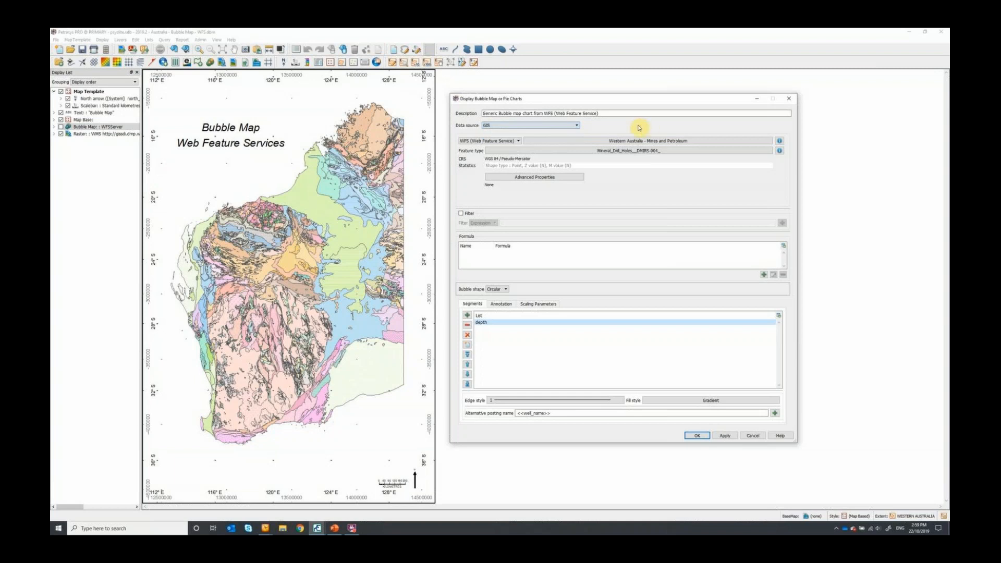
{"action": "left_click", "coordinate": [513, 143]}
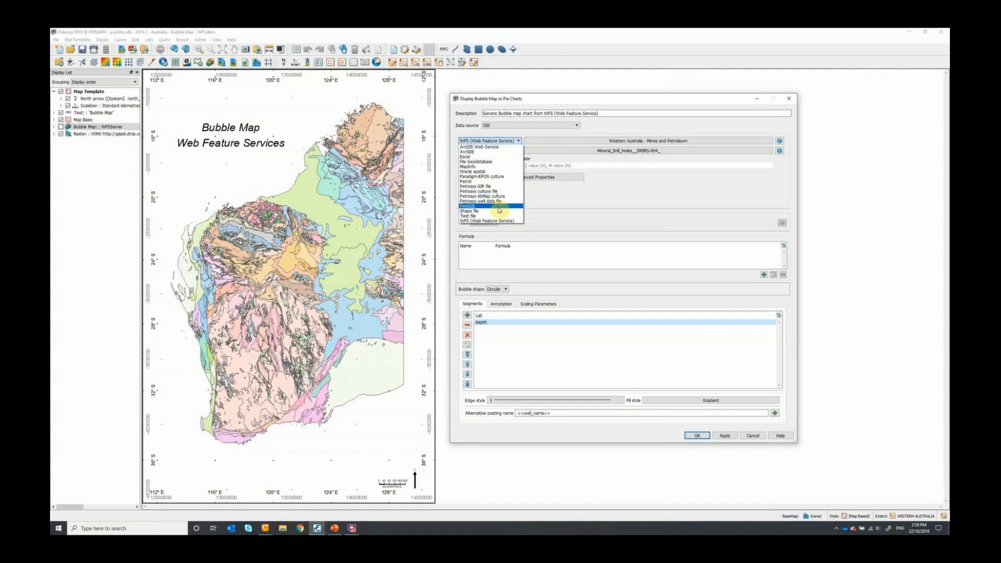
{"action": "left_click", "coordinate": [569, 112]}
- Review the web service catalog and the feature types offered by the Western Australia - Mines and Petroleum service
{"action": "left_click", "coordinate": [622, 143]}
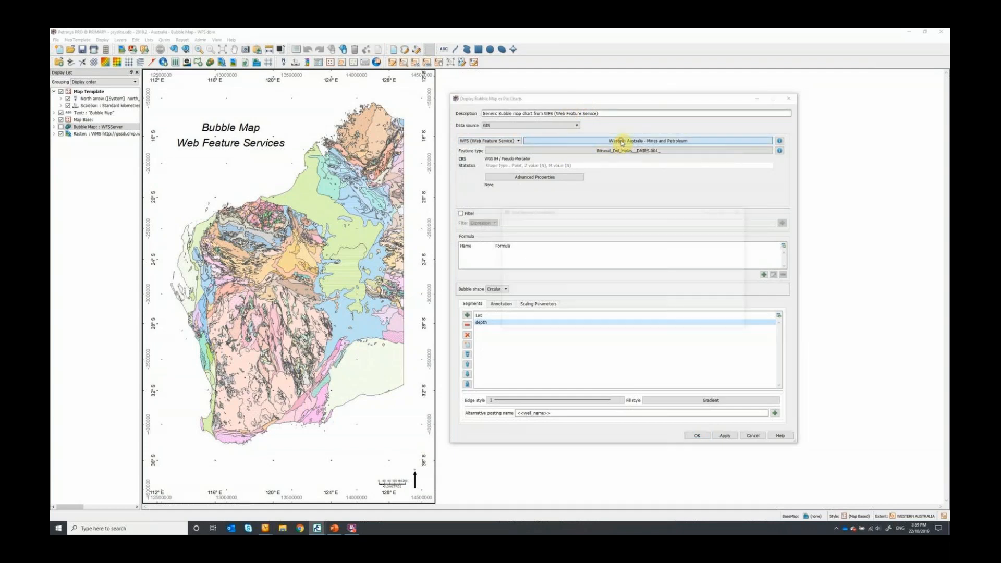
{"action": "left_click", "coordinate": [539, 231]}
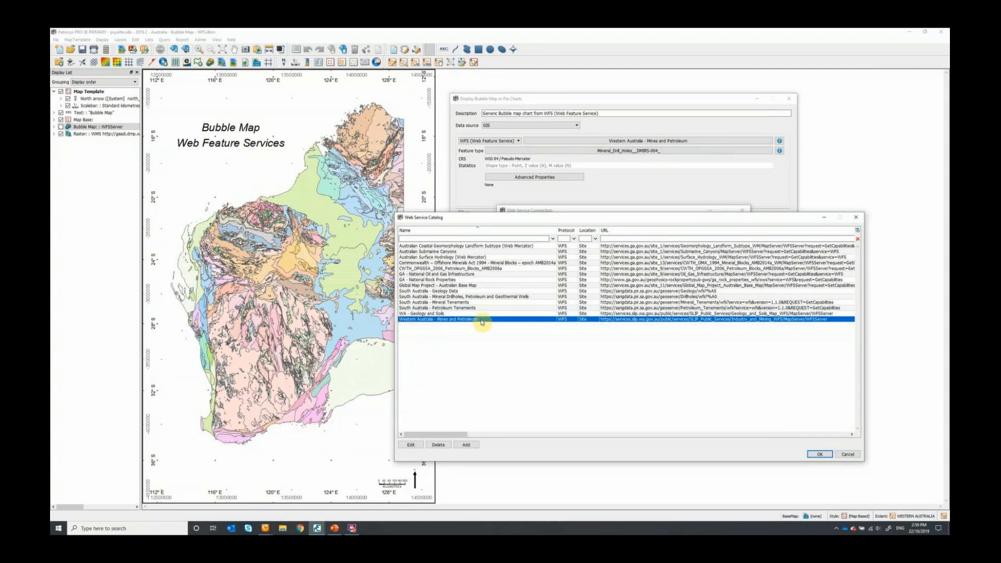
{"action": "left_click", "coordinate": [856, 217]}
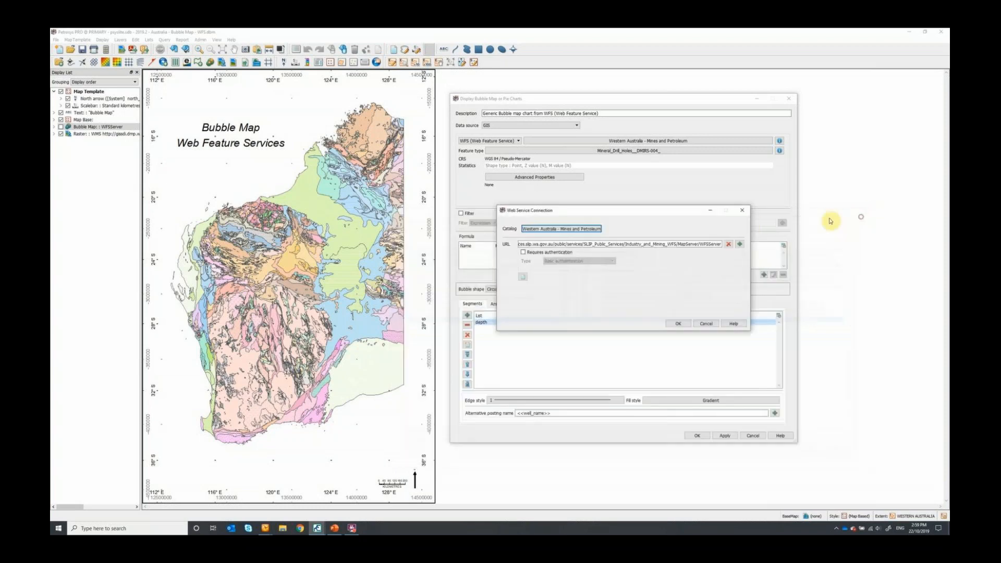
{"action": "left_click", "coordinate": [740, 210]}
{"action": "left_click", "coordinate": [623, 152]}
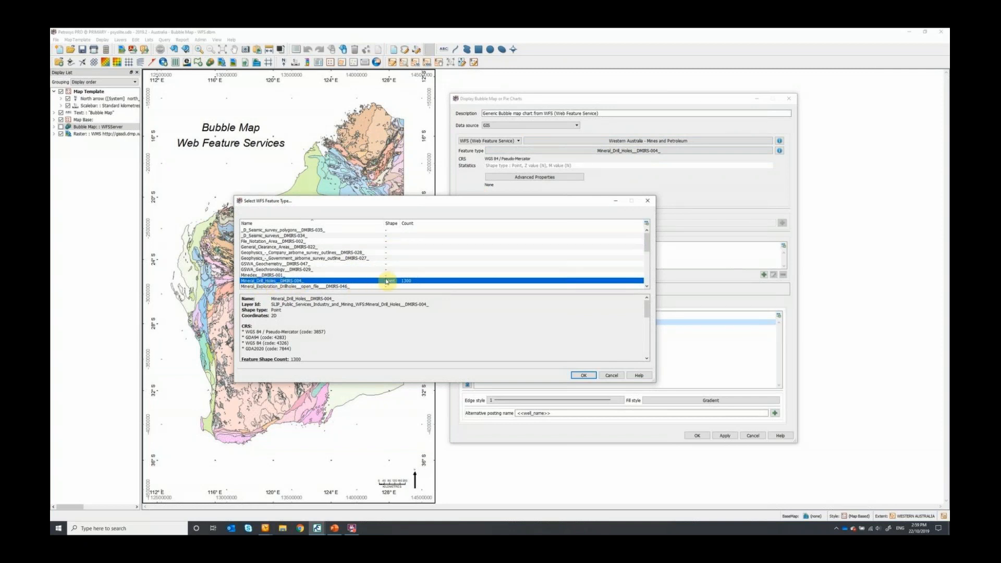
{"action": "left_click", "coordinate": [655, 201]}
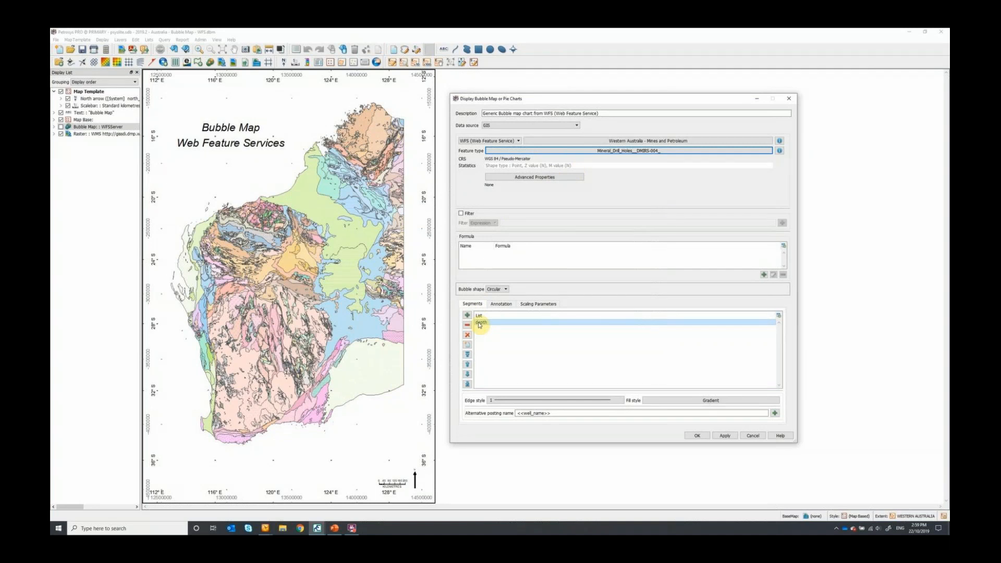
- Review the attributes available for bubble segments, the gradient fill style and the annotation settings
{"action": "left_click", "coordinate": [467, 315]}
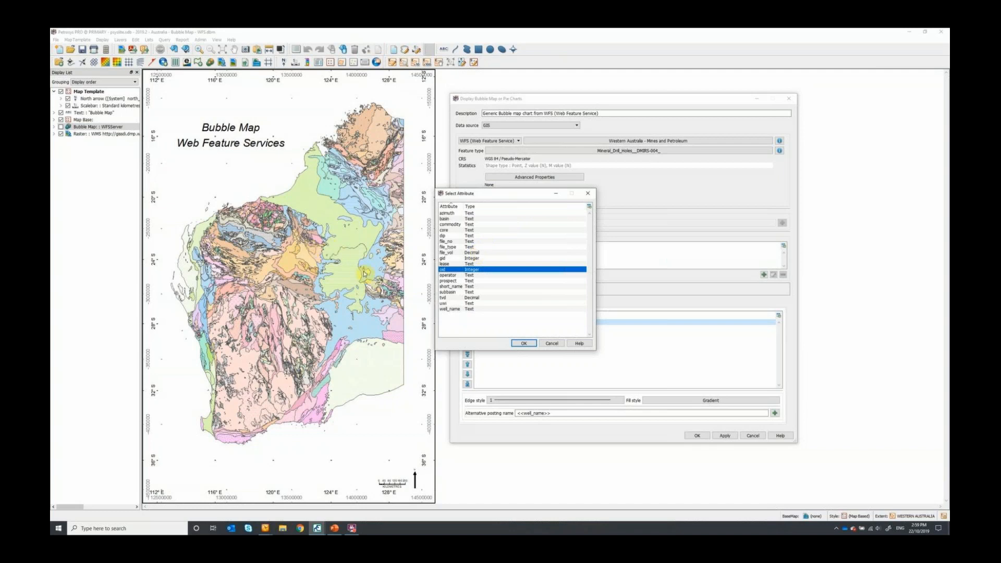
{"action": "left_click", "coordinate": [551, 344]}
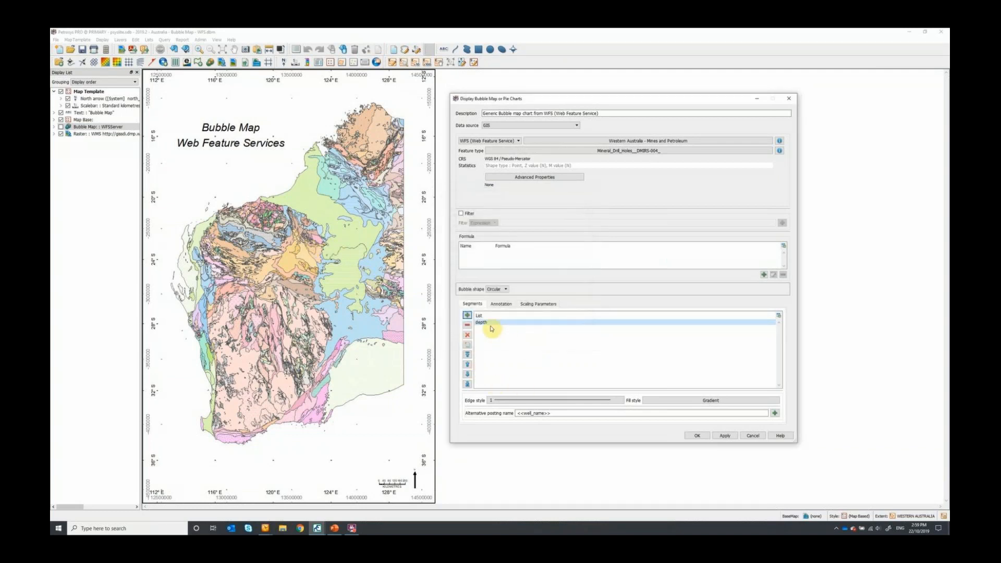
{"action": "left_click", "coordinate": [709, 402]}
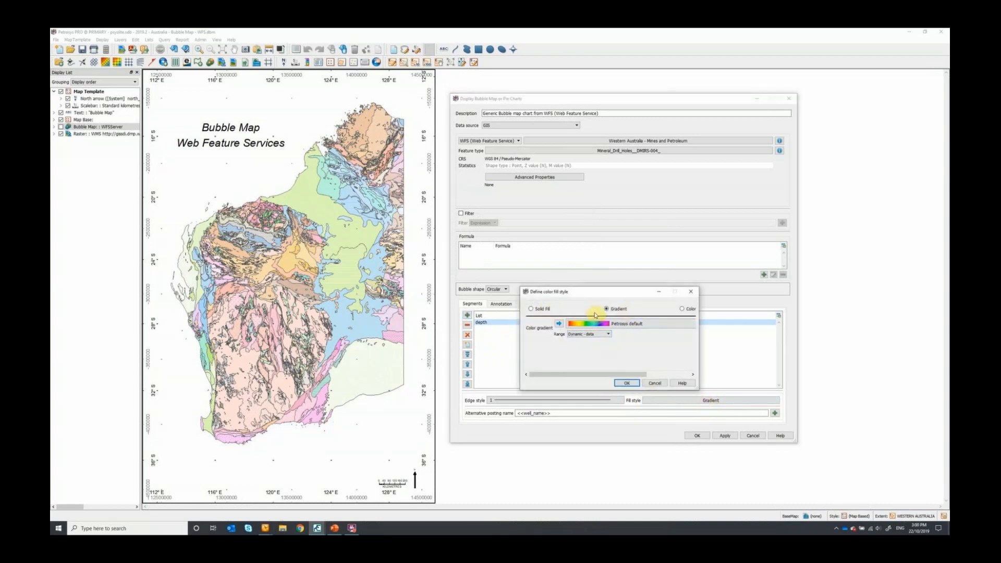
{"action": "left_click", "coordinate": [693, 295]}
{"action": "left_click", "coordinate": [503, 306]}
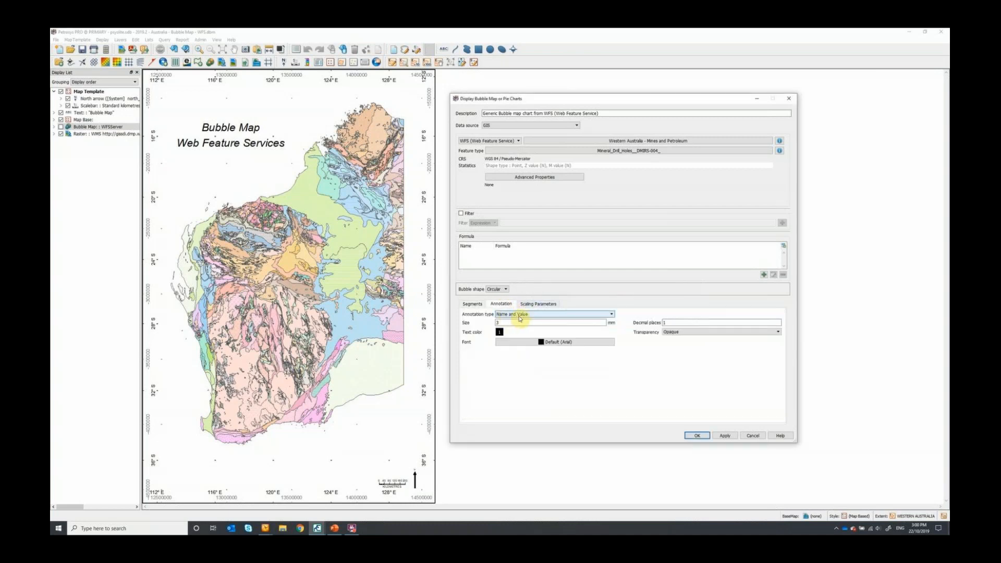
- Review the annotation types, segments and scaling parameters of the WFS bubble map, and accept its settings
{"action": "left_click", "coordinate": [519, 316]}
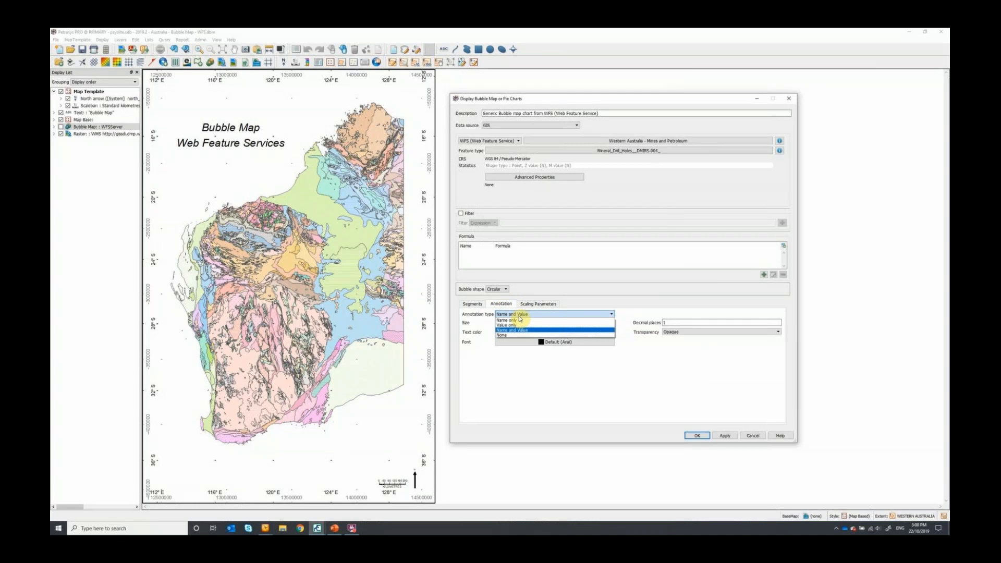
{"action": "left_click", "coordinate": [519, 315]}
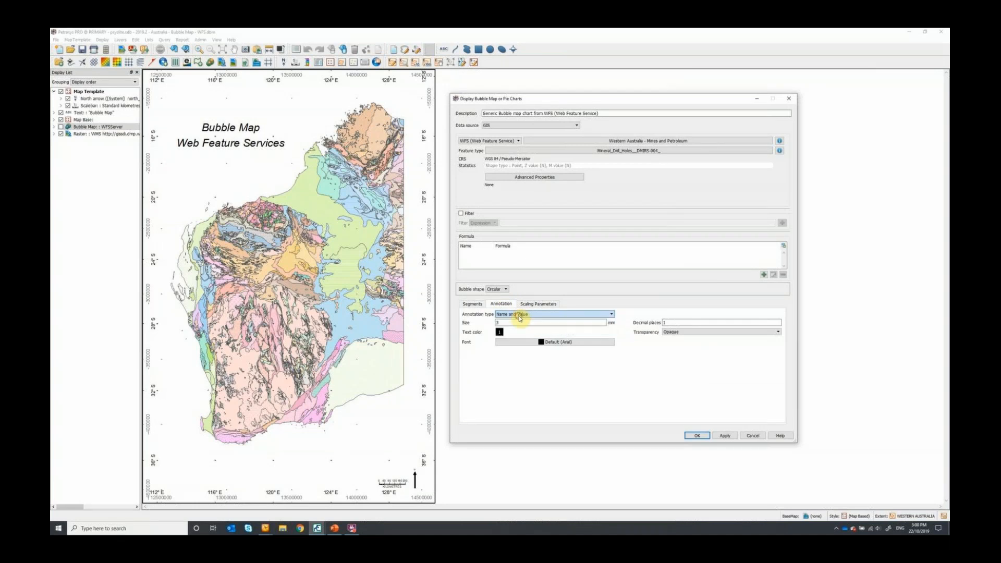
{"action": "left_click", "coordinate": [473, 304]}
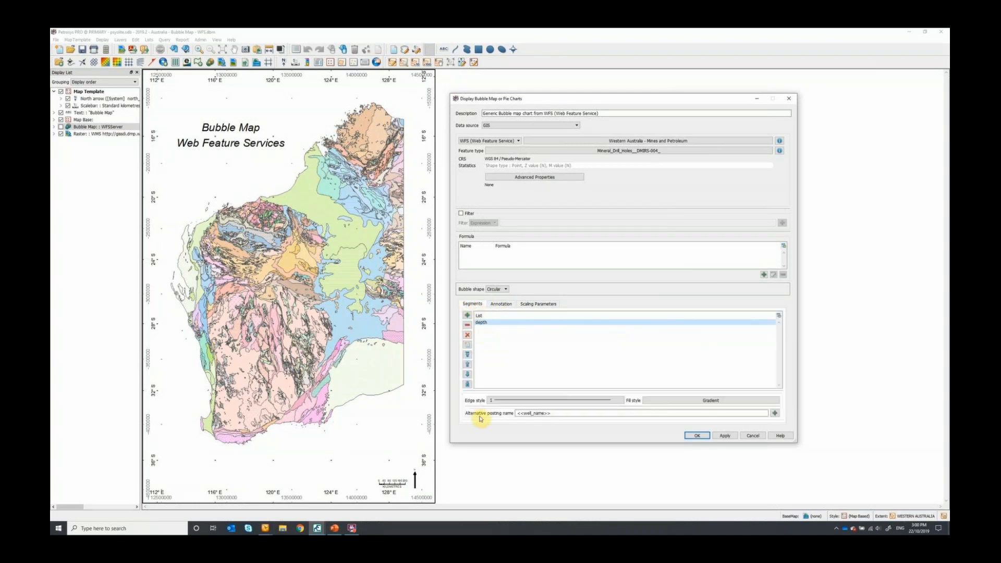
{"action": "left_click", "coordinate": [542, 305]}
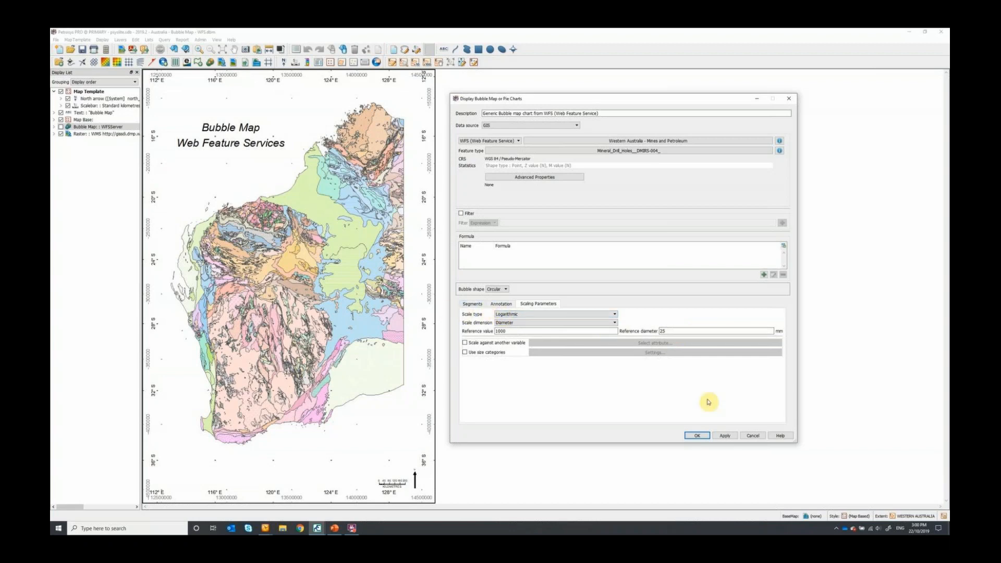
{"action": "left_click", "coordinate": [697, 436]}
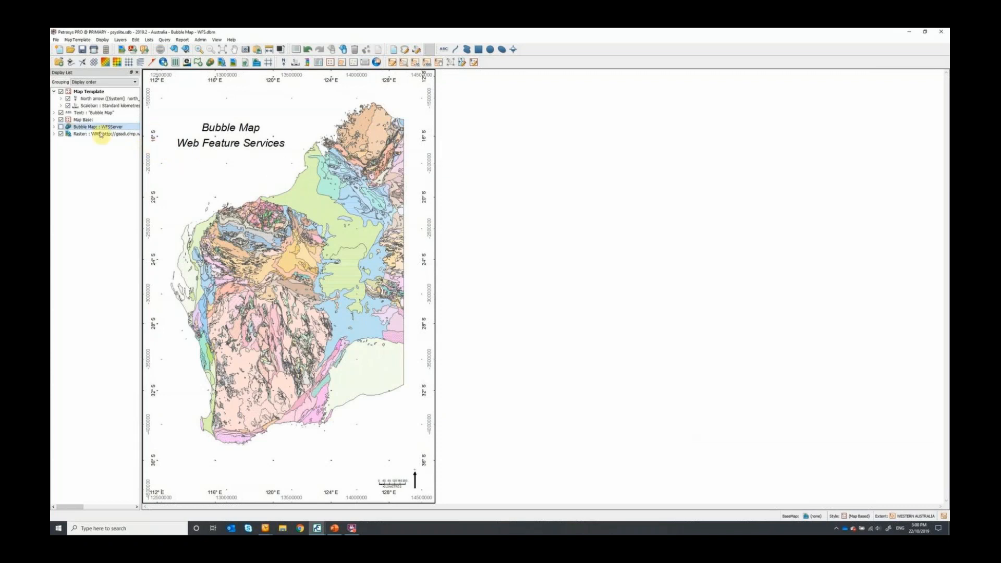
- Display the WFS bubble map layer and inspect the drill hole bubbles and labels in the northwest of Western Australia
{"action": "left_click", "coordinate": [60, 127]}
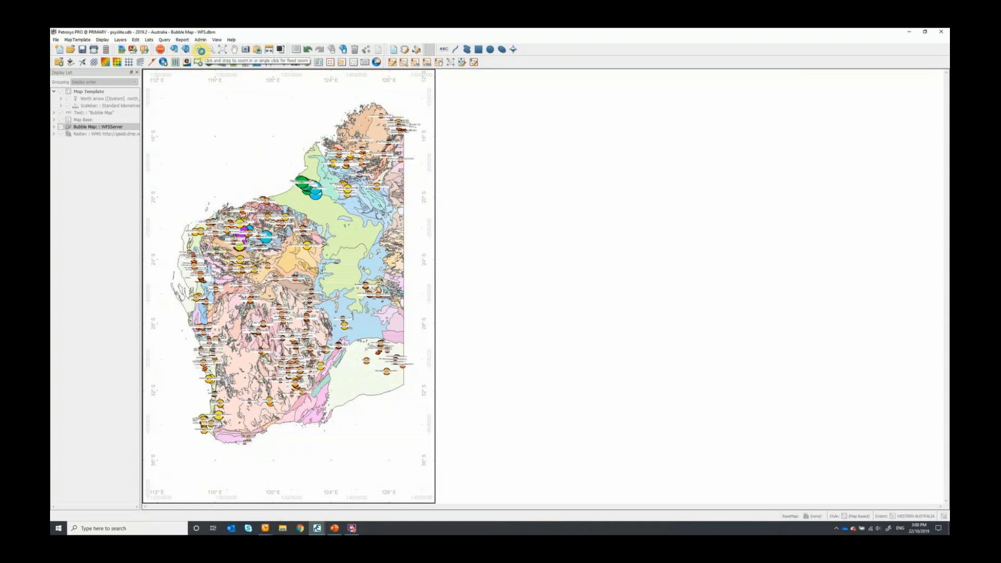
{"action": "left_click", "coordinate": [199, 49]}
{"action": "left_click_drag", "start_coordinate": [204, 202], "coordinate": [271, 253]}
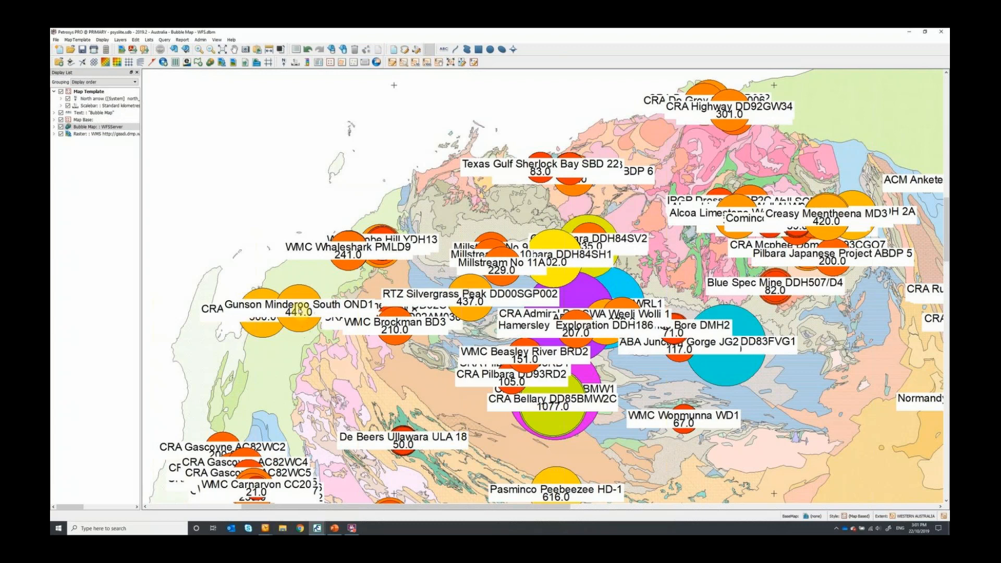
{"action": "scroll", "coordinate": [581, 284], "scroll_direction": "down", "scroll_amount": 6}
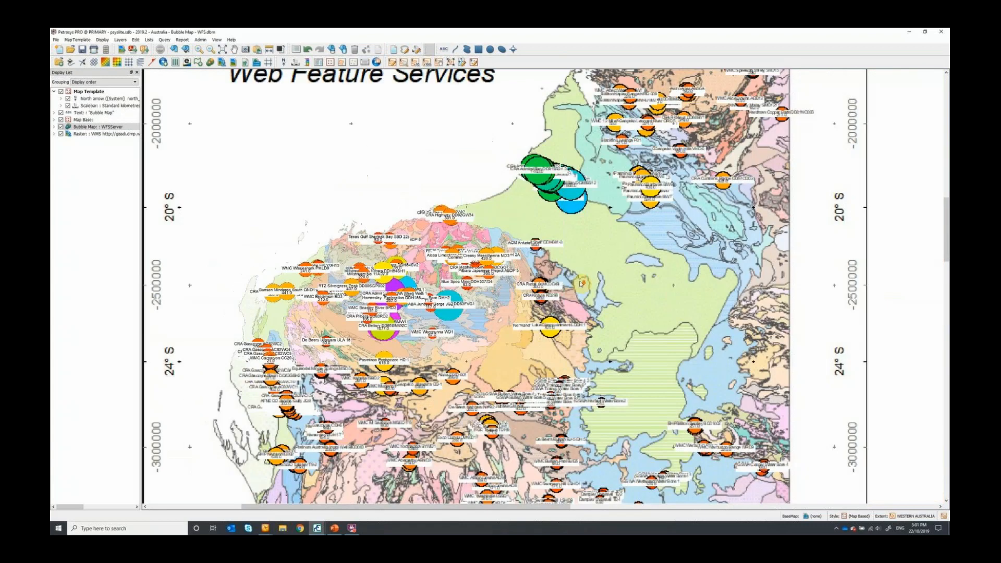
{"action": "scroll", "coordinate": [447, 265], "scroll_direction": "down", "scroll_amount": 2}
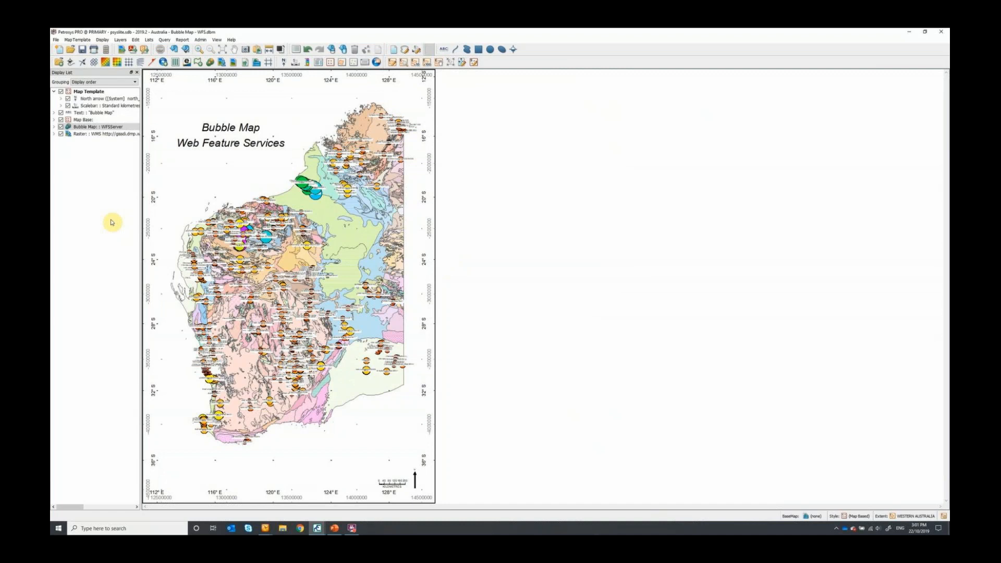
- Open the recent map file Bubble Map - Well data from Petrel.dbm, dismissing the prompt about the current map
{"action": "left_click", "coordinate": [57, 40]}
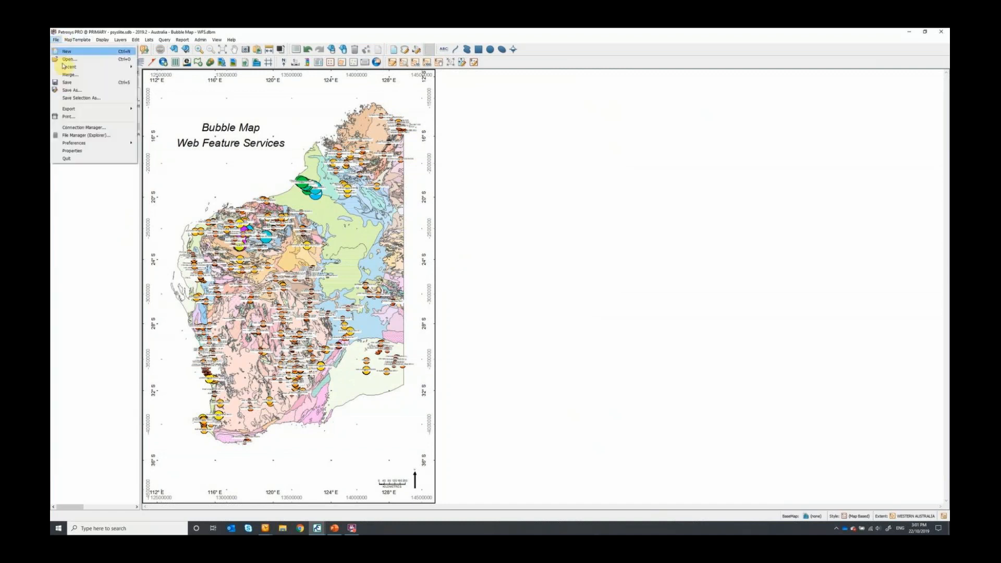
{"action": "mouse_move", "coordinate": [67, 66]}
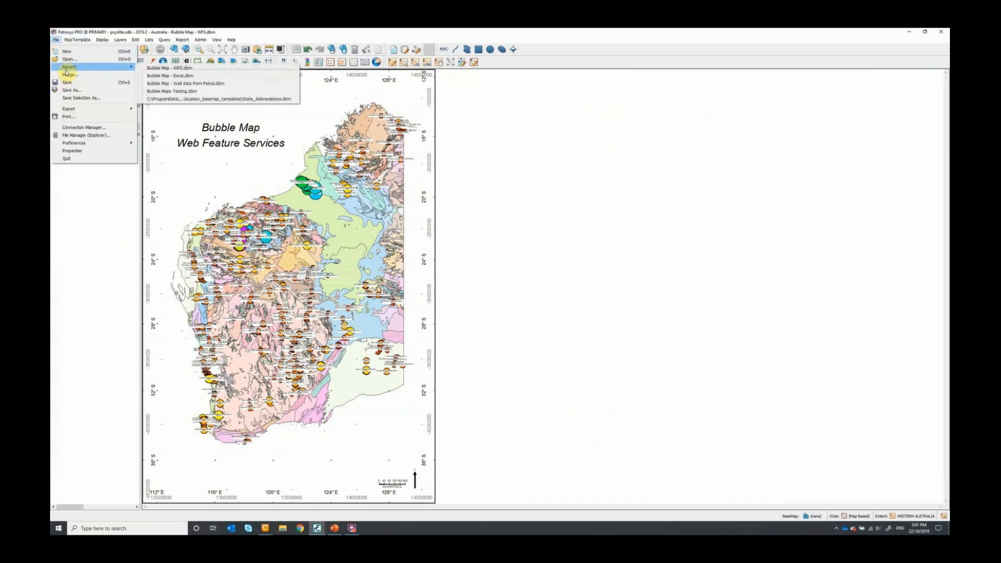
{"action": "left_click", "coordinate": [209, 84]}
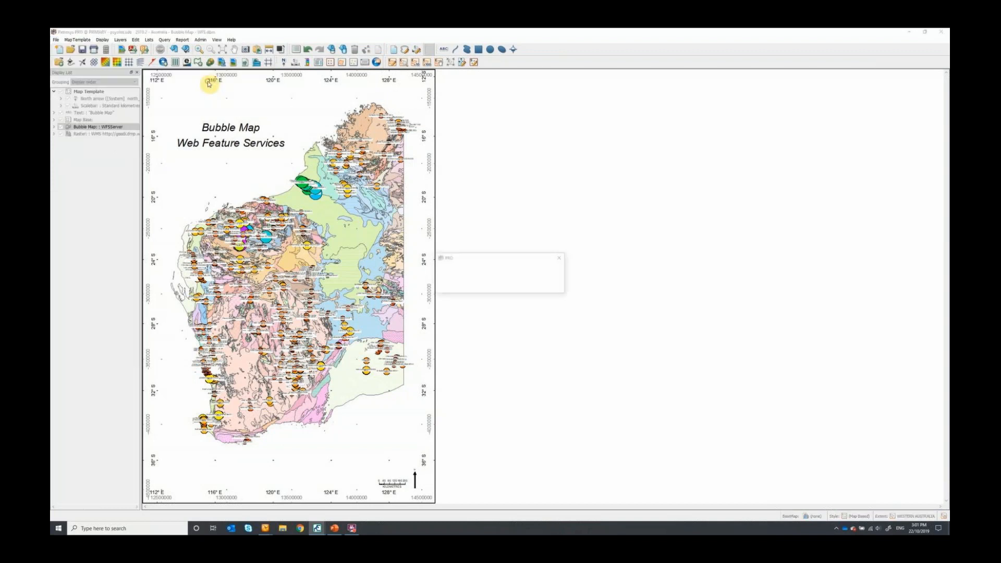
{"action": "left_click", "coordinate": [517, 286]}
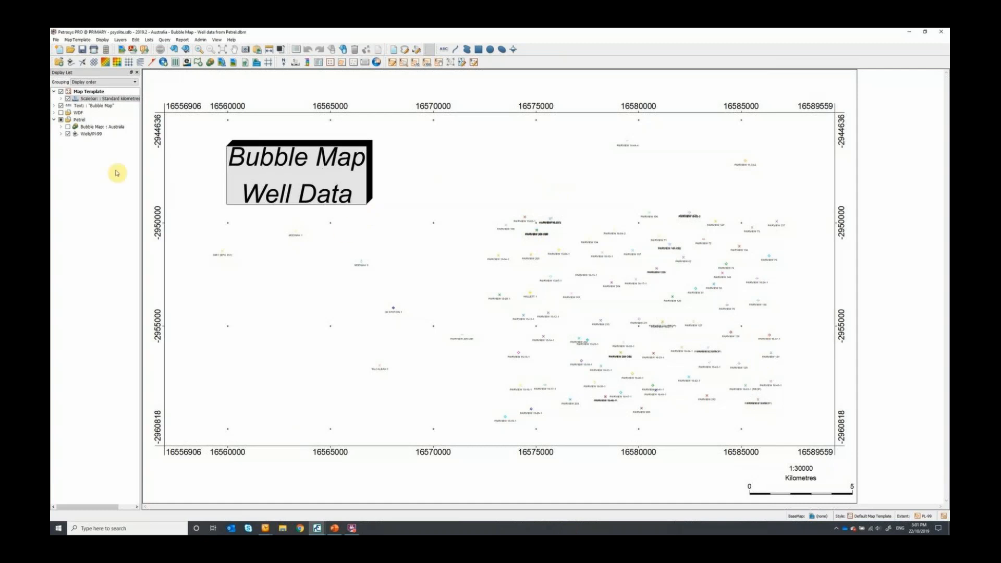
- Review the bottom hole symbol colour options and well annotation of the Petrel wells layer, and close its settings
{"action": "left_click", "coordinate": [88, 134]}
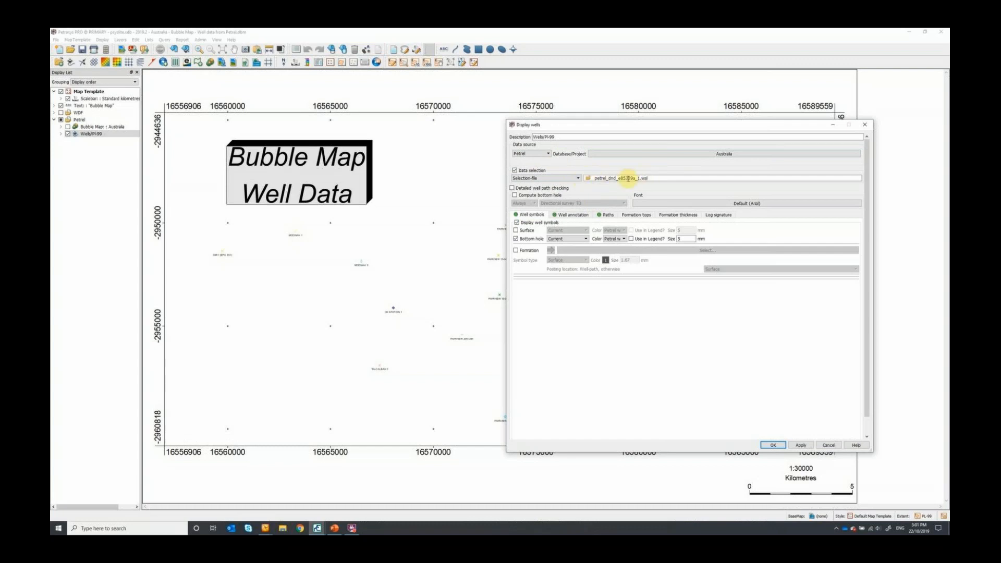
{"action": "left_click", "coordinate": [616, 240]}
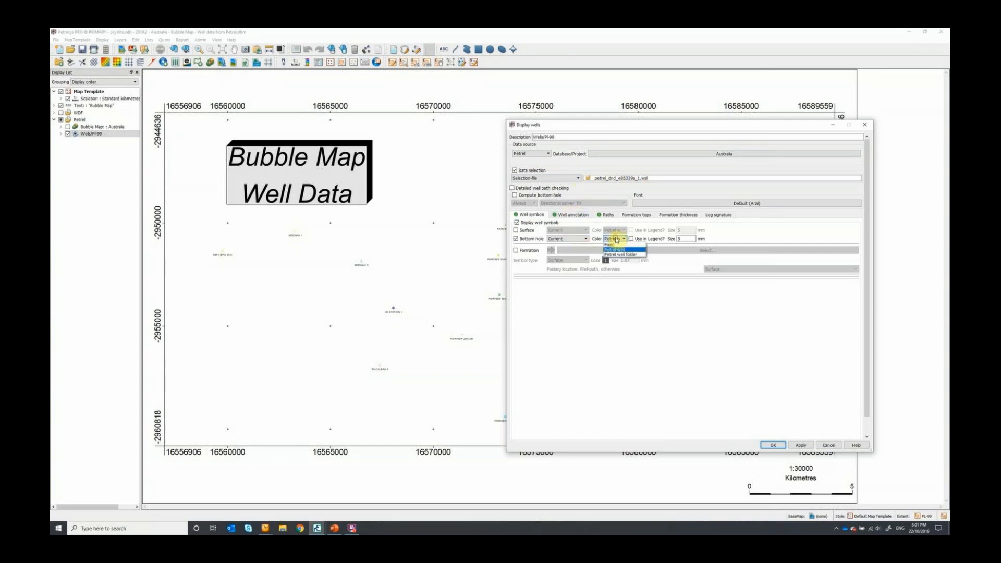
{"action": "left_click", "coordinate": [617, 240]}
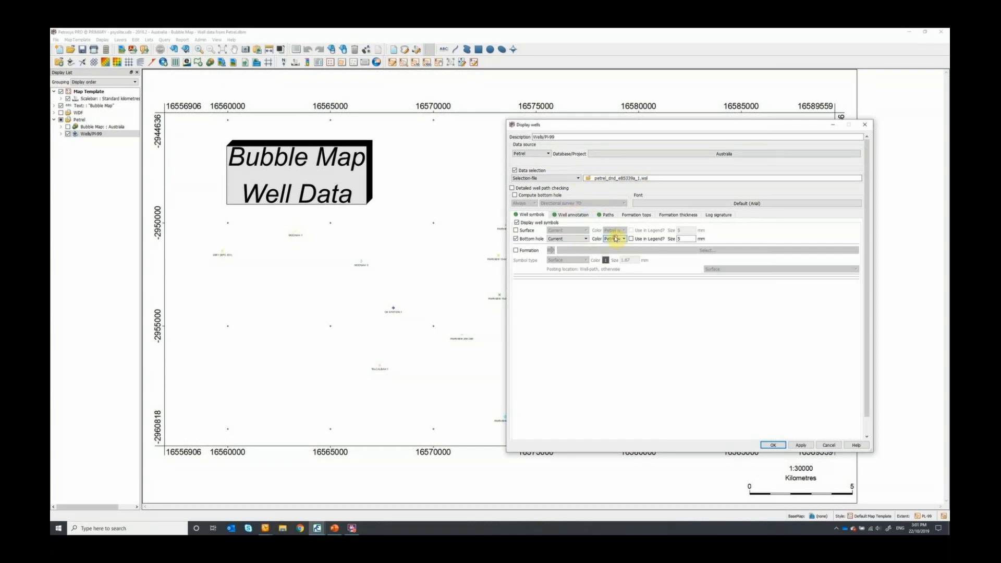
{"action": "left_click", "coordinate": [571, 214]}
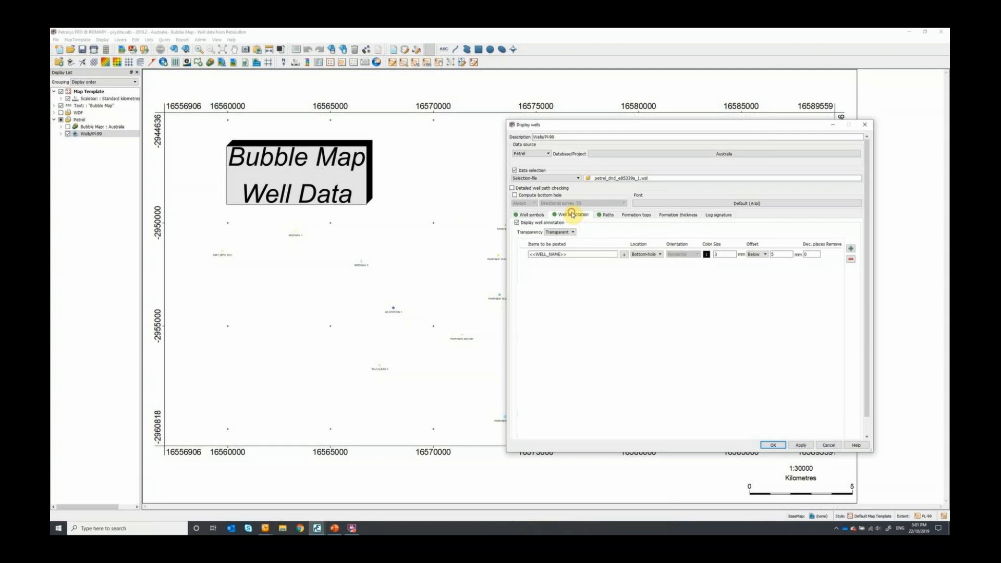
{"action": "left_click", "coordinate": [864, 125]}
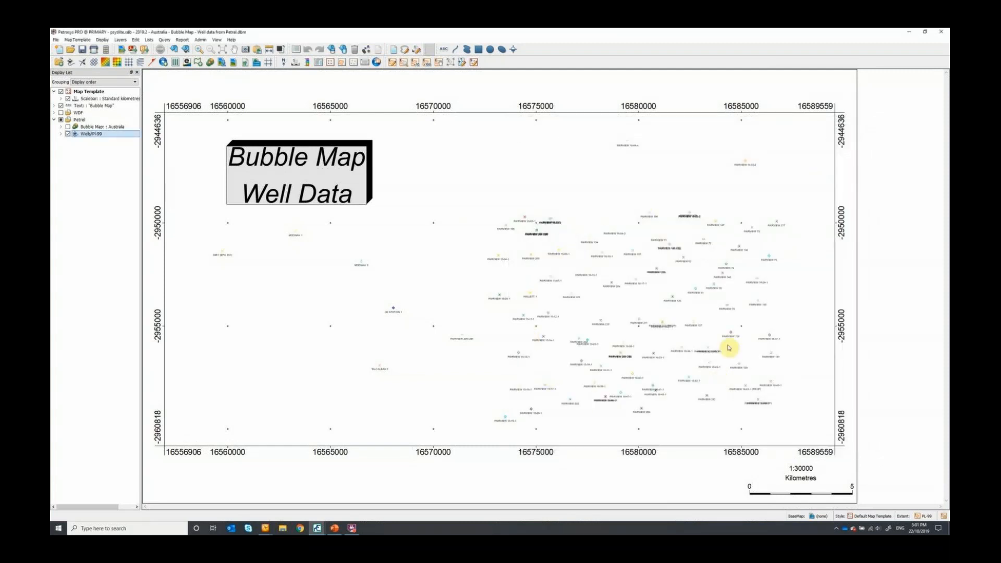
- Open the Petrel bubble map layer's settings and review the available well data sources
{"action": "left_click", "coordinate": [96, 127]}
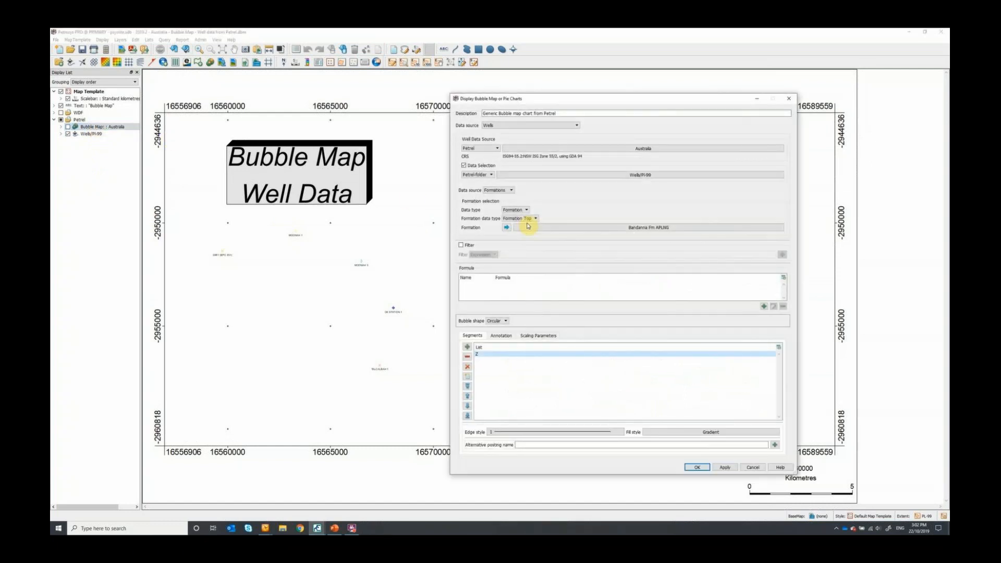
{"action": "left_click_drag", "start_coordinate": [579, 100], "coordinate": [581, 79]}
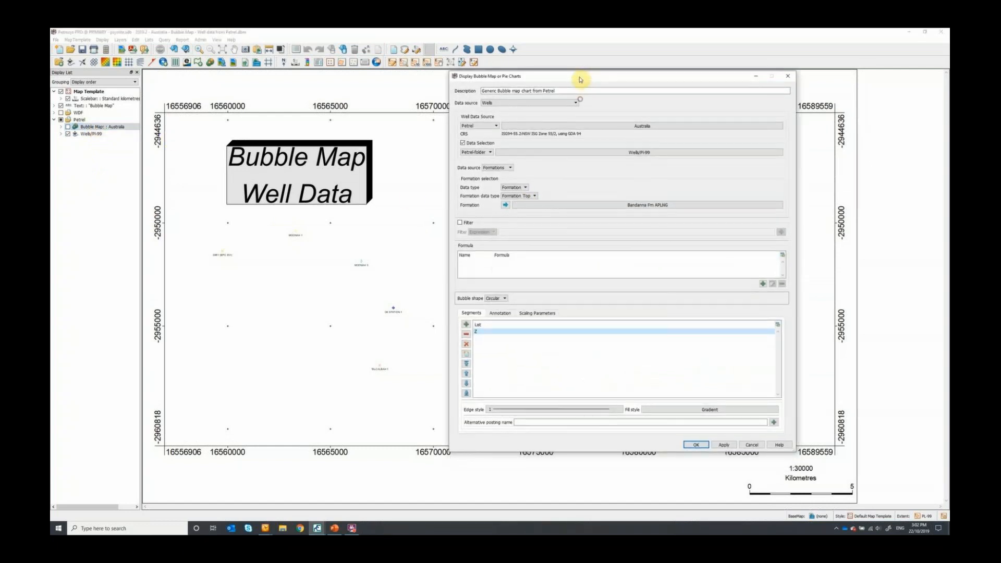
{"action": "left_click", "coordinate": [509, 100]}
{"action": "left_click", "coordinate": [510, 101]}
{"action": "left_click", "coordinate": [470, 125]}
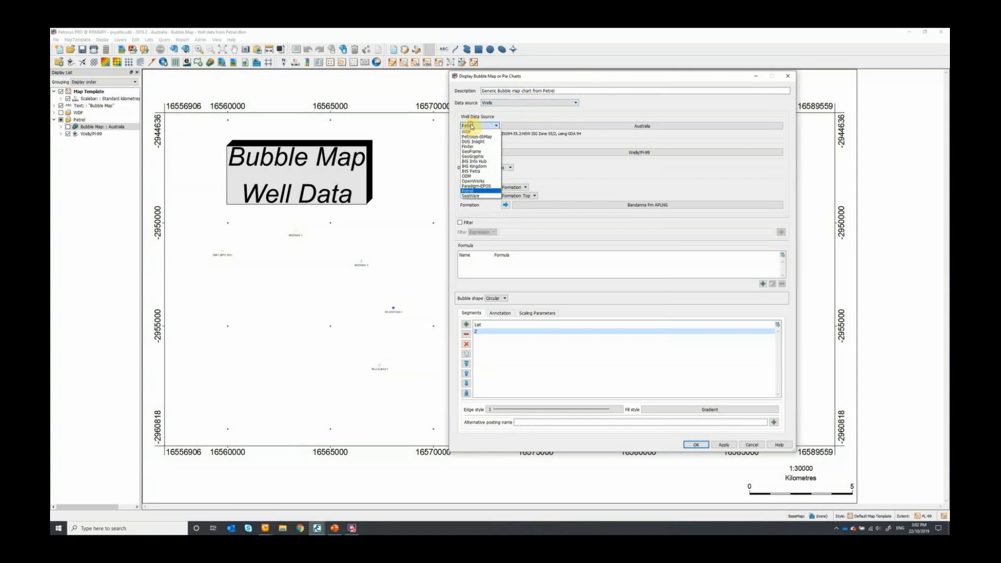
{"action": "left_click", "coordinate": [471, 126]}
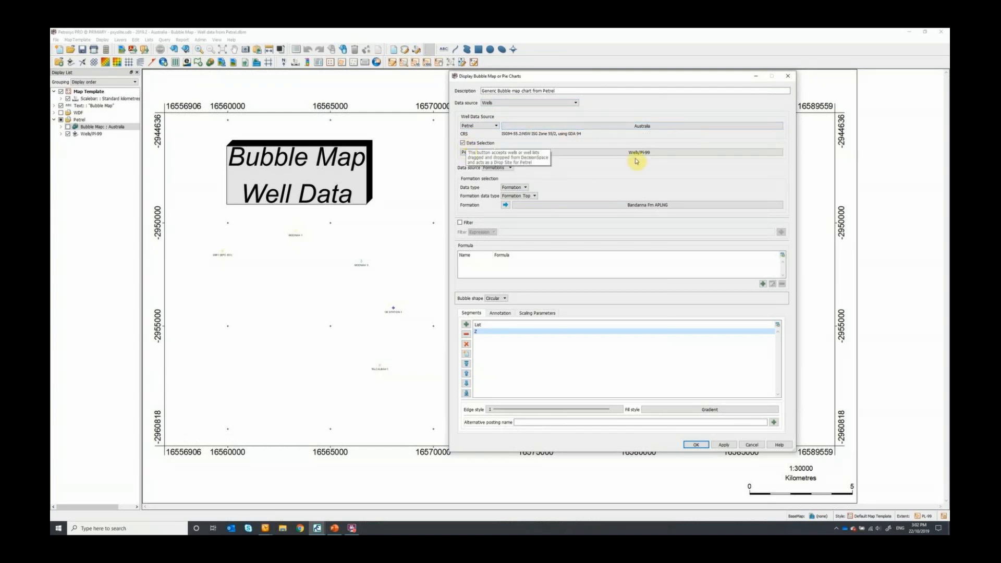
- Review the well header, zone and formation data source options and the formations available for the Petrel bubble map
{"action": "left_click", "coordinate": [497, 167]}
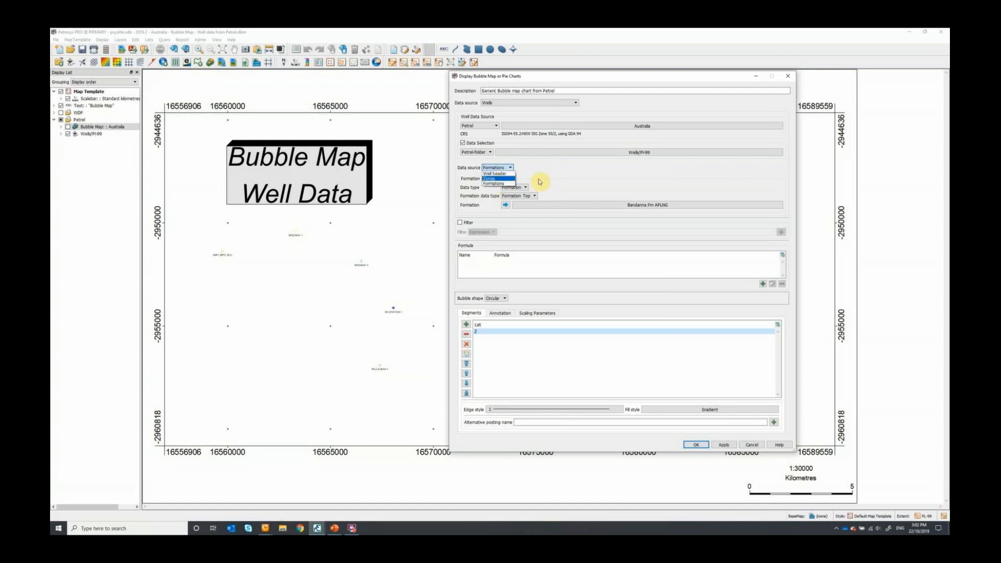
{"action": "left_click", "coordinate": [539, 181]}
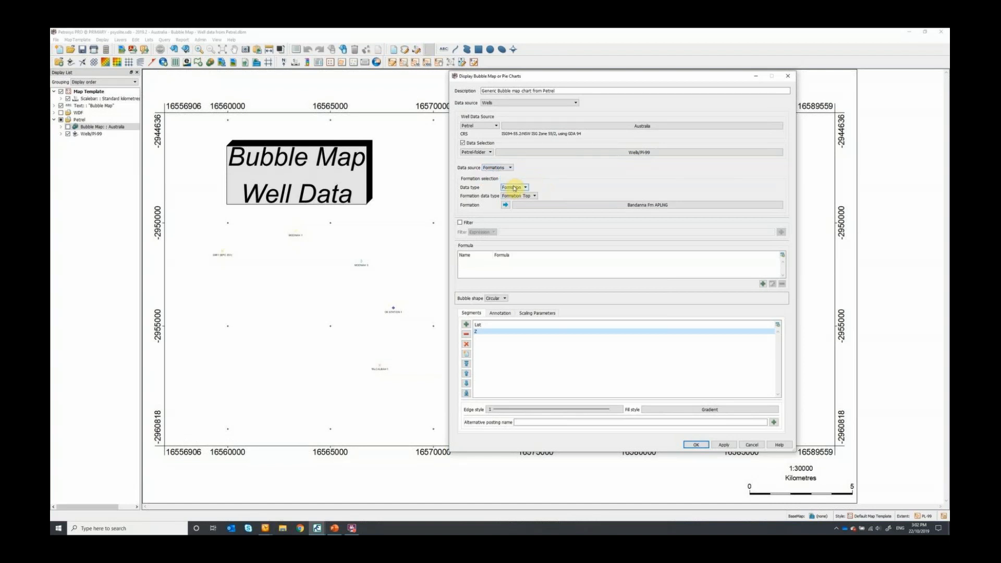
{"action": "left_click", "coordinate": [644, 205]}
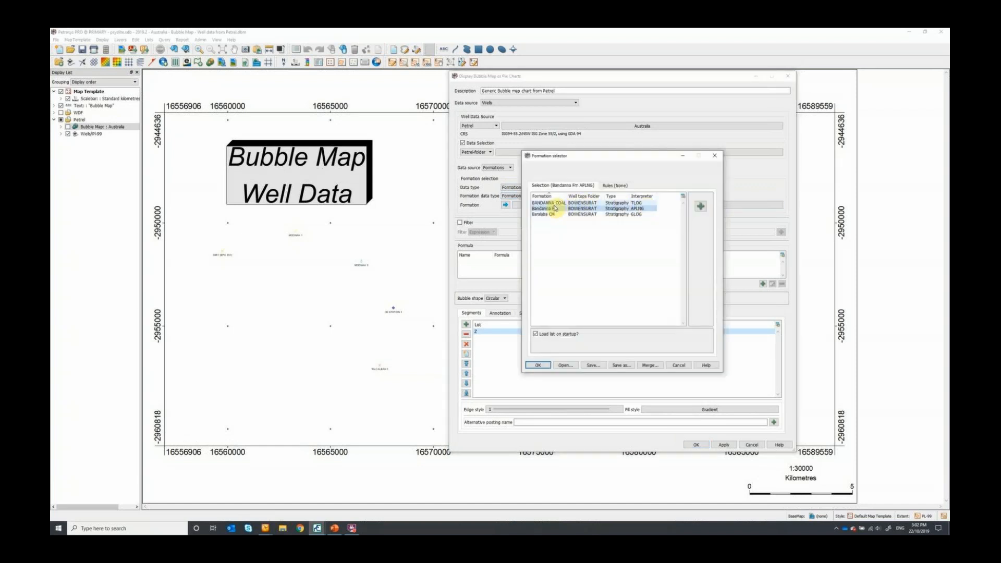
{"action": "left_click", "coordinate": [714, 158]}
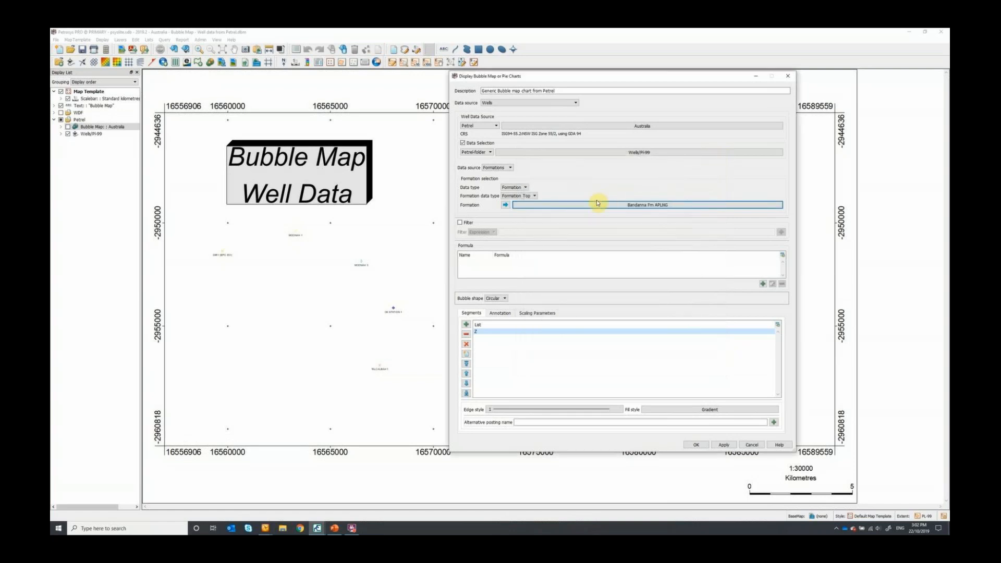
- Review the segment attributes, annotation and scaling parameters of the Petrel bubble map, and accept its settings
{"action": "left_click", "coordinate": [466, 325]}
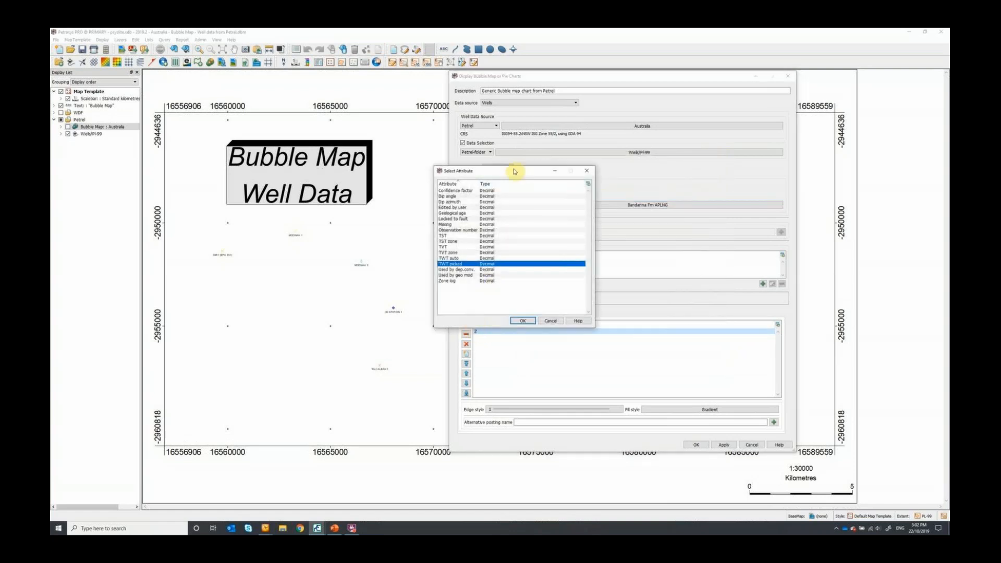
{"action": "left_click", "coordinate": [587, 171]}
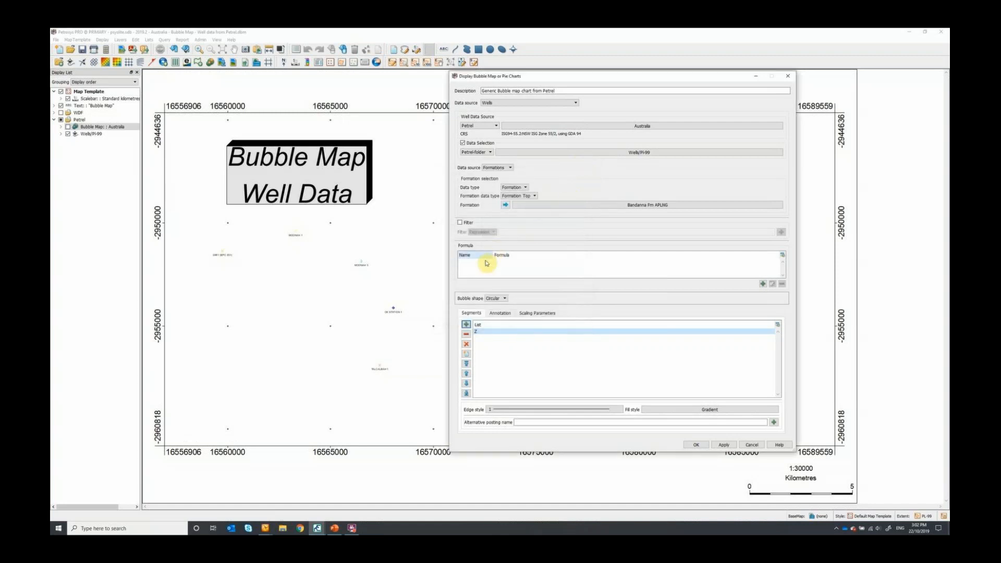
{"action": "left_click", "coordinate": [496, 314]}
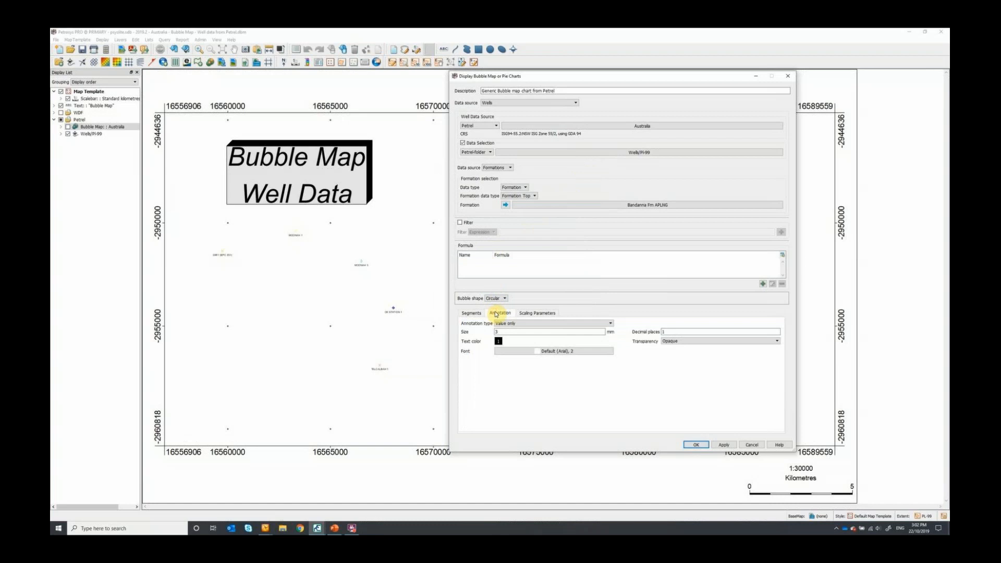
{"action": "left_click", "coordinate": [531, 316]}
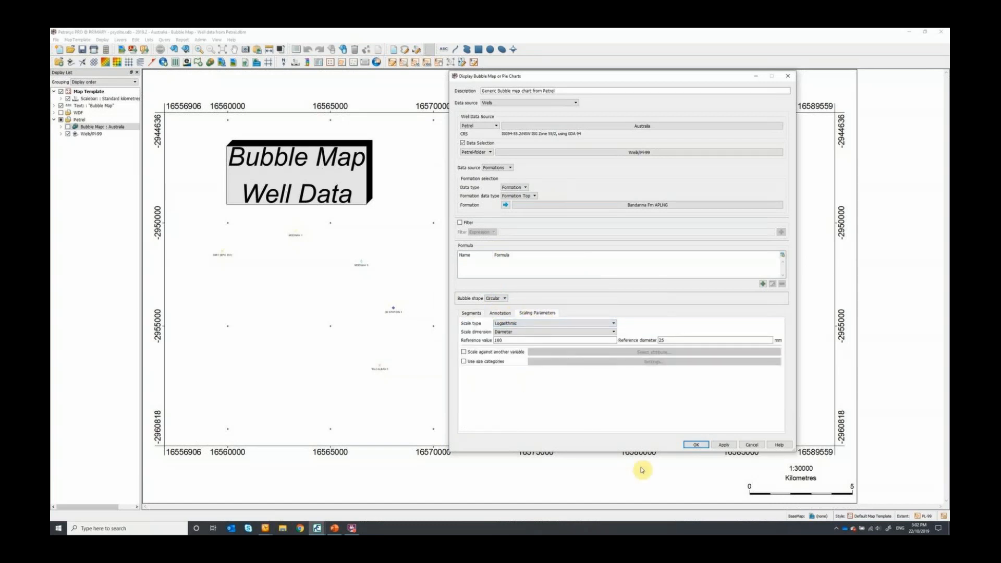
{"action": "left_click", "coordinate": [696, 444]}
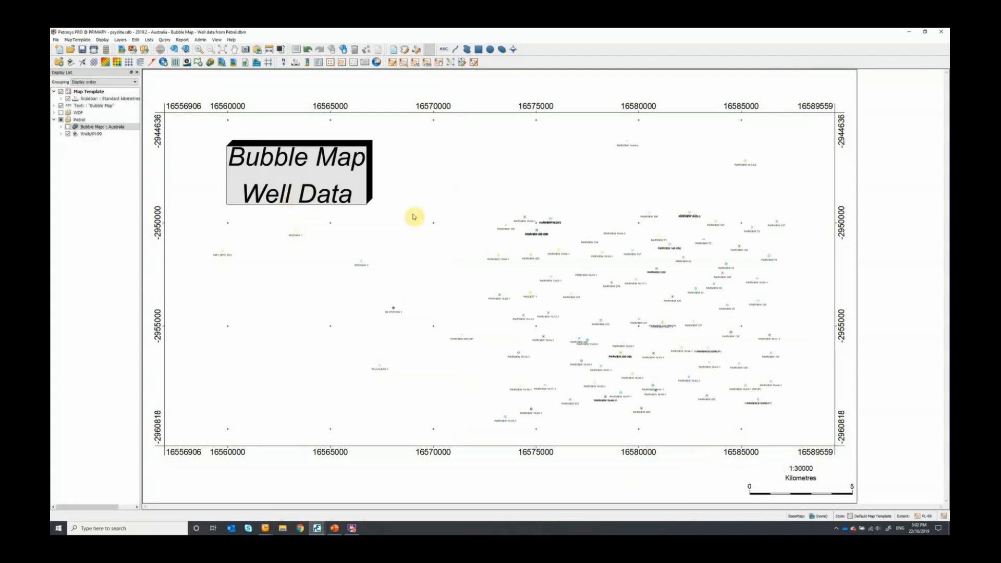
- Display the Petrel bubble map layer and move it below the wells layer in the display order
{"action": "left_click", "coordinate": [68, 127]}
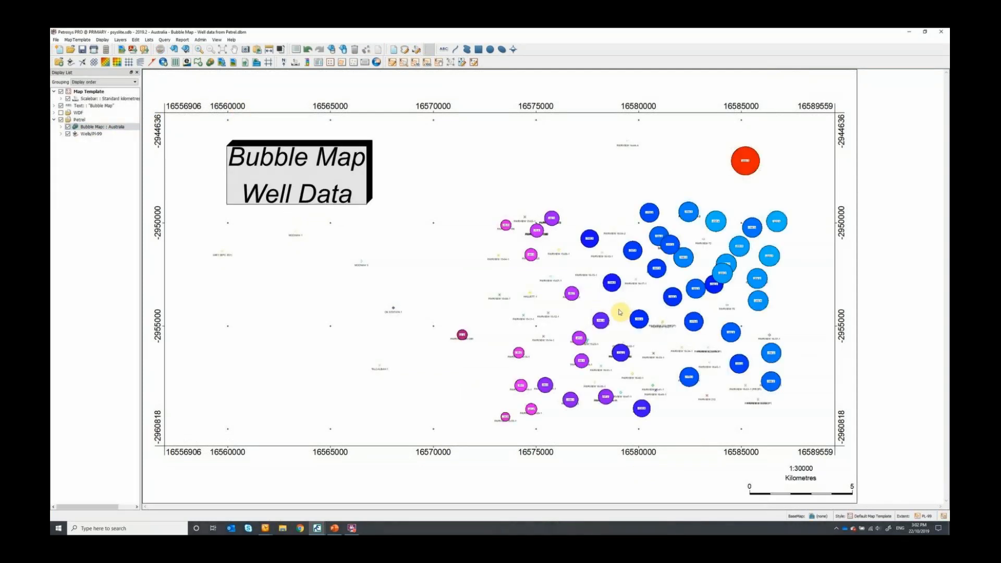
{"action": "scroll", "coordinate": [620, 312], "scroll_direction": "up", "scroll_amount": 3}
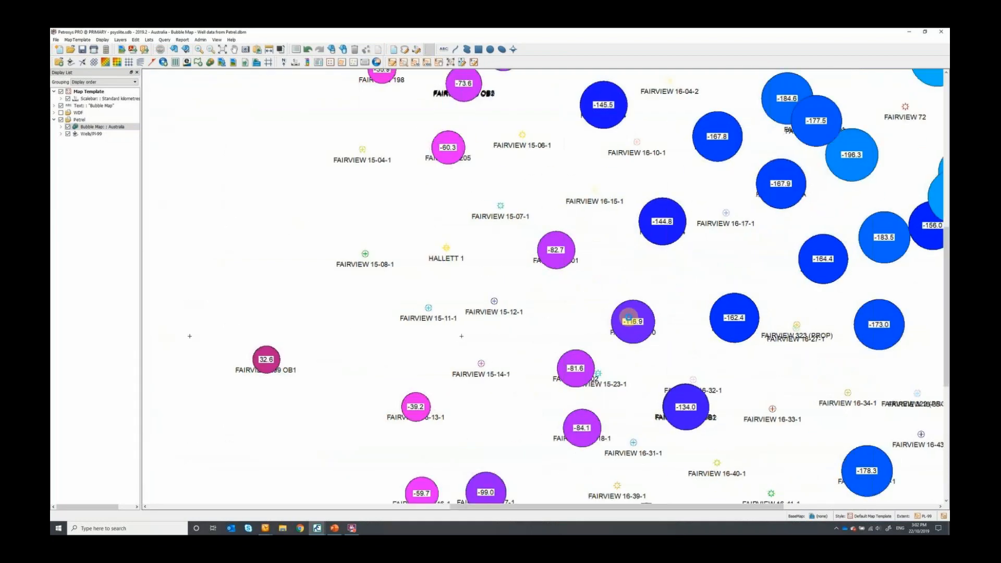
{"action": "scroll", "coordinate": [628, 316], "scroll_direction": "up", "scroll_amount": 3}
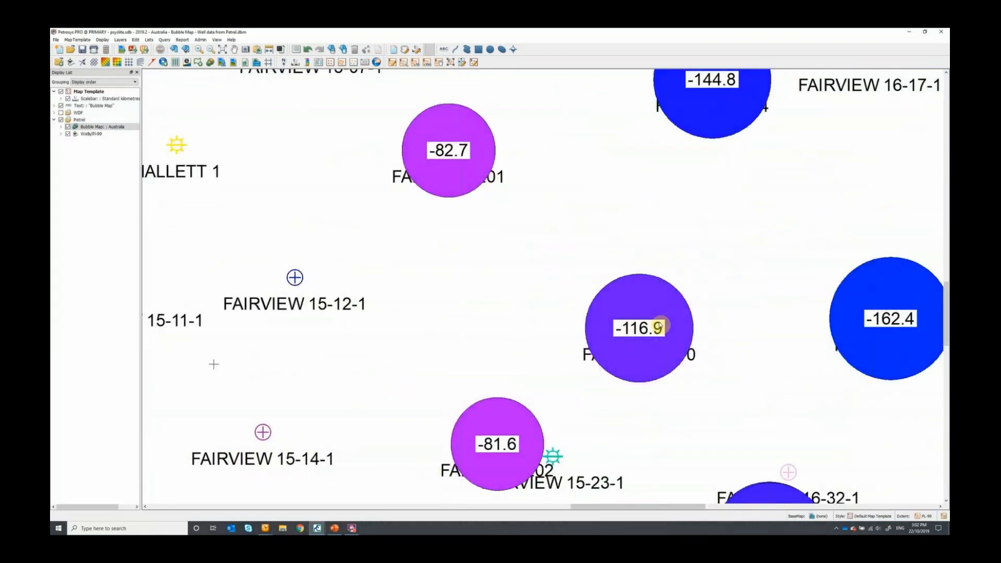
{"action": "left_click_drag", "start_coordinate": [81, 126], "coordinate": [92, 141]}
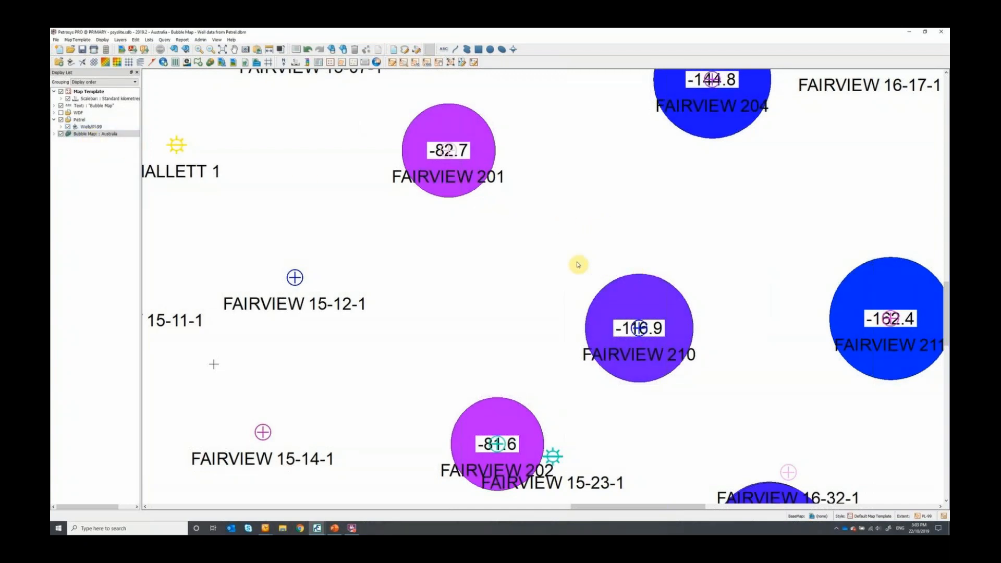
- Open the recent map file Bubble Map - Excel.dbm in place of the Petrel well data map
{"action": "scroll", "coordinate": [578, 265], "scroll_direction": "down", "scroll_amount": 2}
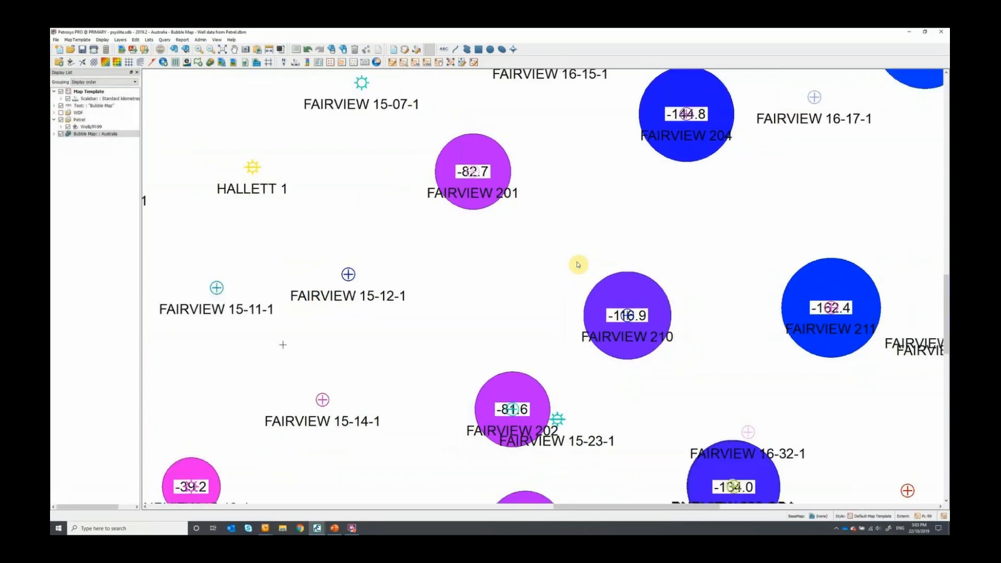
{"action": "scroll", "coordinate": [578, 265], "scroll_direction": "down", "scroll_amount": 2}
{"action": "scroll", "coordinate": [633, 263], "scroll_direction": "down", "scroll_amount": 3}
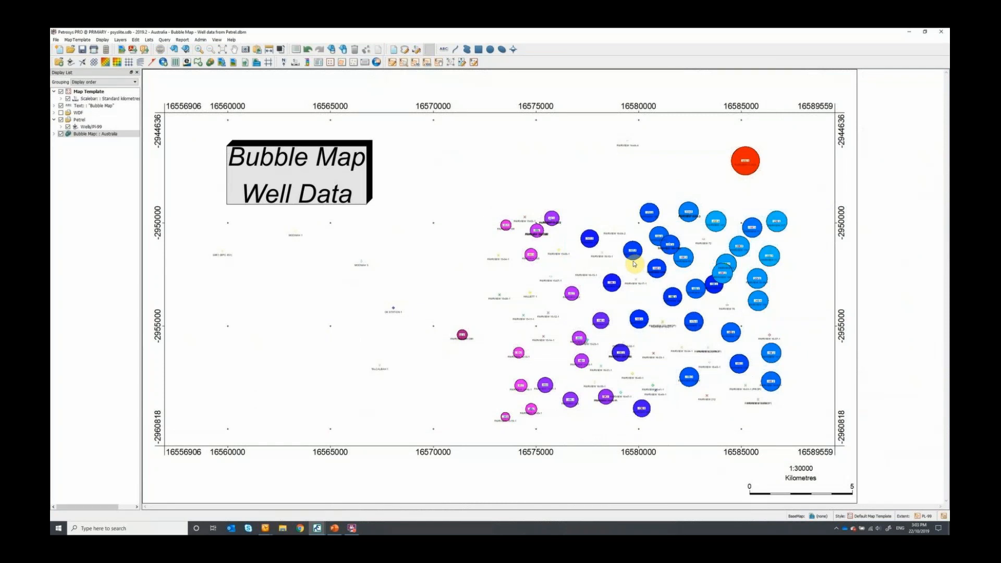
{"action": "left_click", "coordinate": [56, 39]}
{"action": "mouse_move", "coordinate": [66, 69]}
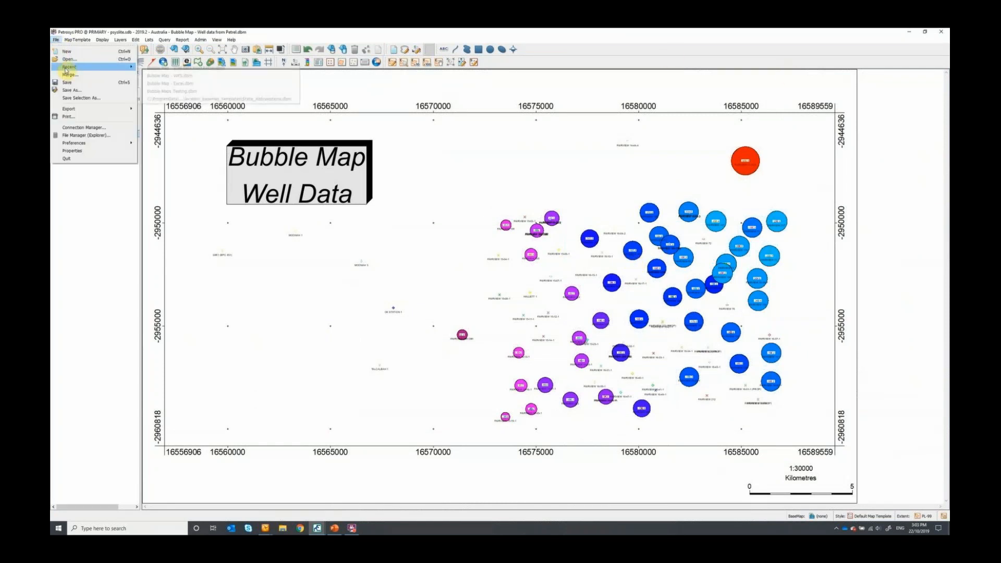
{"action": "left_click", "coordinate": [181, 82]}
{"action": "left_click", "coordinate": [522, 286]}
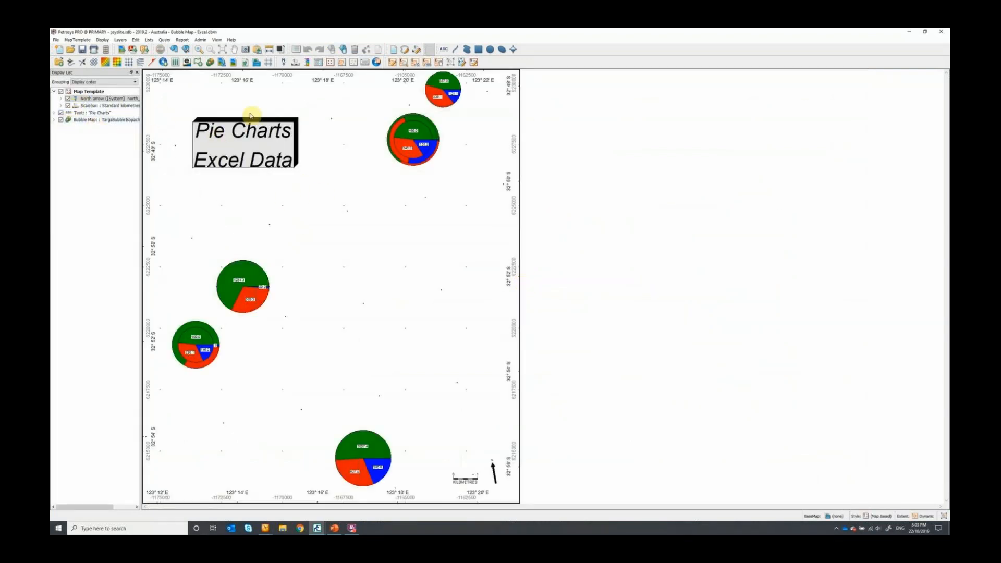
- Open the pie chart bubble map layer's settings and review the available data sources and GIS file formats
{"action": "double_click", "coordinate": [85, 121]}
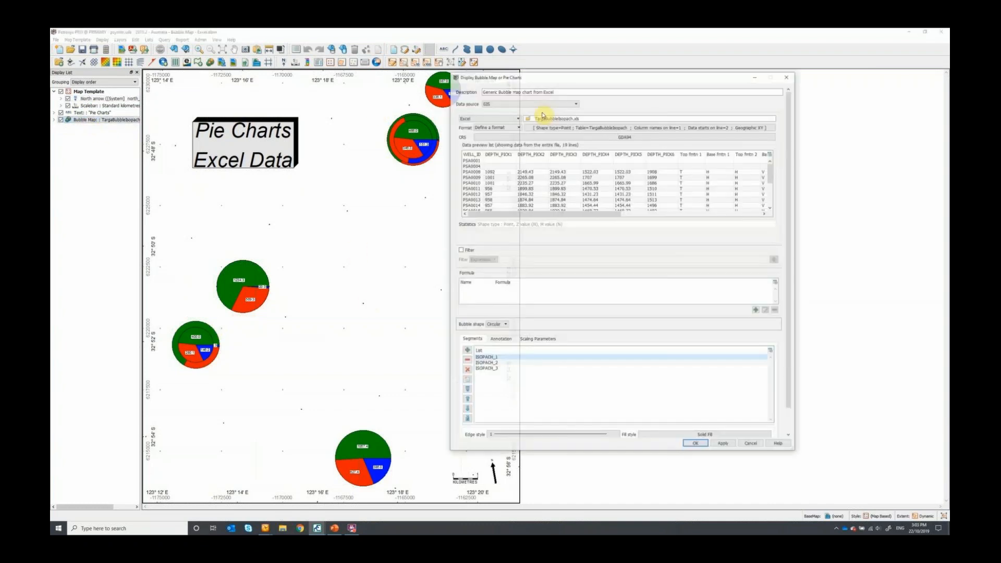
{"action": "left_click_drag", "start_coordinate": [552, 77], "coordinate": [640, 78]}
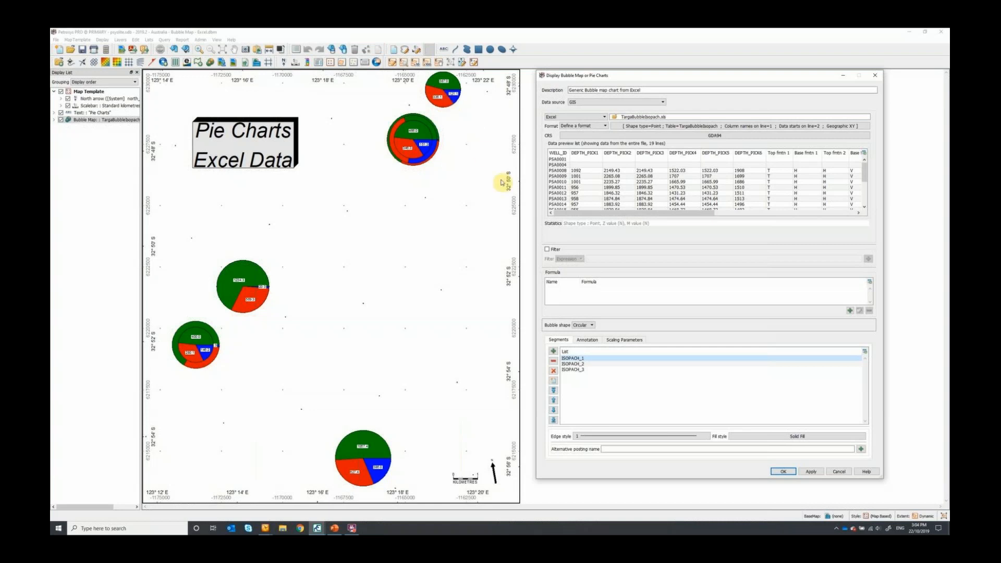
{"action": "left_click", "coordinate": [655, 106]}
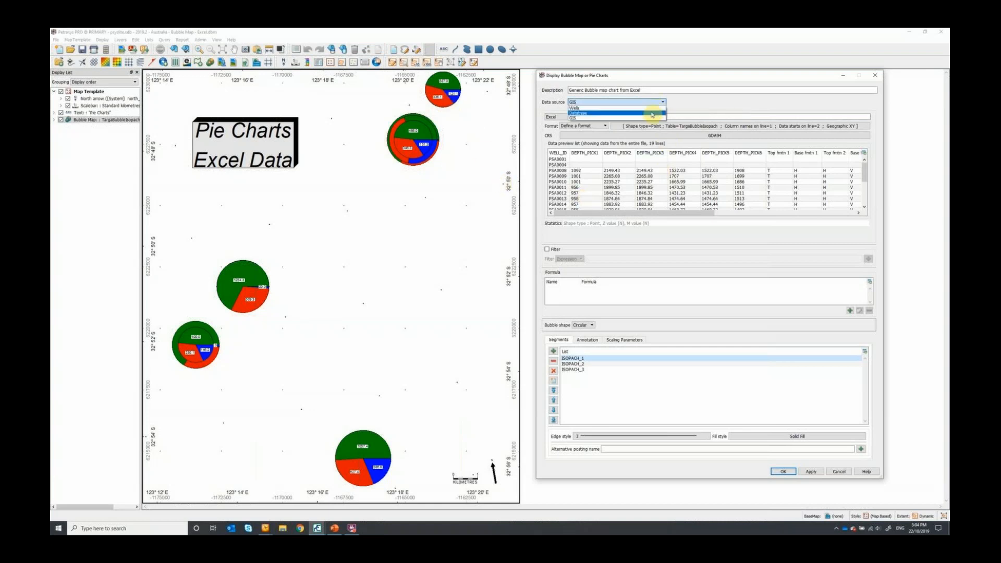
{"action": "left_click", "coordinate": [655, 104]}
{"action": "left_click", "coordinate": [606, 117]}
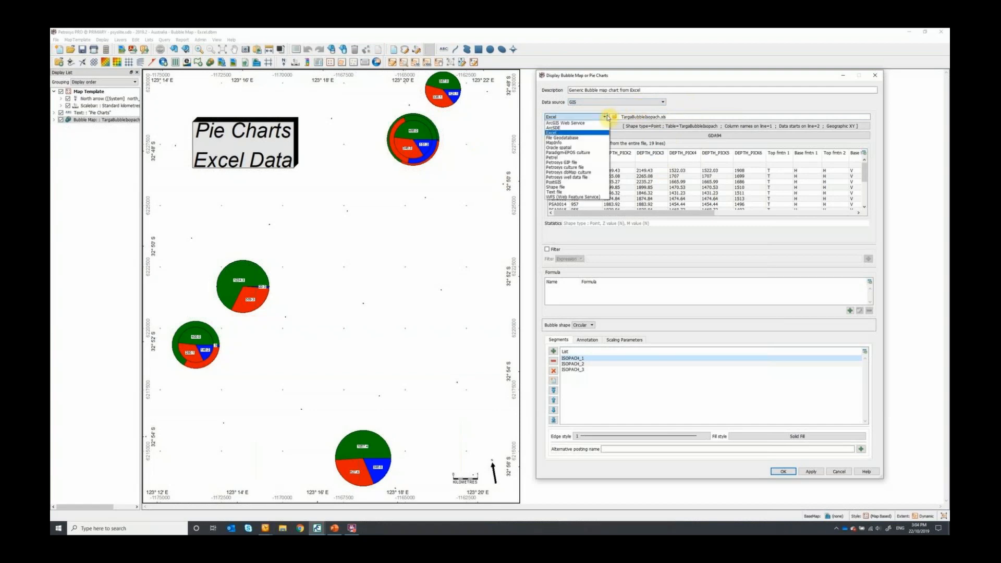
{"action": "left_click", "coordinate": [606, 117]}
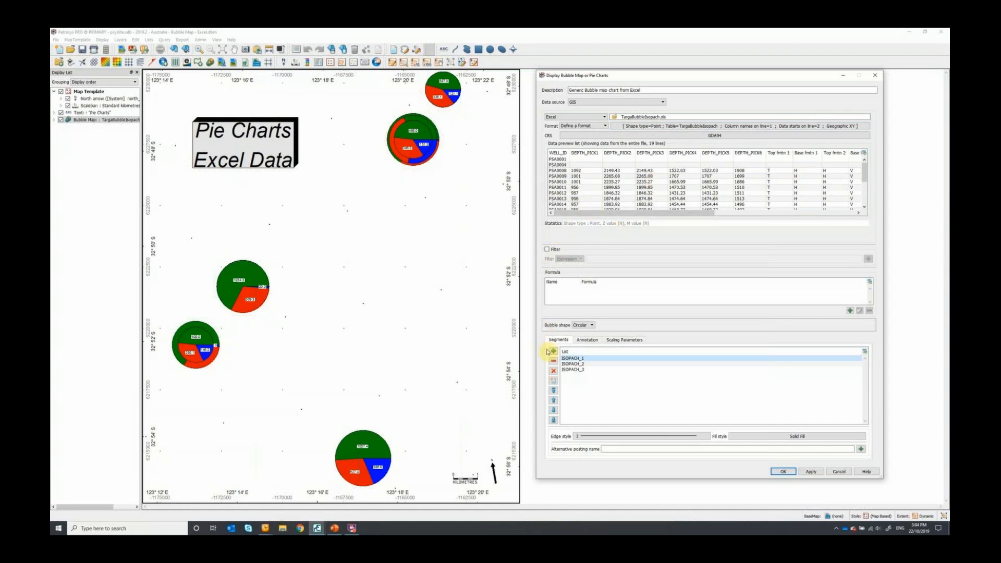
- Review the attributes selectable as pie segments and the ISOPACH columns in the Excel data preview
{"action": "left_click", "coordinate": [553, 351]}
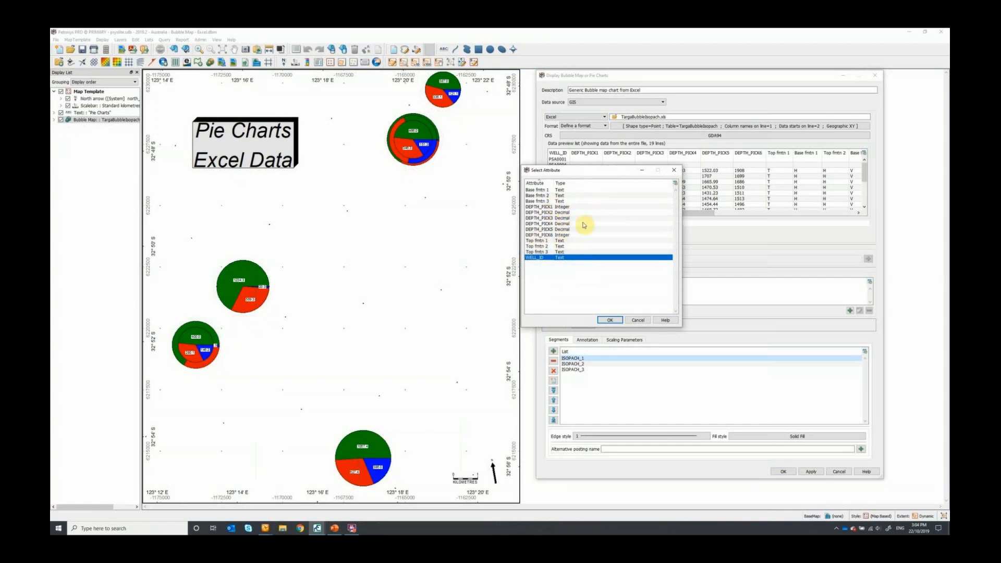
{"action": "left_click", "coordinate": [674, 170]}
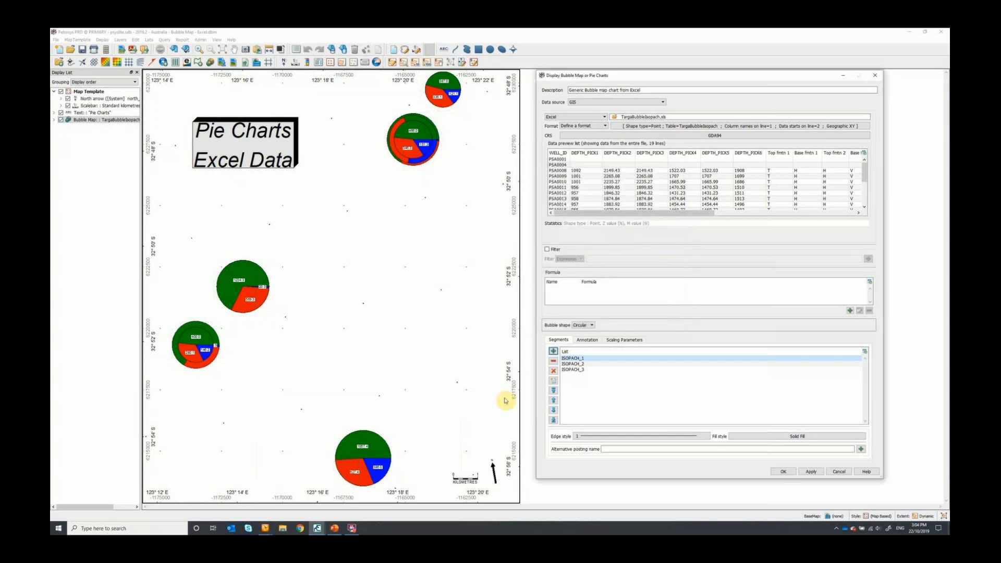
{"action": "left_click", "coordinate": [573, 370]}
{"action": "left_click_drag", "start_coordinate": [665, 217], "coordinate": [790, 220]}
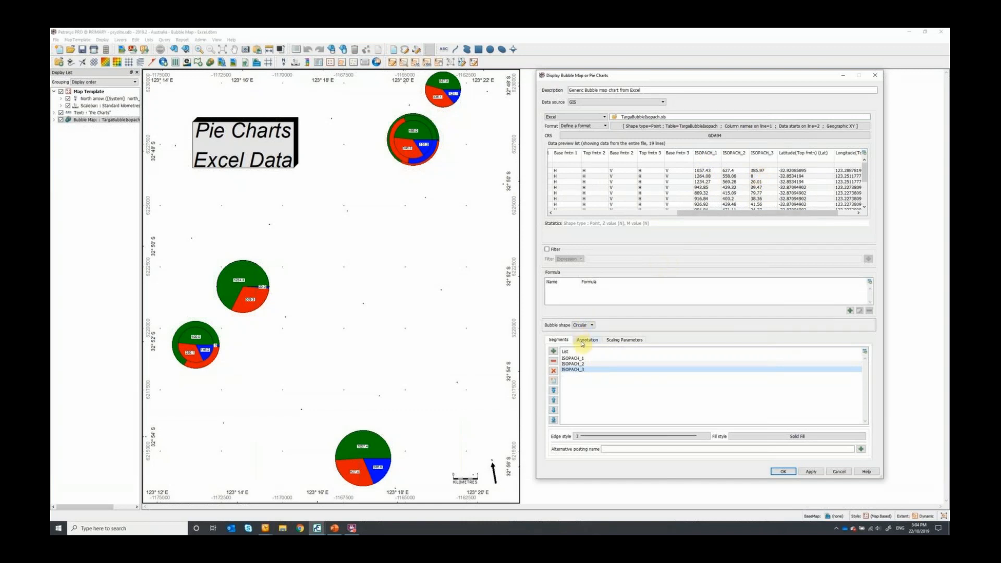
- Review the colour fill style of each pie segment, ISOPACH_1, ISOPACH_2 and ISOPACH_3
{"action": "left_click", "coordinate": [567, 358]}
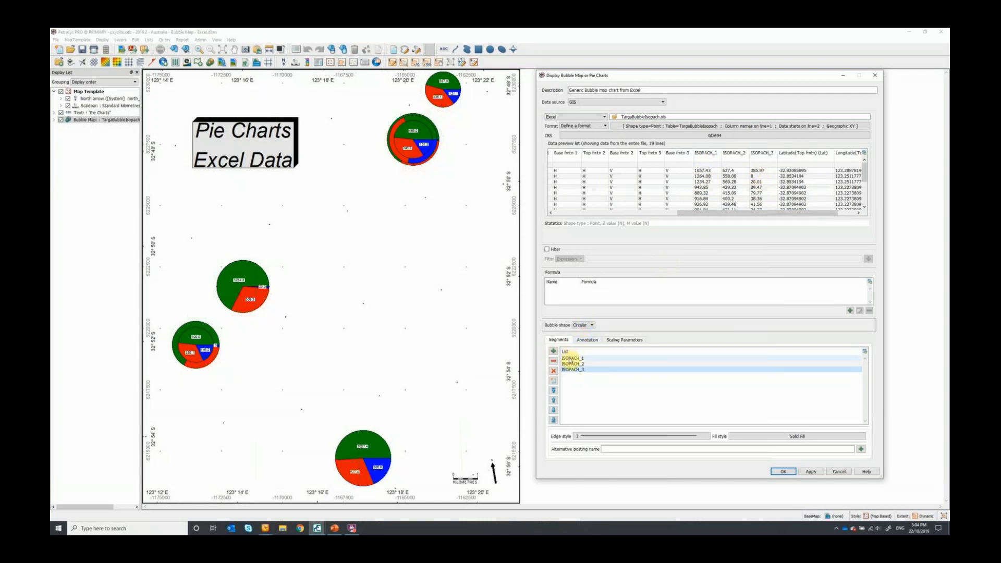
{"action": "left_click", "coordinate": [798, 436]}
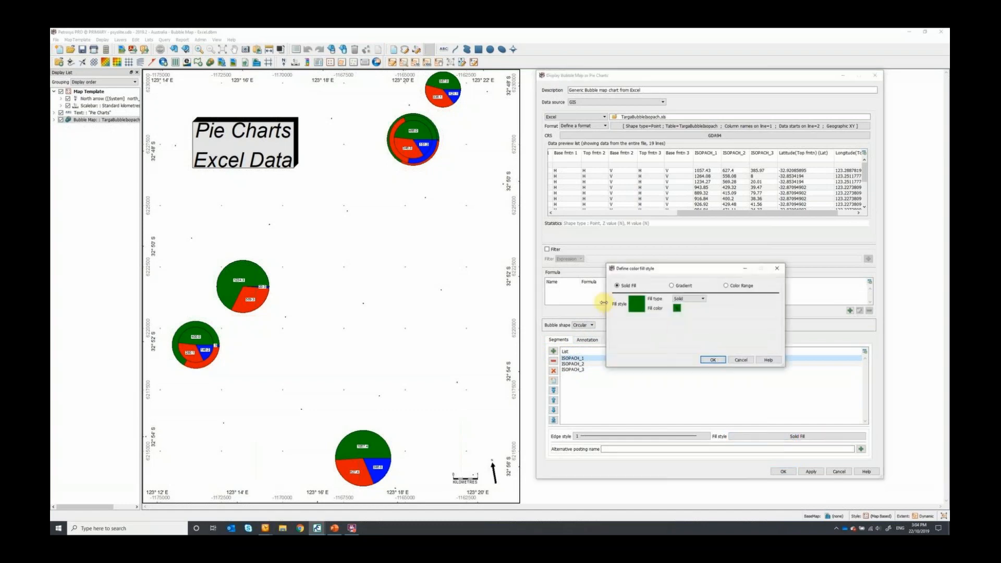
{"action": "left_click", "coordinate": [777, 268]}
{"action": "left_click", "coordinate": [572, 363]}
{"action": "left_click", "coordinate": [745, 438]}
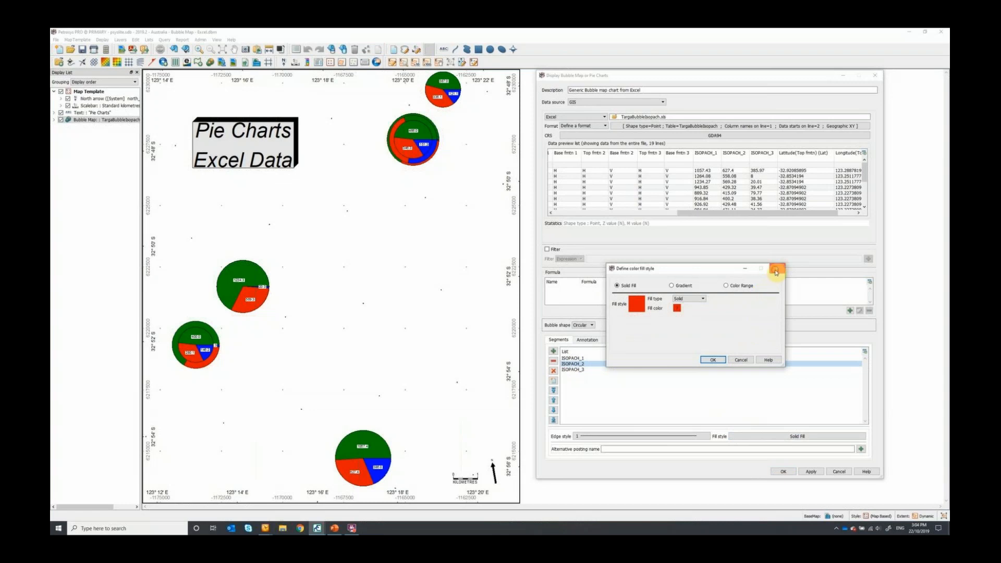
{"action": "left_click", "coordinate": [774, 269]}
{"action": "left_click", "coordinate": [572, 369]}
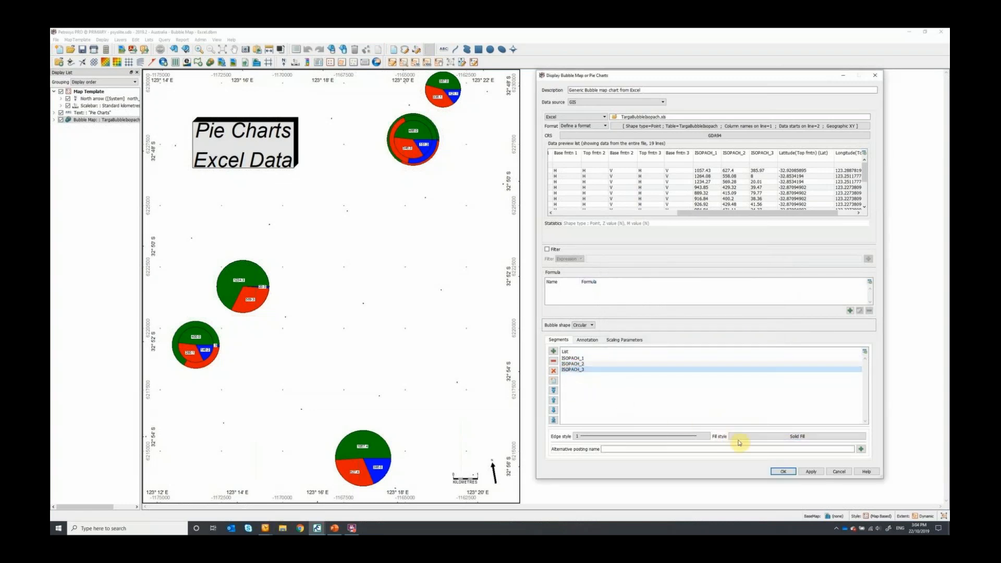
{"action": "left_click", "coordinate": [749, 441]}
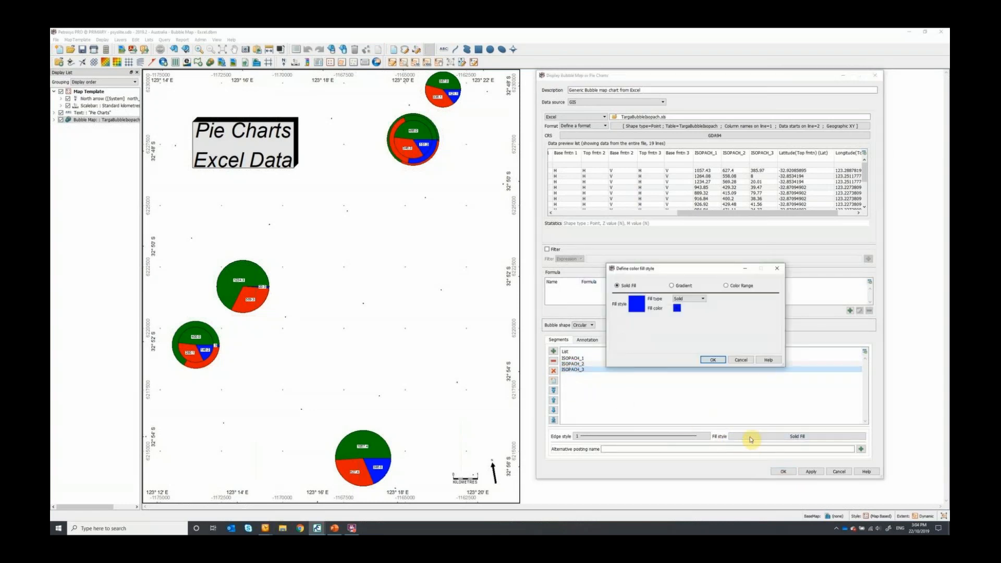
{"action": "left_click", "coordinate": [776, 268]}
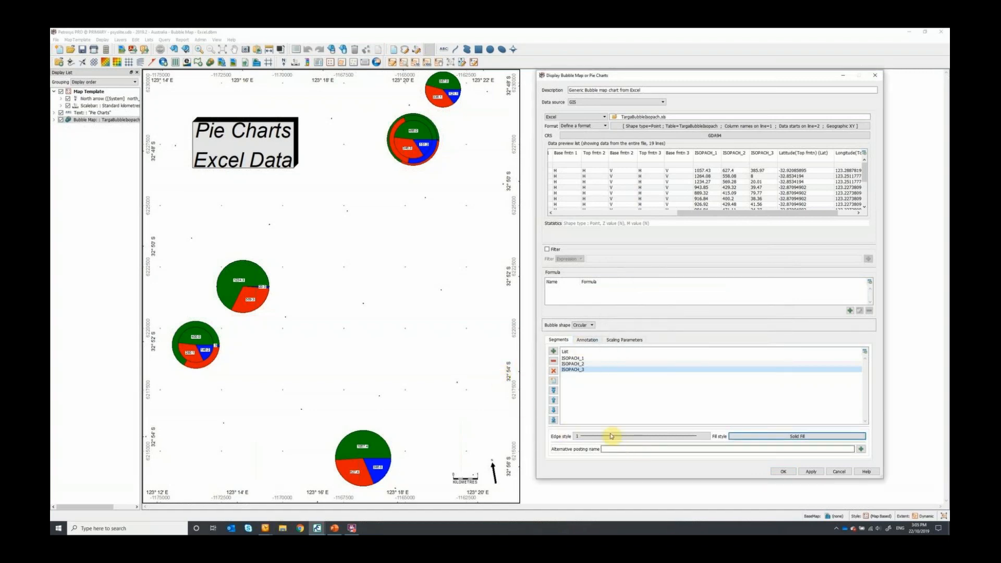
- Review the scaling parameters and annotation settings of the pie chart bubble map
{"action": "left_click", "coordinate": [621, 341]}
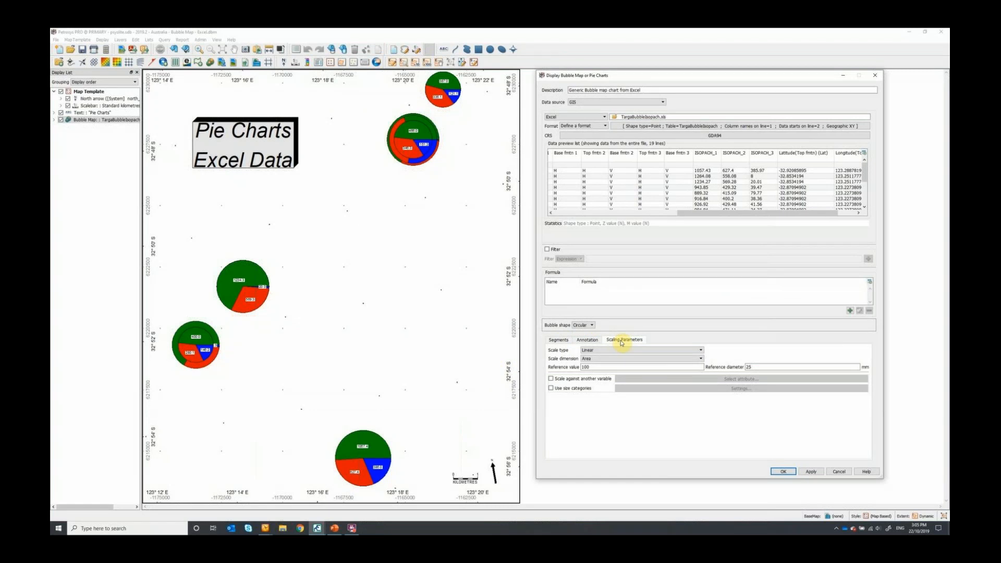
{"action": "left_click", "coordinate": [581, 343]}
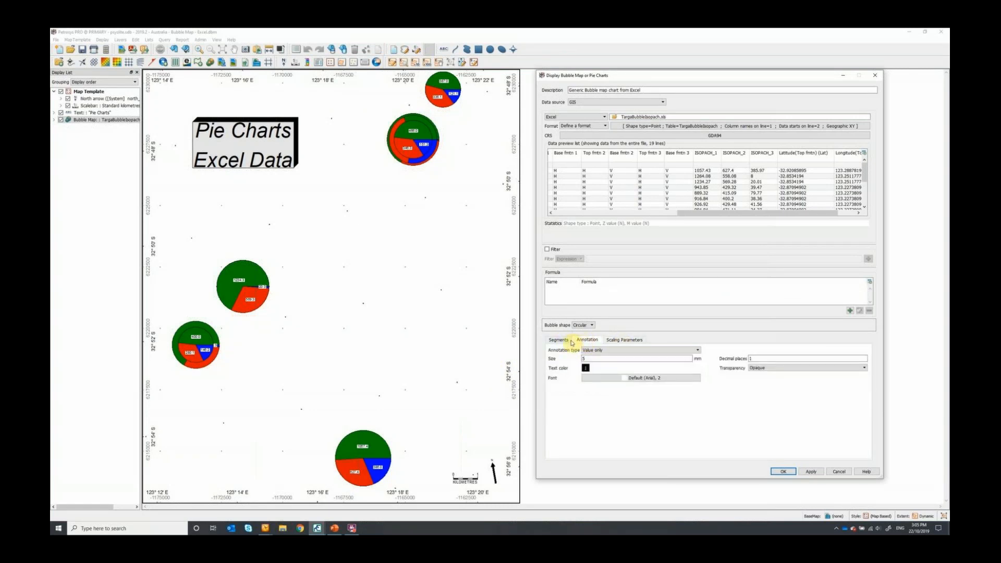
{"action": "left_click", "coordinate": [566, 342]}
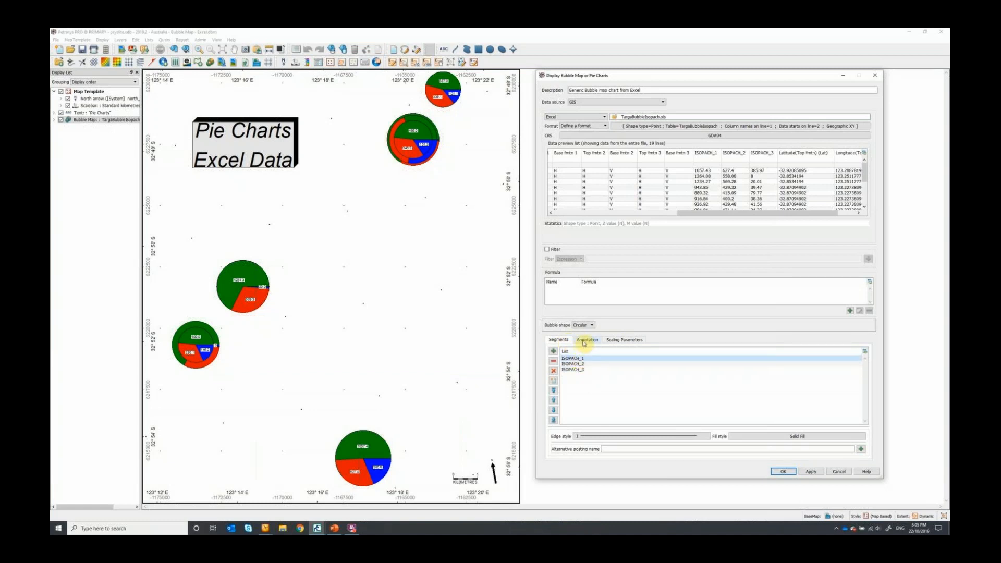
- Set the pie charts' annotation type to Name and Value, check the labels on the map, and accept the settings
{"action": "left_click", "coordinate": [587, 340]}
{"action": "left_click", "coordinate": [593, 350]}
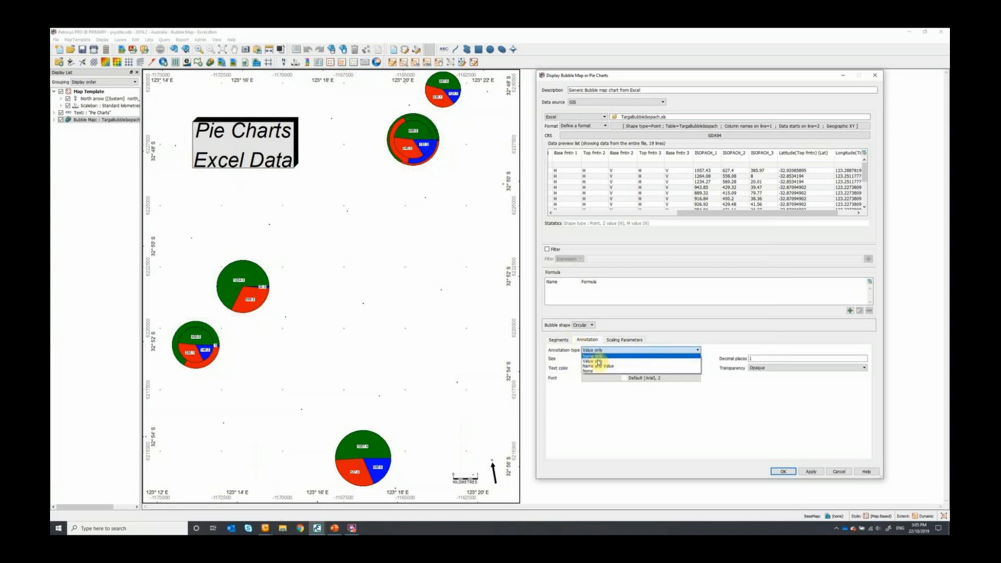
{"action": "left_click", "coordinate": [616, 367]}
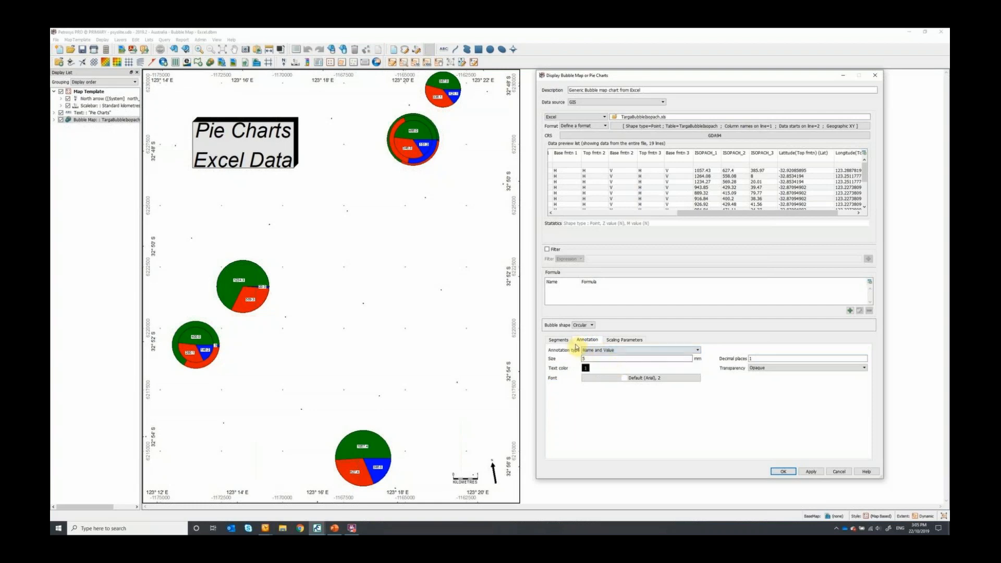
{"action": "left_click", "coordinate": [807, 471]}
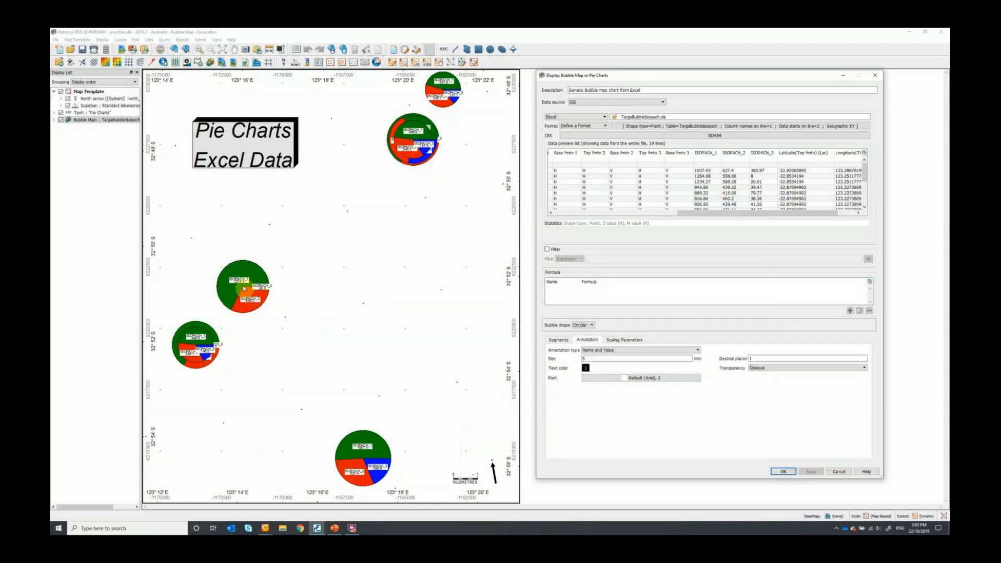
{"action": "scroll", "coordinate": [243, 288], "scroll_direction": "up", "scroll_amount": 2}
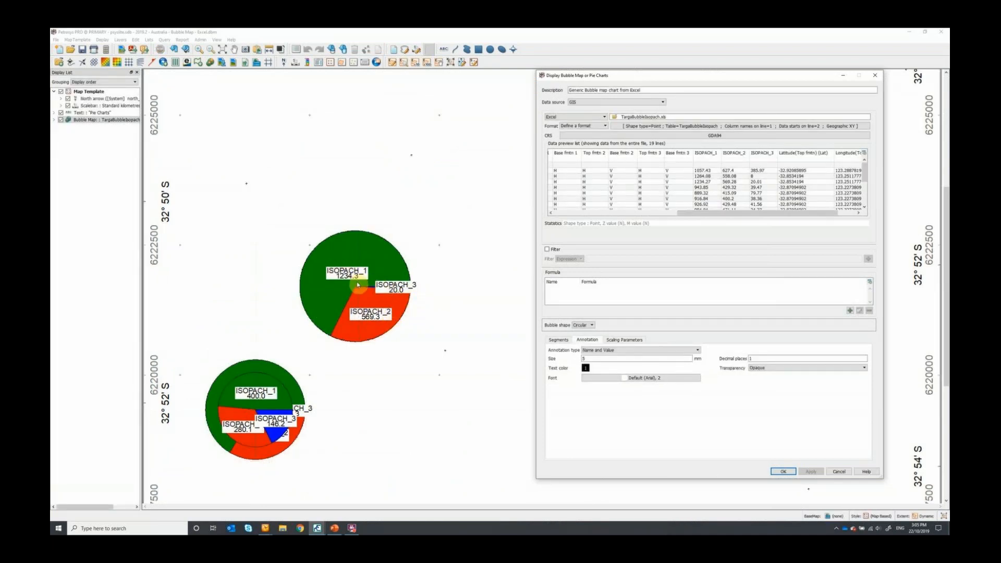
{"action": "scroll", "coordinate": [412, 369], "scroll_direction": "down", "scroll_amount": 2}
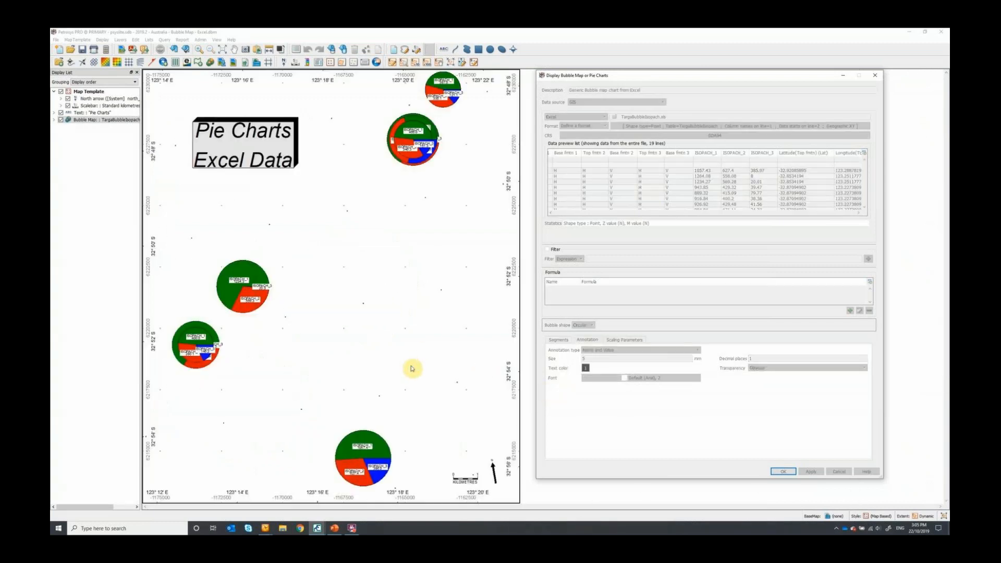
{"action": "left_click", "coordinate": [781, 472]}
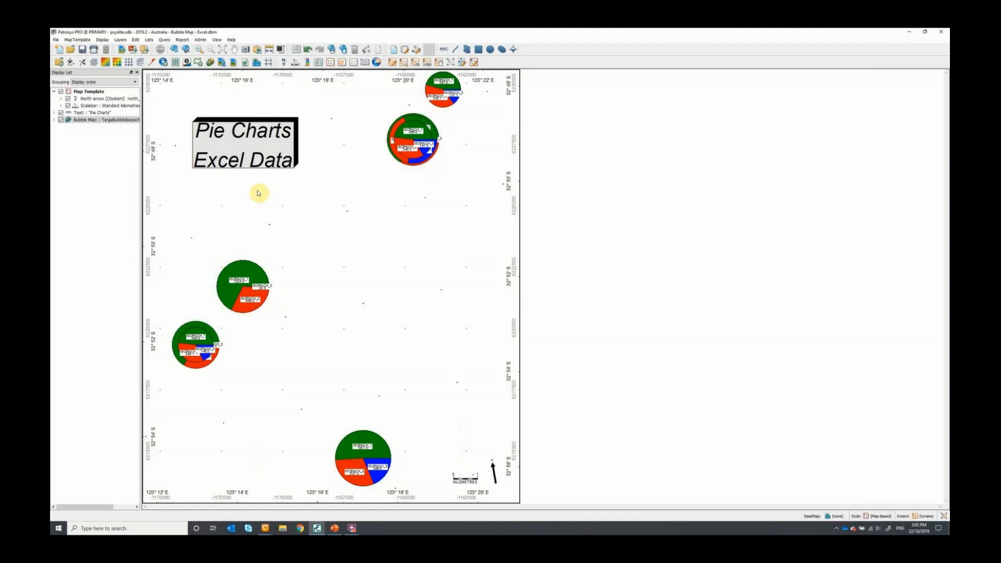
- Switch to PowerPoint, present from the DEMO slide, and advance through the closing slide to the "How to" PDFs for download
{"action": "left_click", "coordinate": [334, 527]}
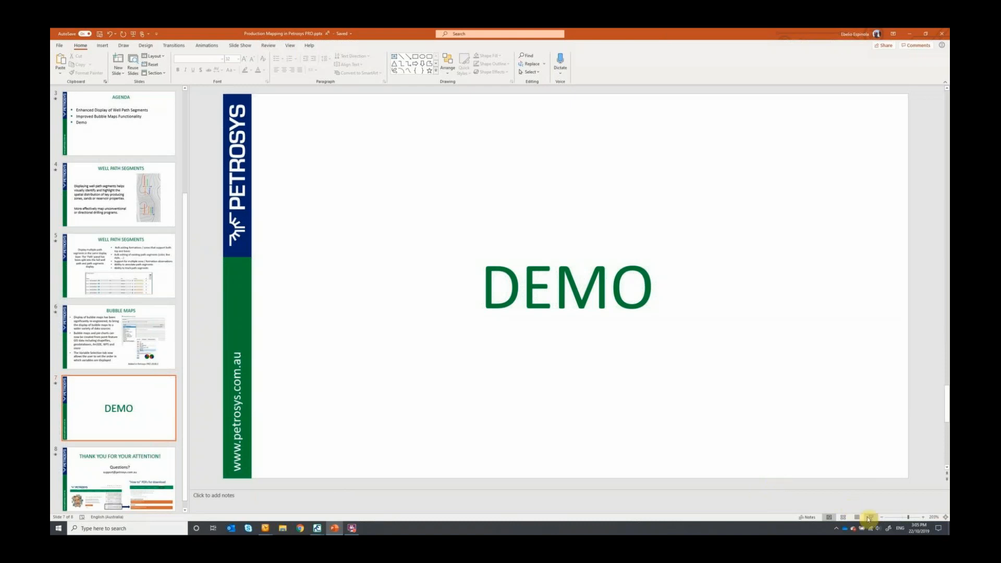
{"action": "left_click", "coordinate": [870, 517]}
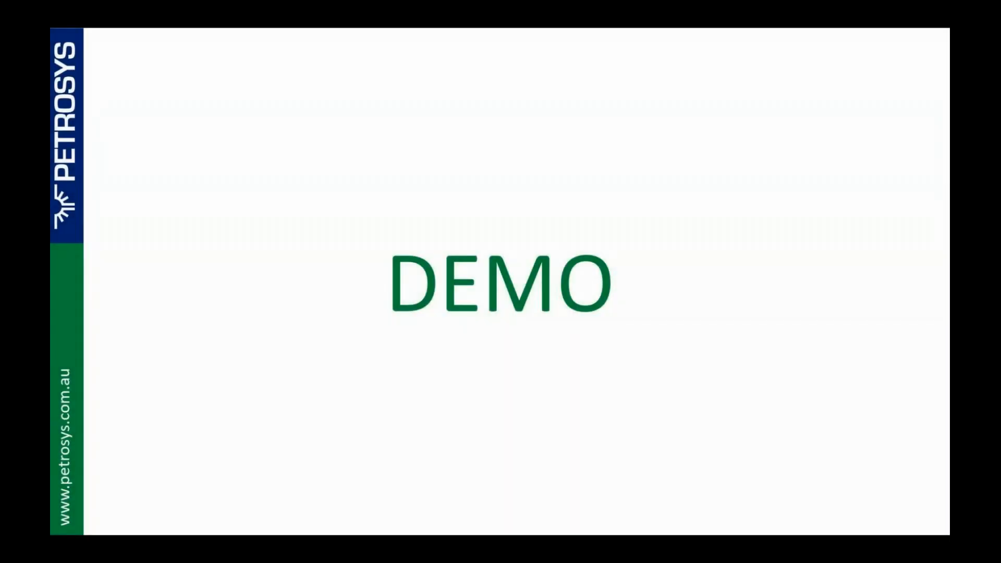
{"action": "key", "text": "Right"}
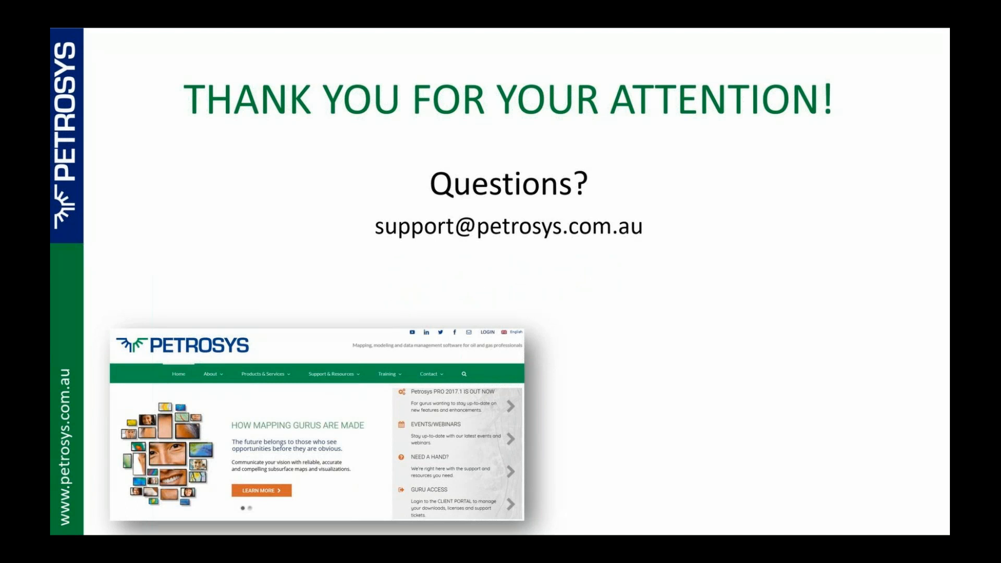
{"action": "key", "text": "Right"}
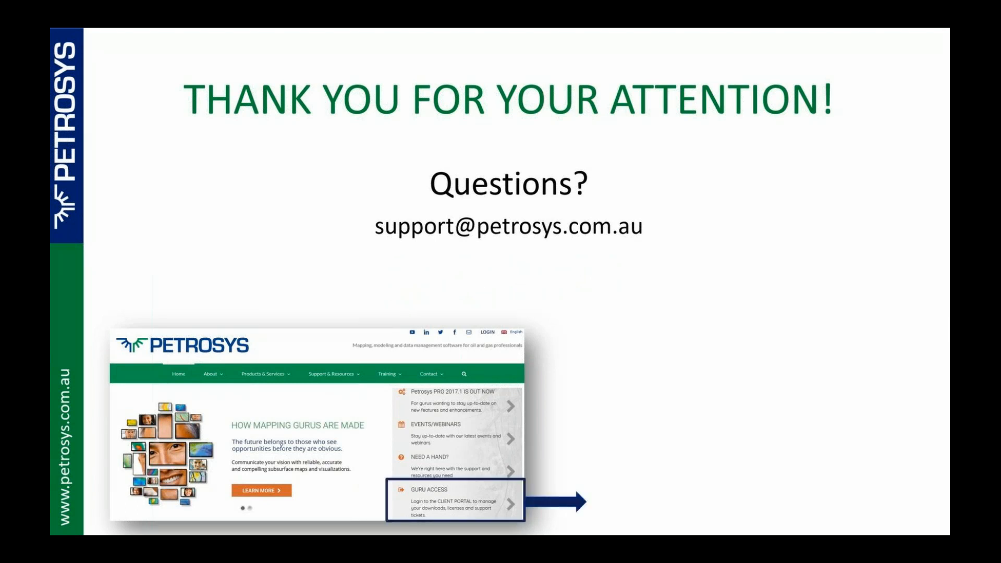
{"action": "key", "text": "Right"}
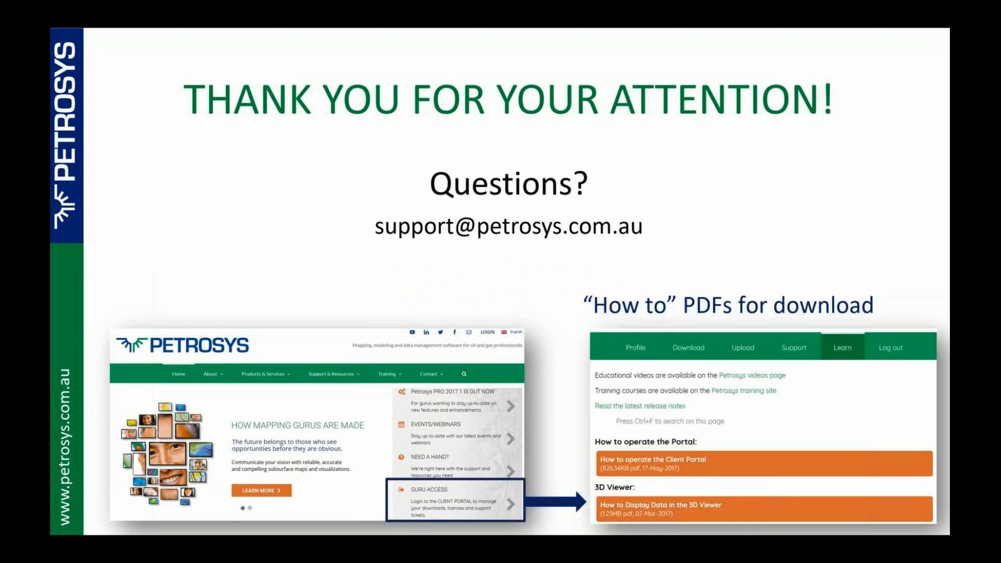